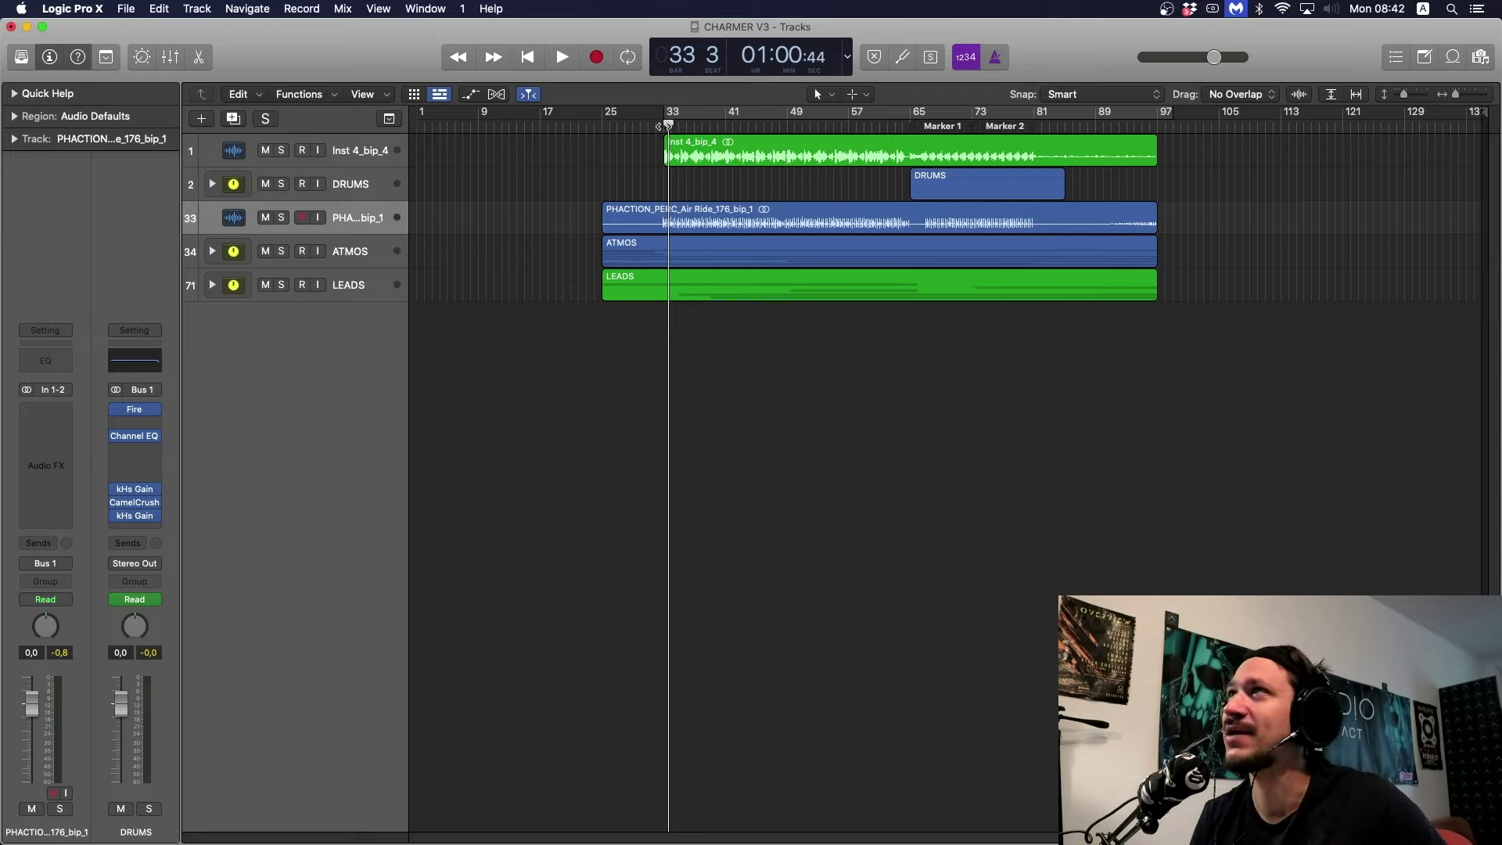
Play the arrangement from bar 32 to preview the section that starts at bar 33.
{"action": "left_click_drag", "start_coordinate": [669, 125], "coordinate": [657, 125]}
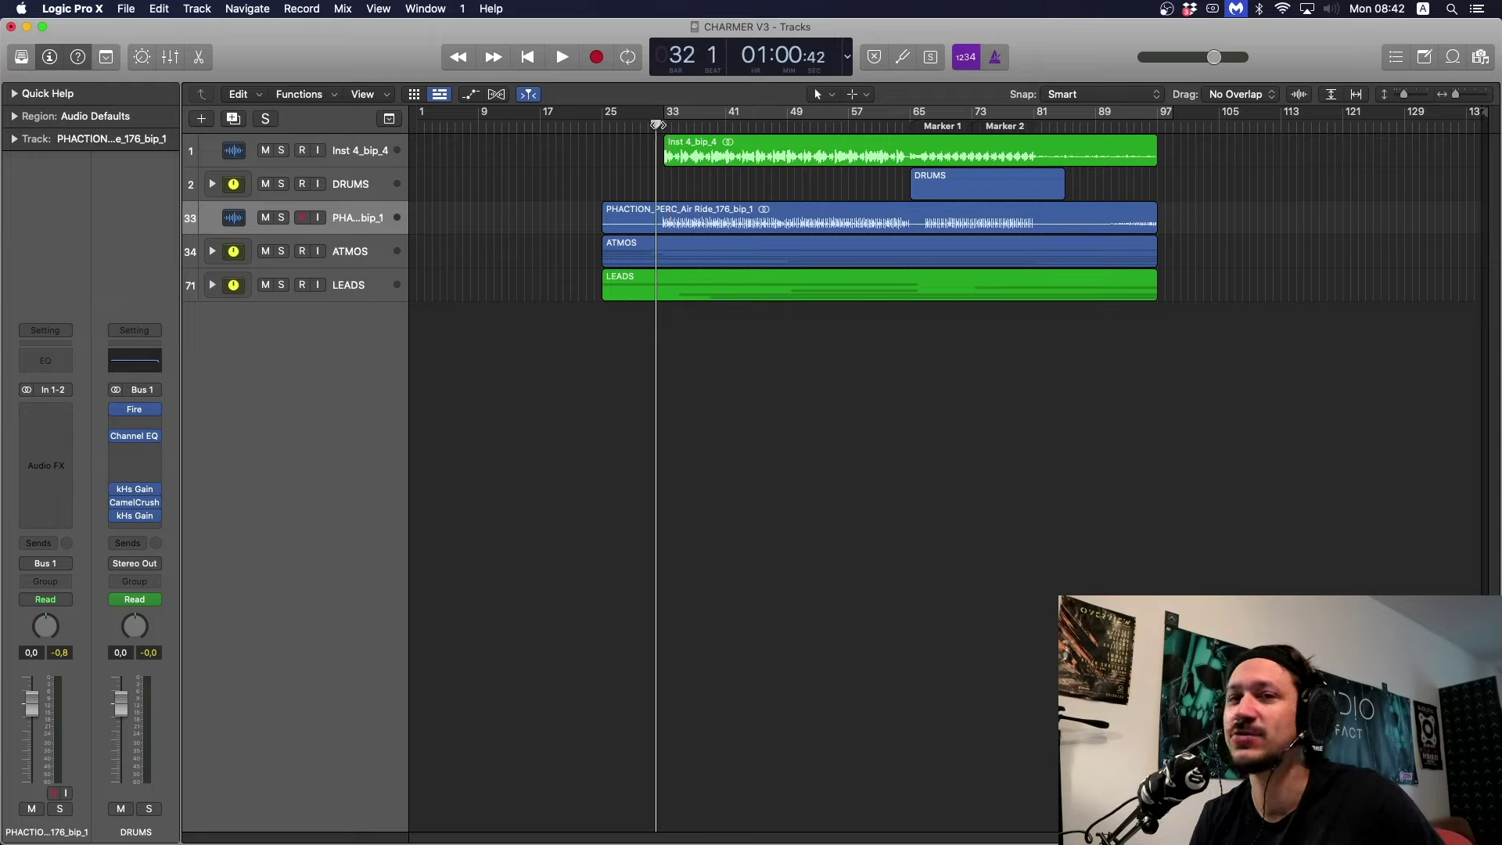
{"action": "key", "text": "space"}
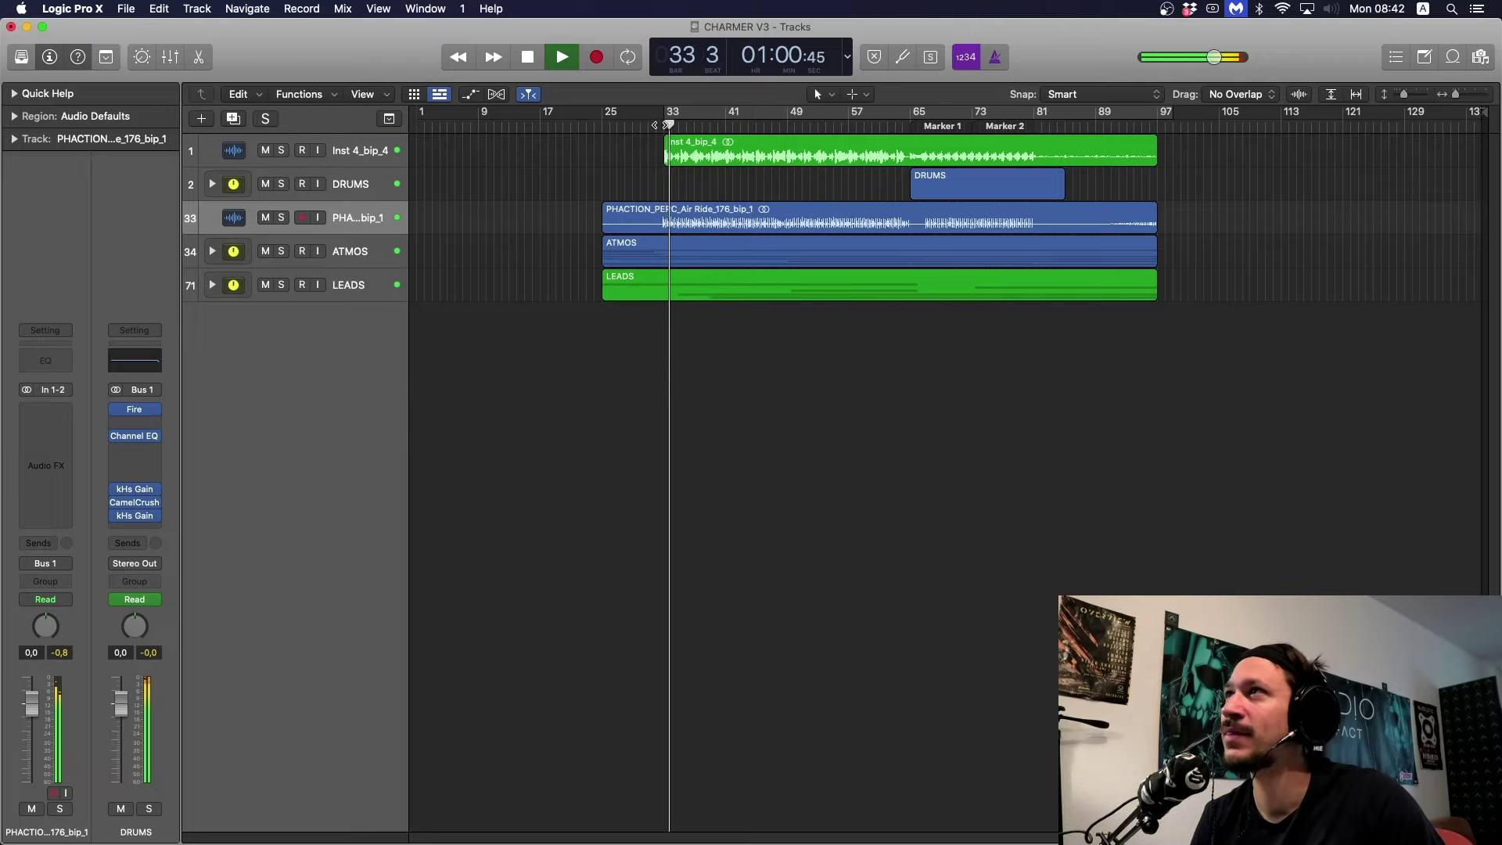
{"action": "key", "text": "space"}
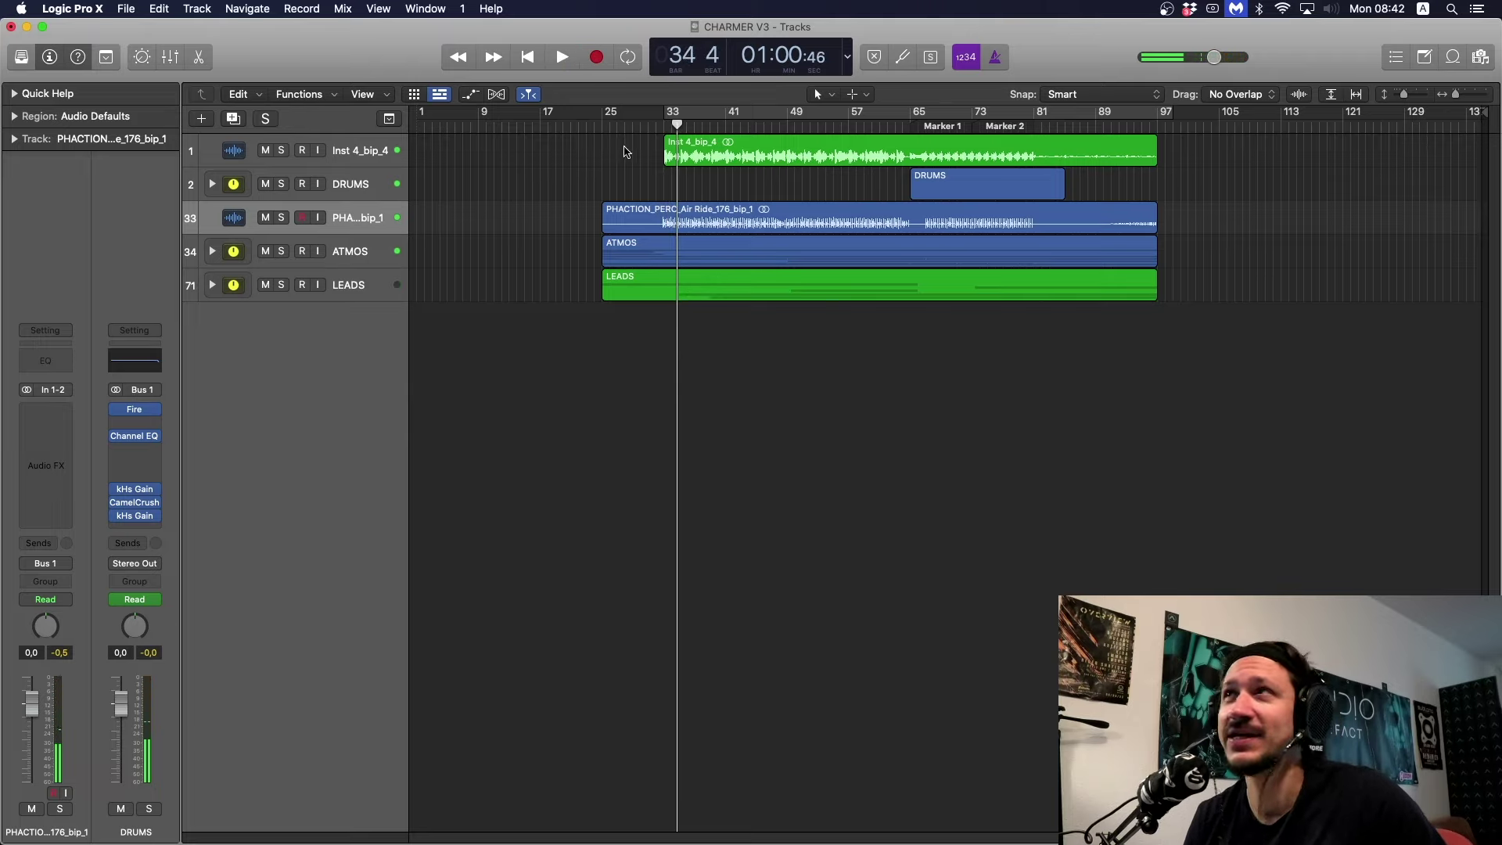
Copy bars 33 to 41 of all tracks to bar 97 and preview the copy from just before that bar.
{"action": "left_click", "coordinate": [664, 148]}
{"action": "left_click_drag", "start_coordinate": [665, 148], "coordinate": [727, 282]}
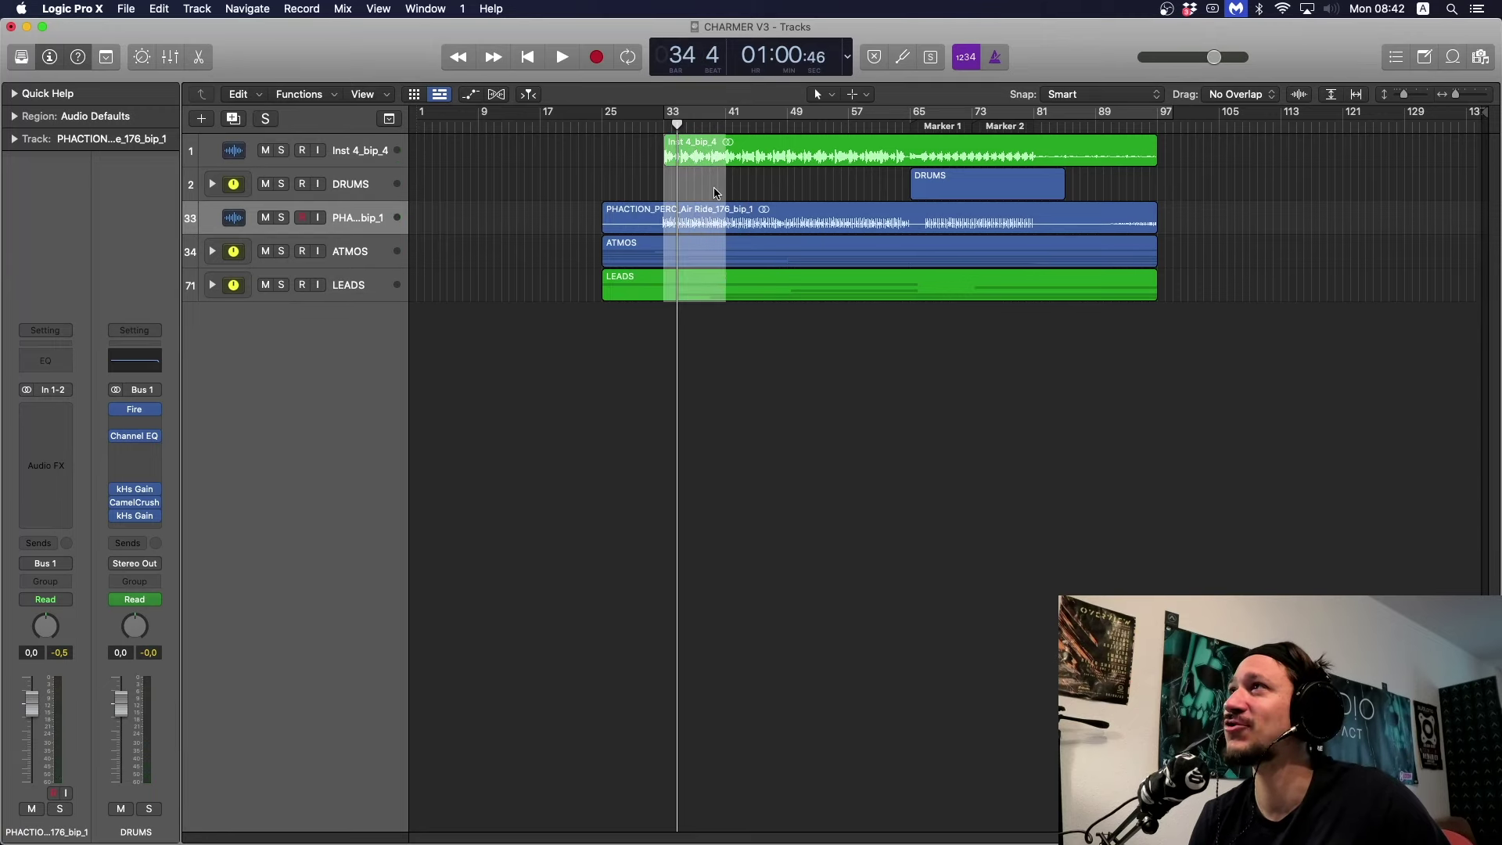
{"action": "left_click", "coordinate": [695, 154]}
{"action": "left_click_drag", "start_coordinate": [695, 154], "coordinate": [1191, 162]}
{"action": "left_click", "coordinate": [1152, 126]}
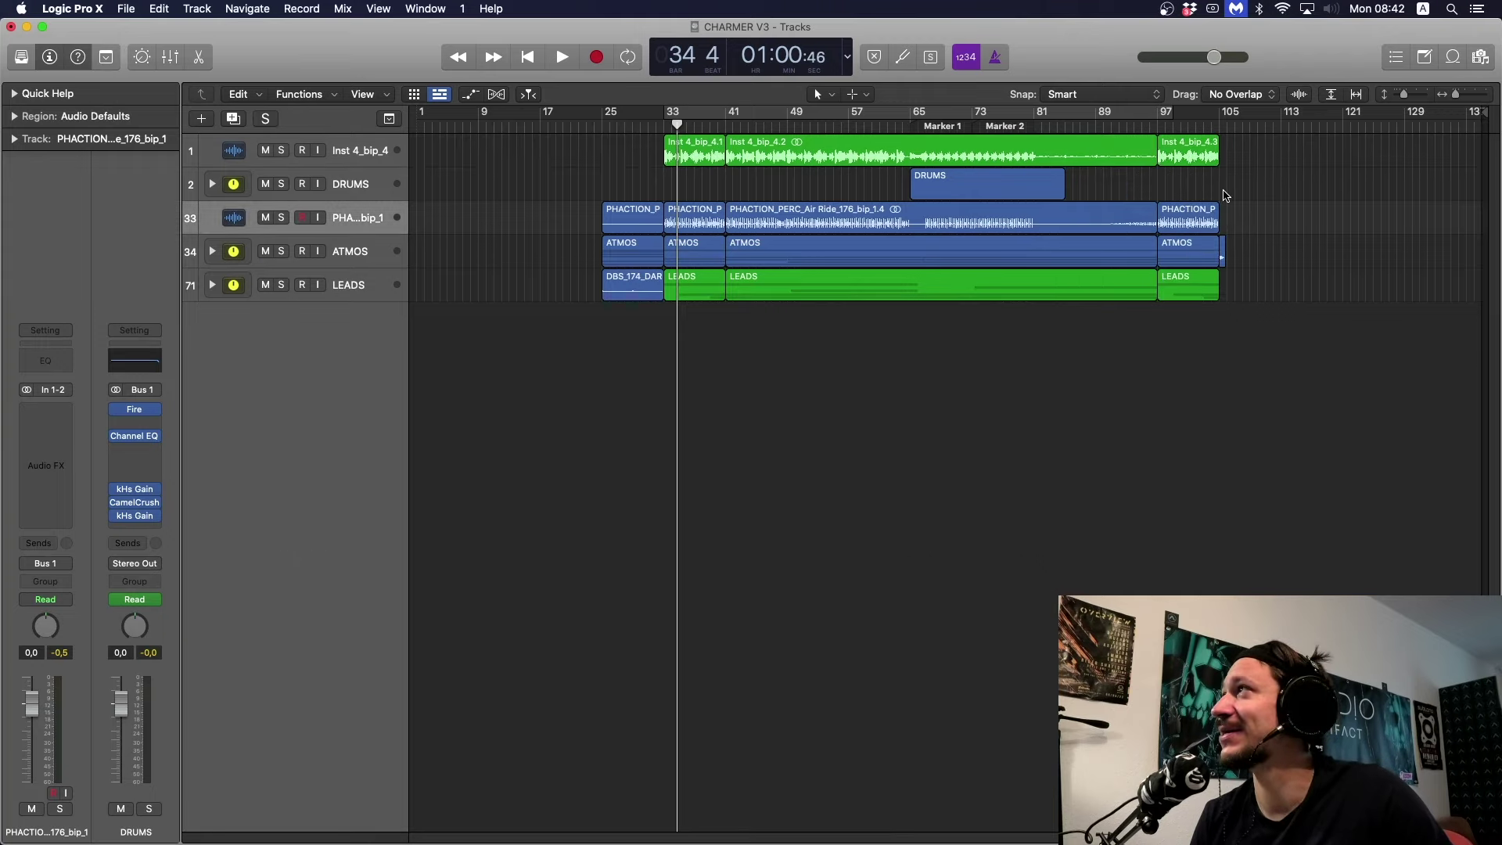
{"action": "double_click", "coordinate": [1152, 124]}
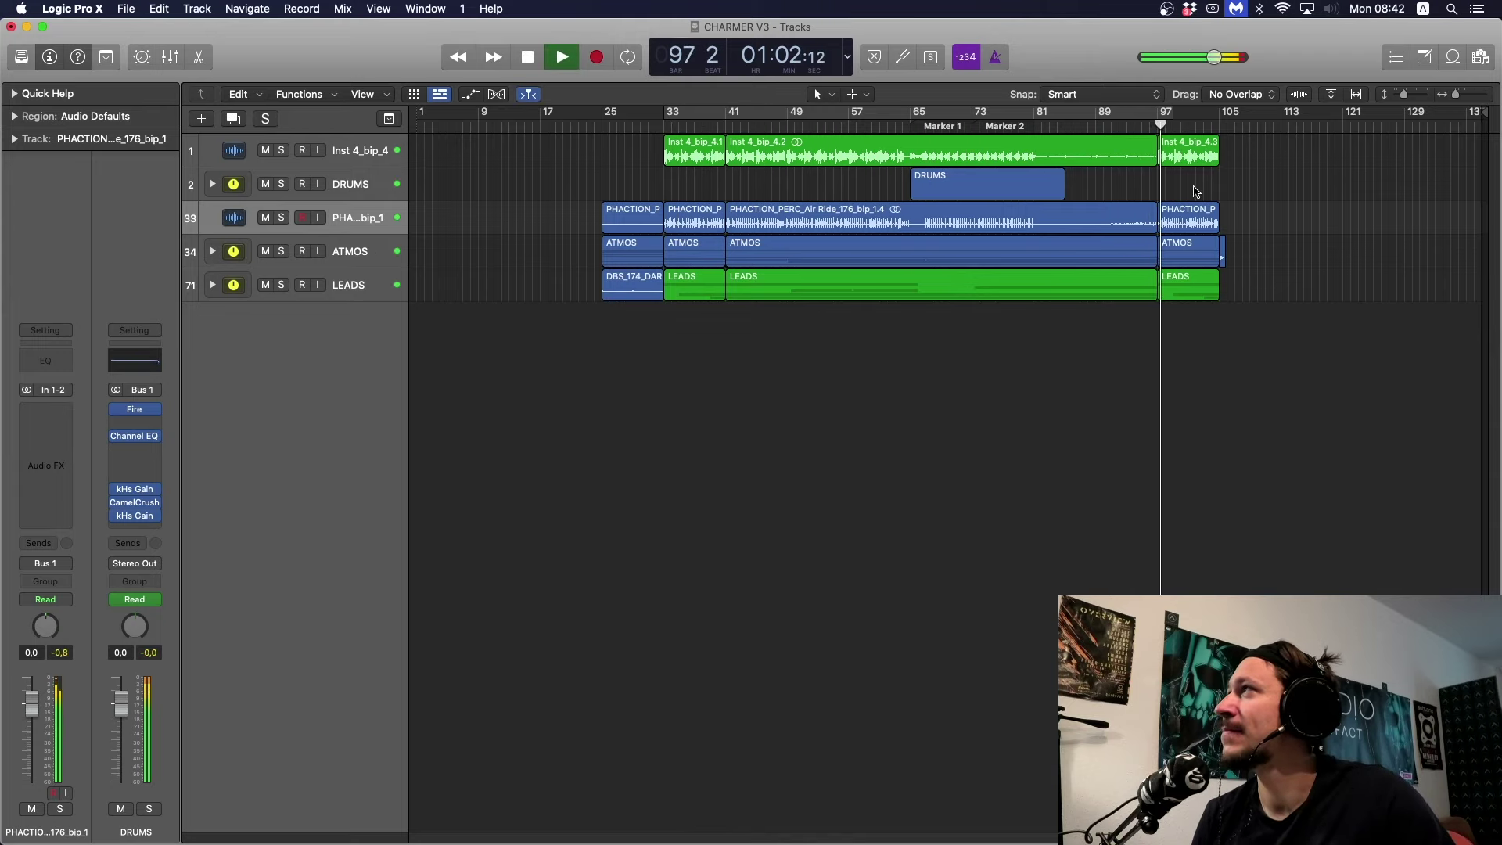
{"action": "key", "text": "space"}
Set the cycle range over the copied section, from bar 97 to bar 105.
{"action": "key", "text": "super+Right"}
{"action": "key", "text": "super+Right"}
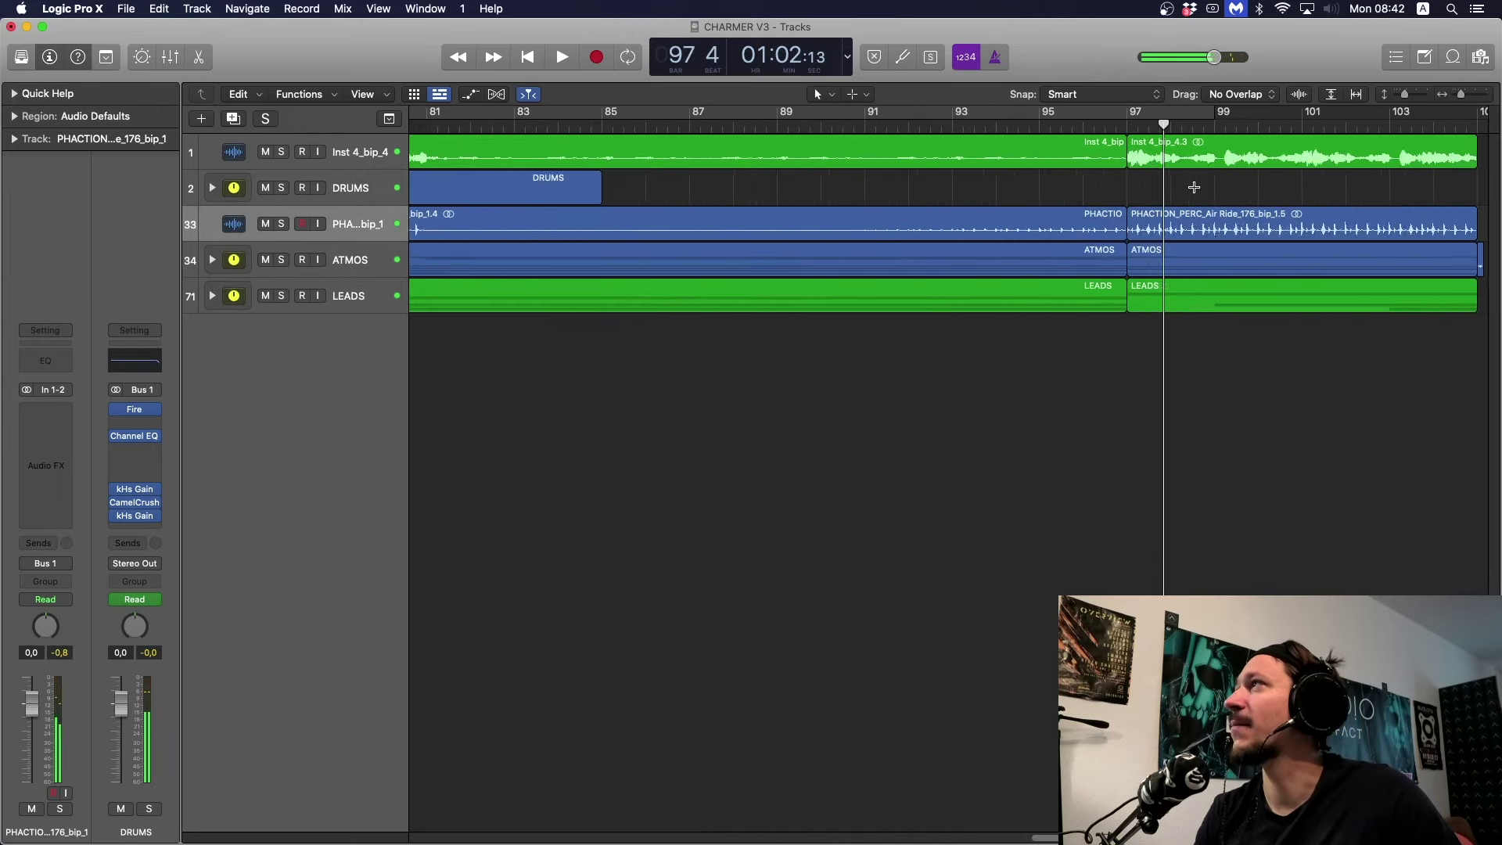
{"action": "key", "text": "super+Down"}
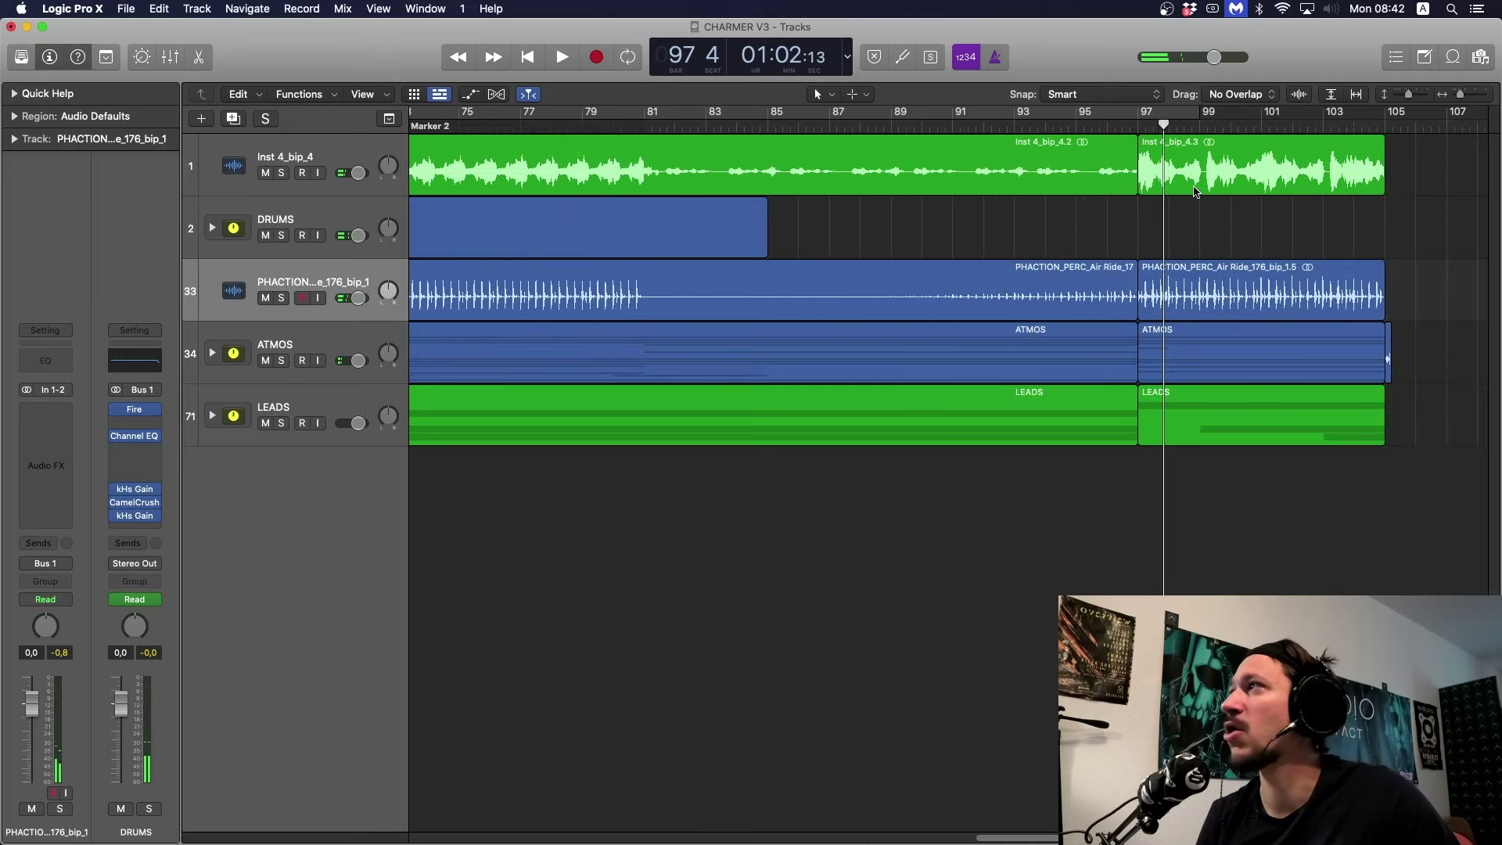
{"action": "scroll", "coordinate": [1181, 218], "scroll_direction": "right", "scroll_amount": 10}
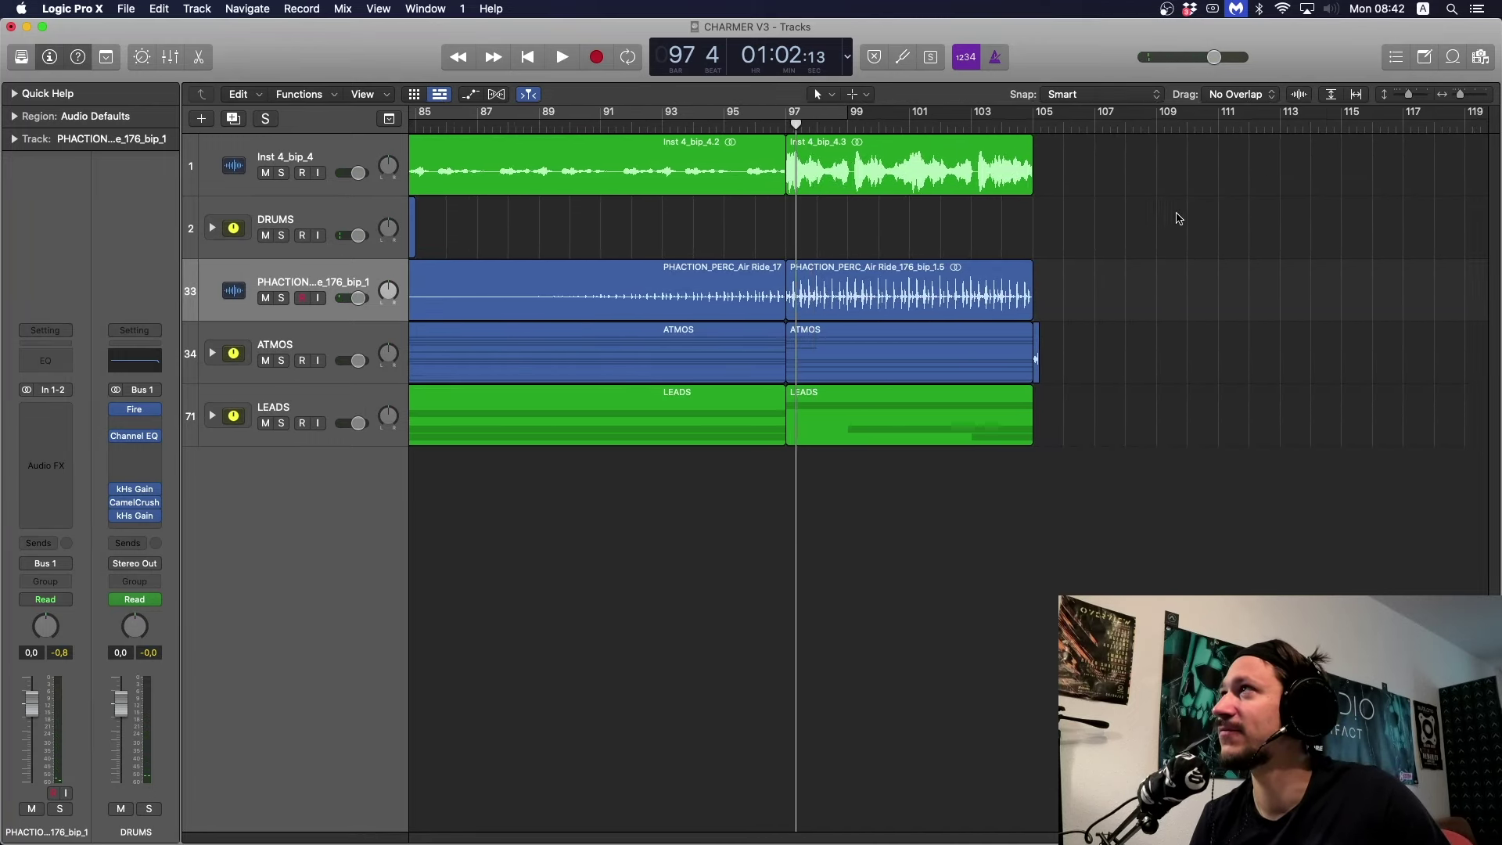
{"action": "left_click", "coordinate": [663, 118]}
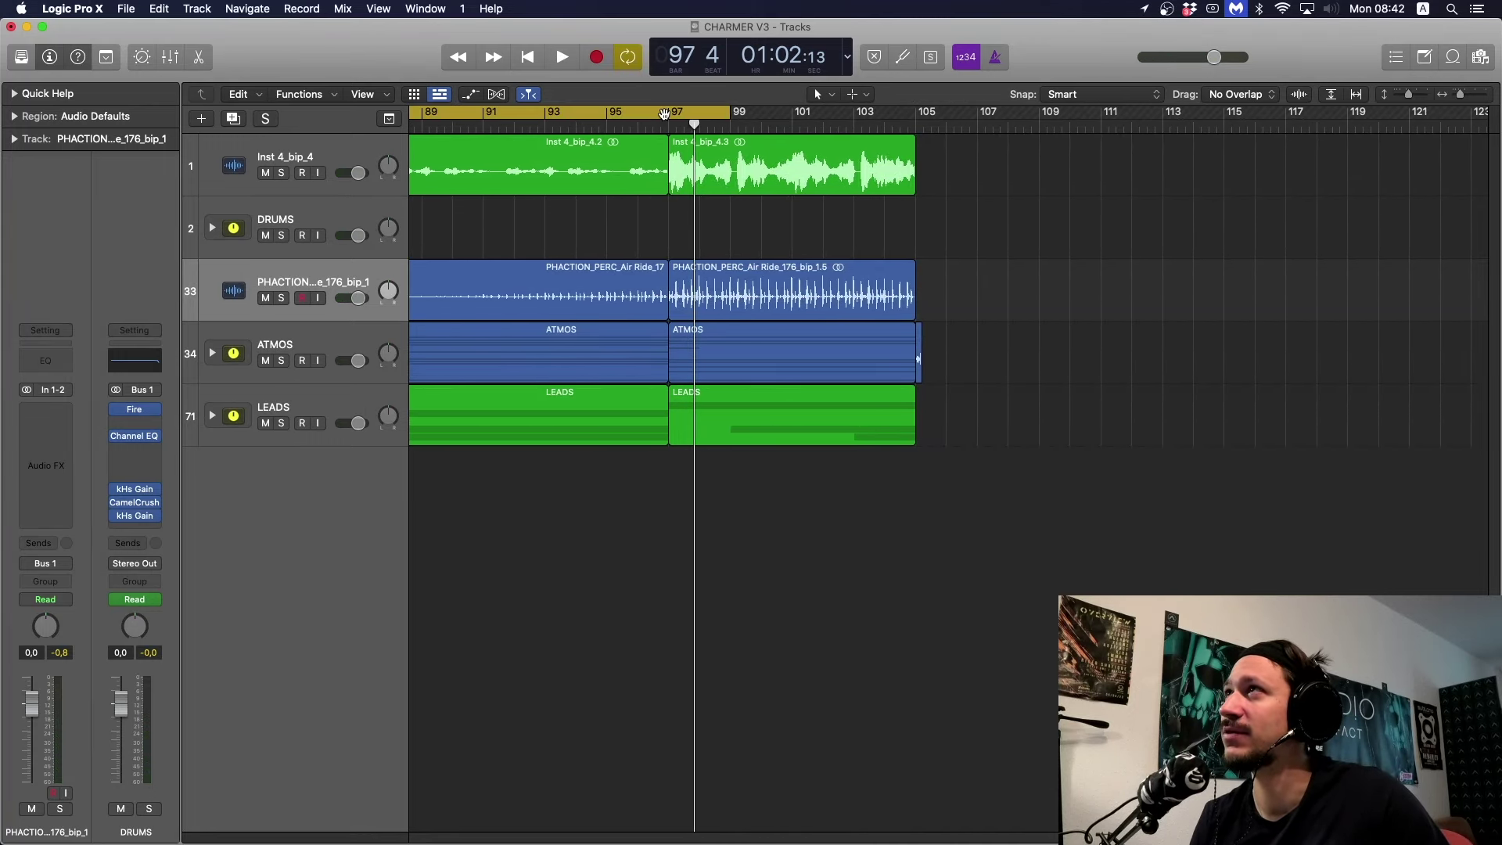
{"action": "left_click_drag", "start_coordinate": [666, 118], "coordinate": [961, 132]}
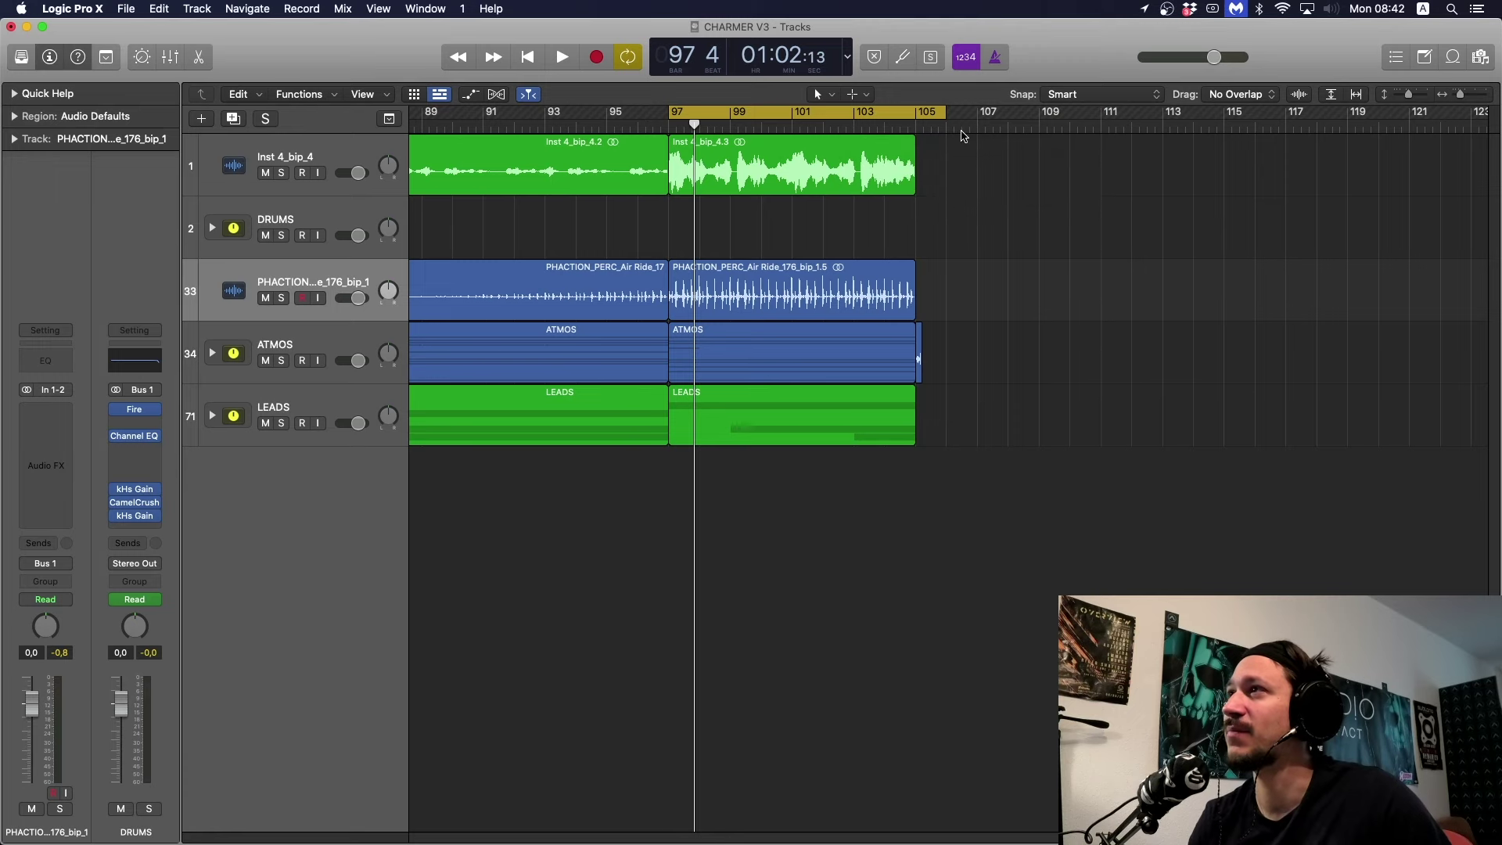
{"action": "key", "text": "cmd+Down"}
{"action": "key", "text": "cmd+Right"}
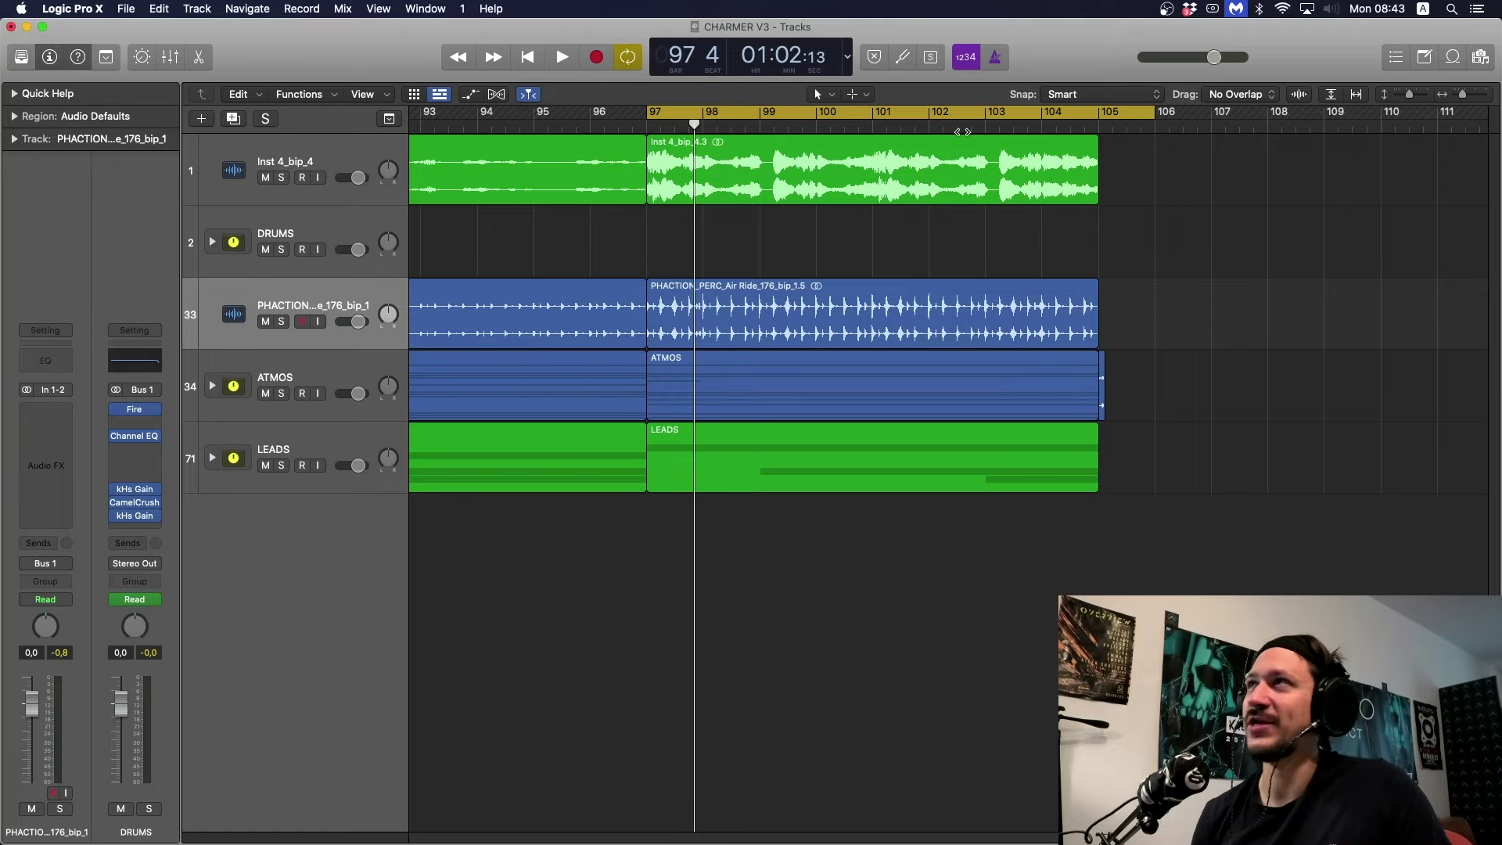
{"action": "scroll", "coordinate": [864, 292], "scroll_direction": "right", "scroll_amount": 1}
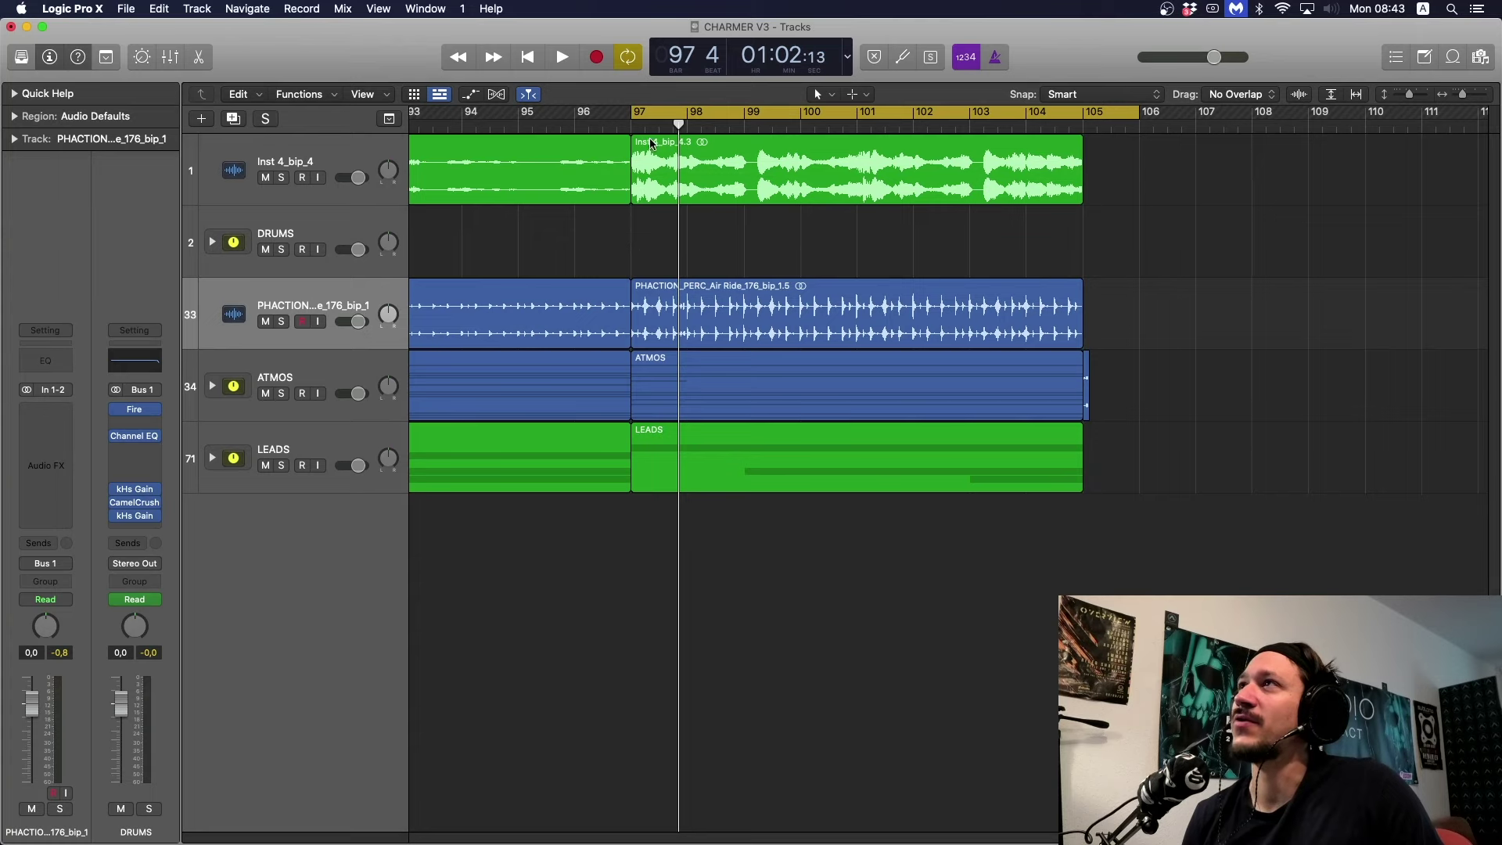
{"action": "left_click_drag", "start_coordinate": [635, 114], "coordinate": [1084, 116]}
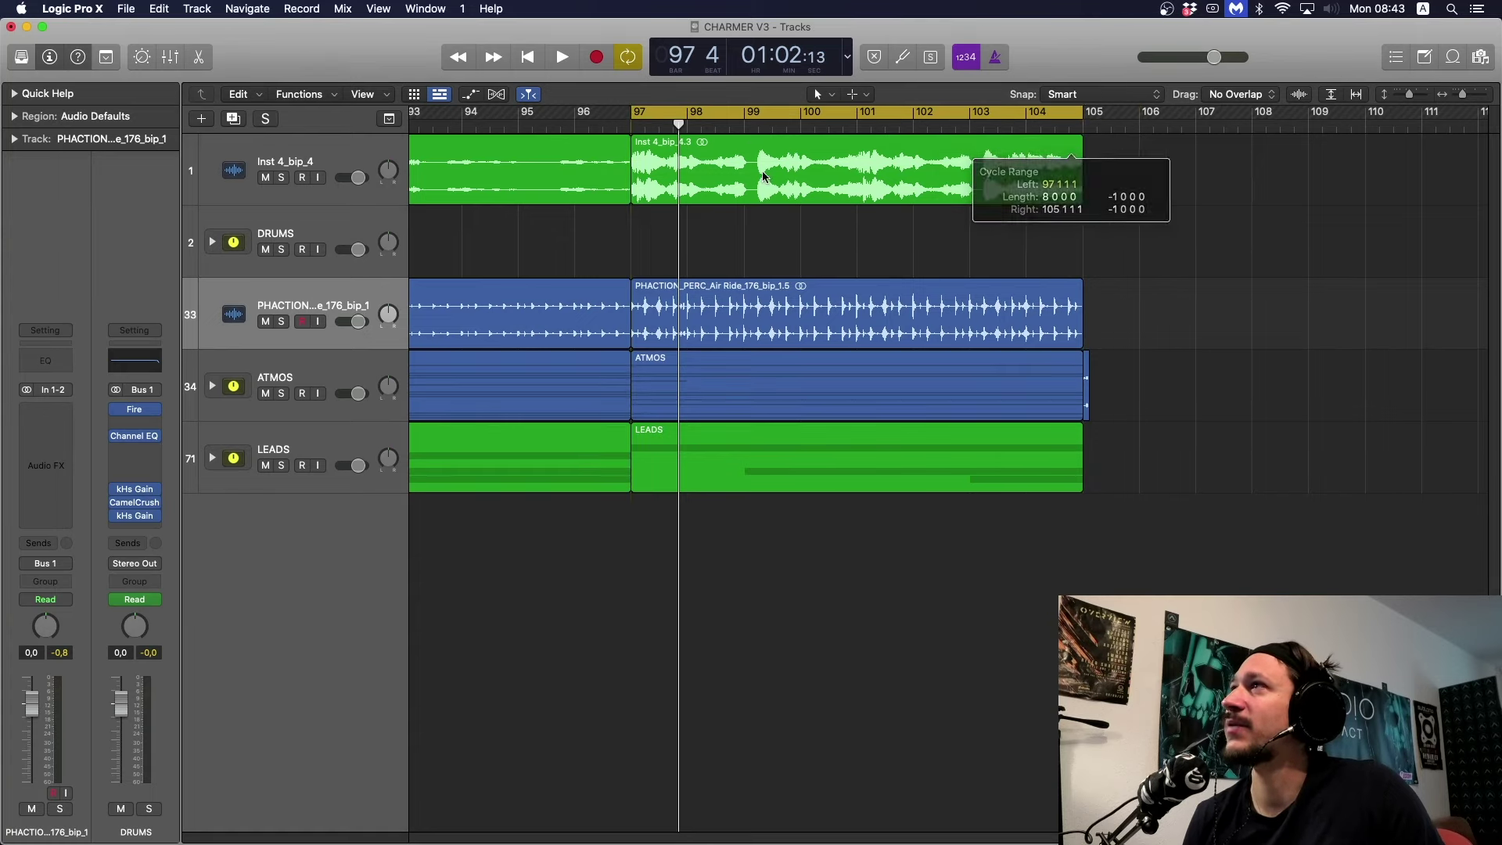
Audition the looped section, comparing the soloed Inst 4_bip_4 track with the full mix.
{"action": "left_click", "coordinate": [282, 178]}
{"action": "key", "text": "space"}
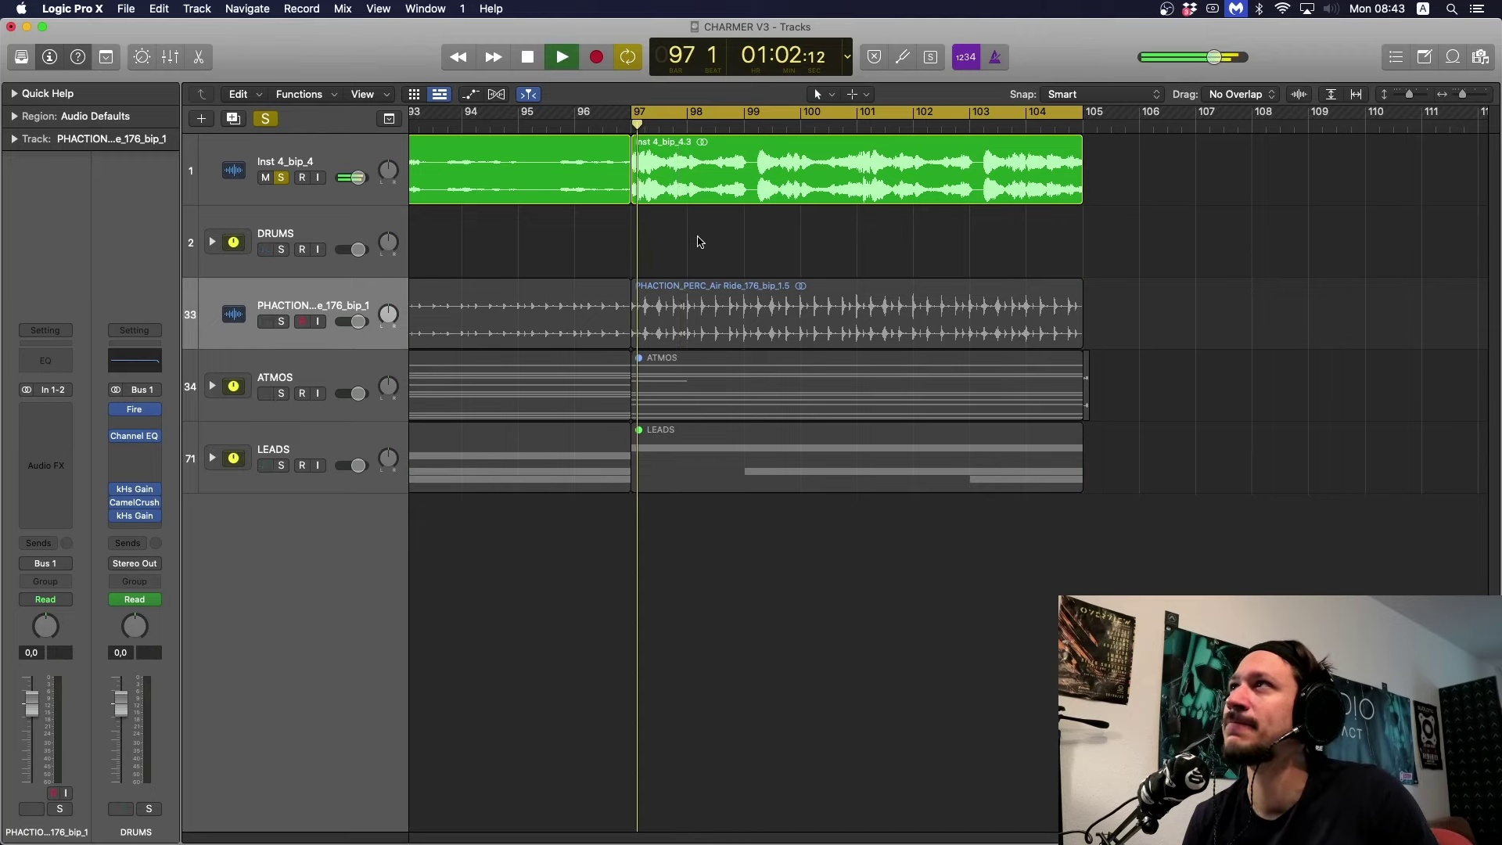
{"action": "key", "text": "space"}
{"action": "left_click", "coordinate": [281, 178]}
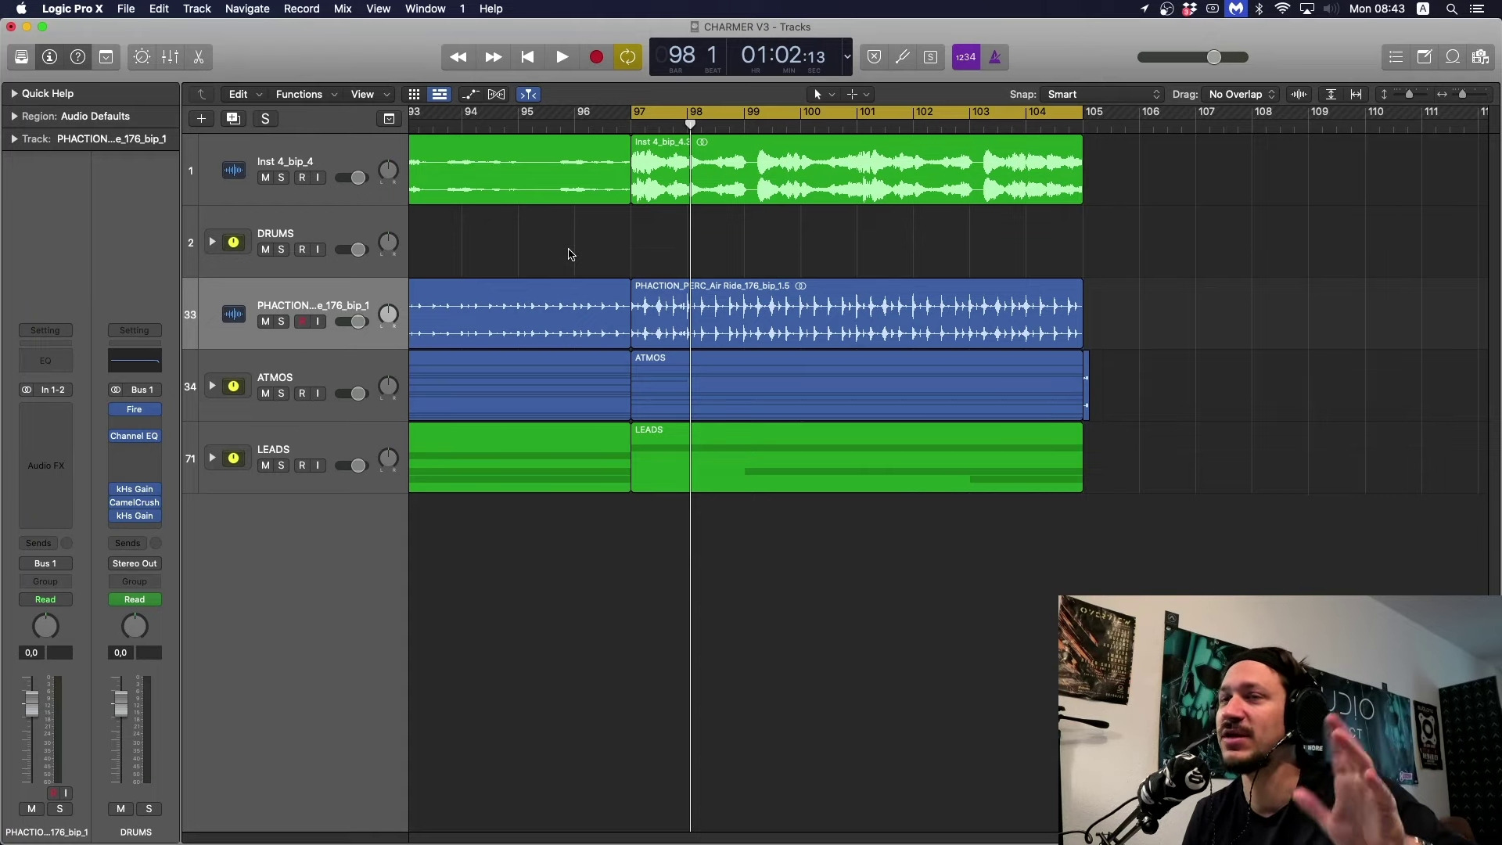
{"action": "key", "text": "space"}
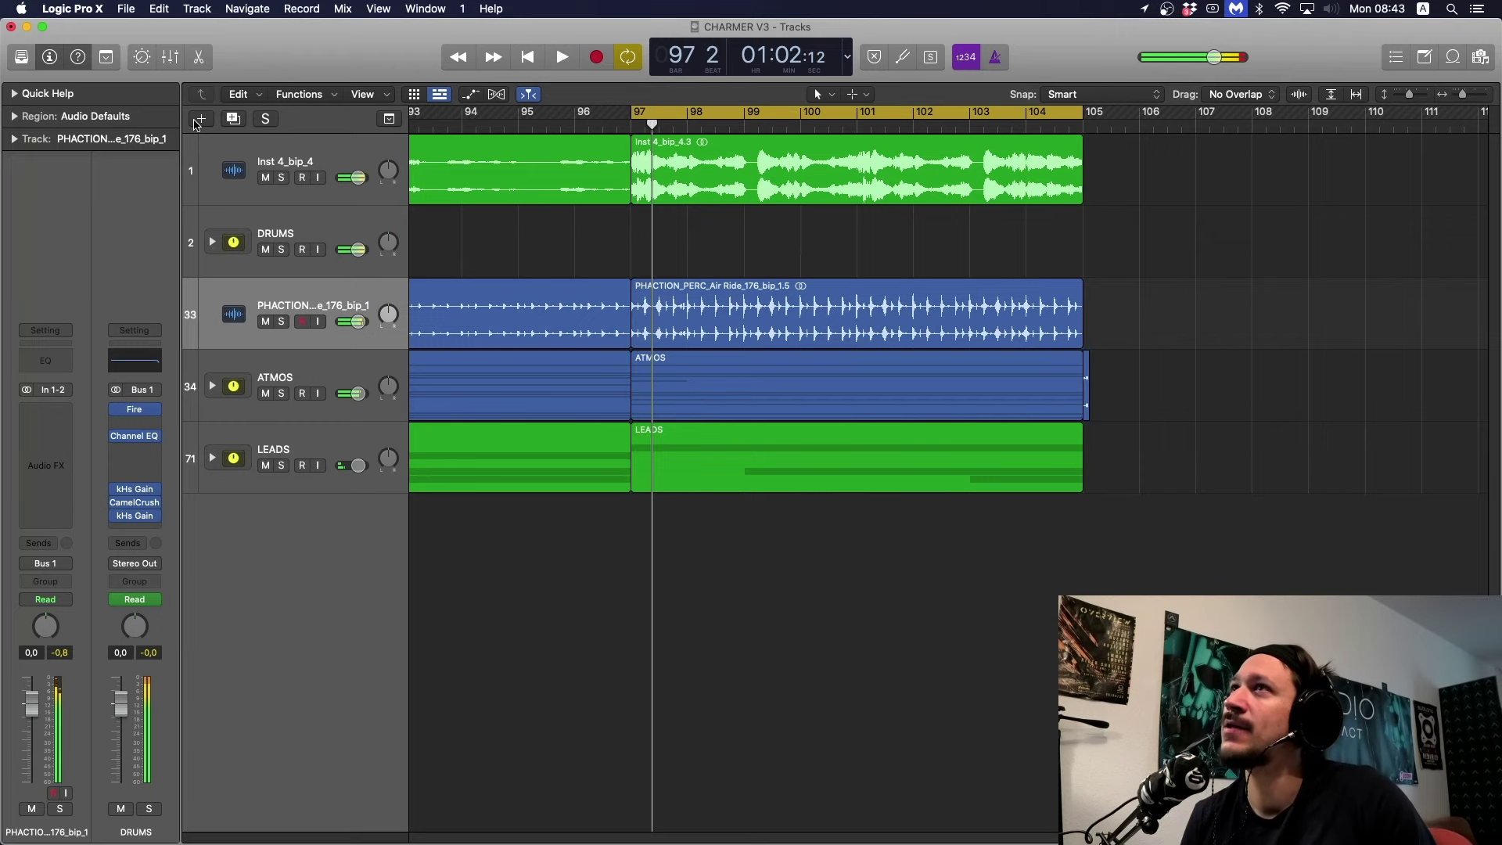
{"action": "left_click", "coordinate": [282, 178]}
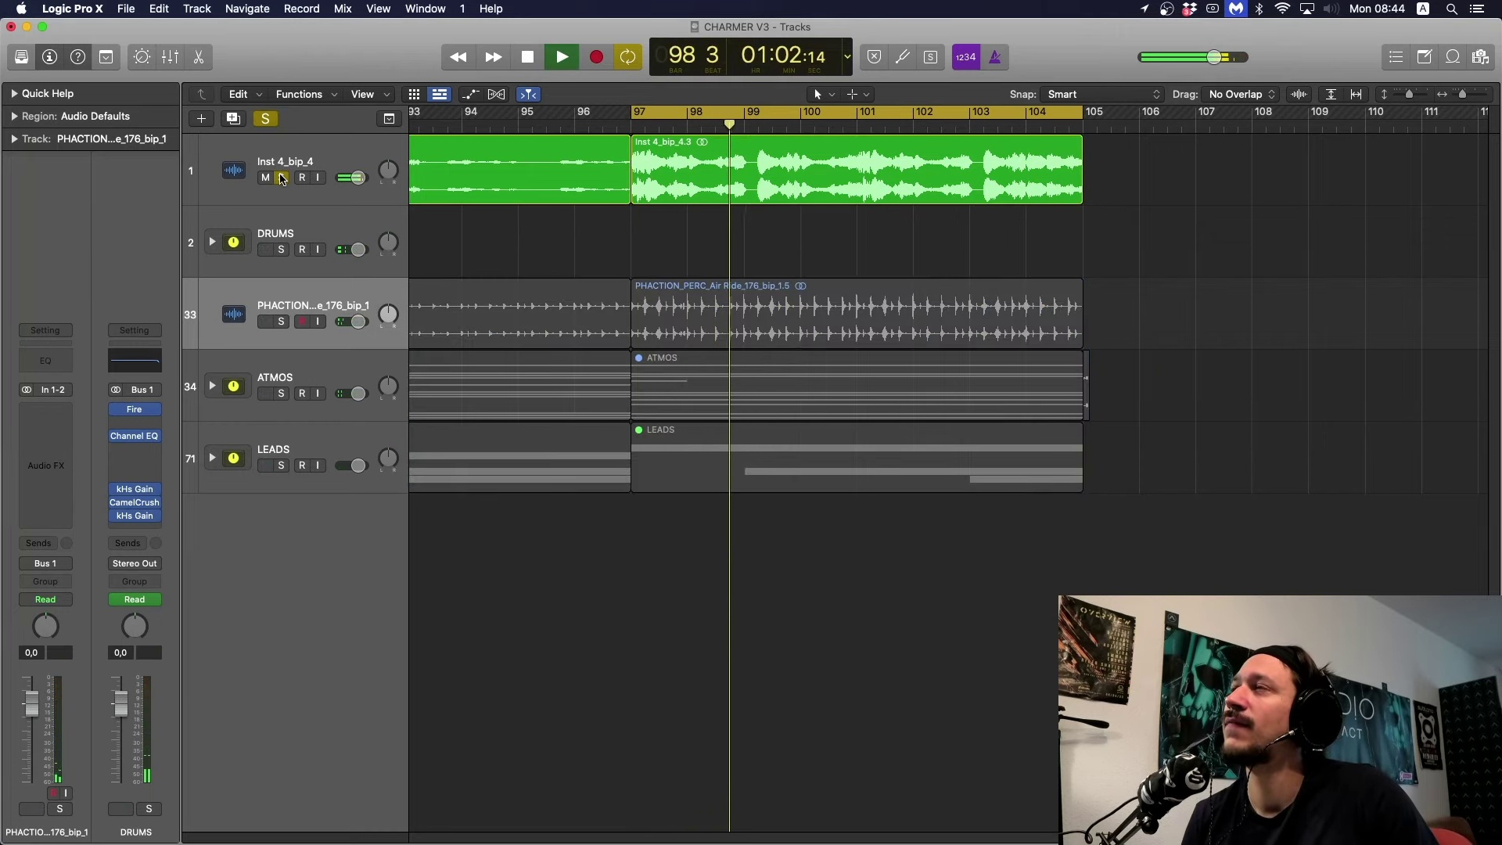
{"action": "key", "text": "space"}
{"action": "left_click", "coordinate": [282, 177]}
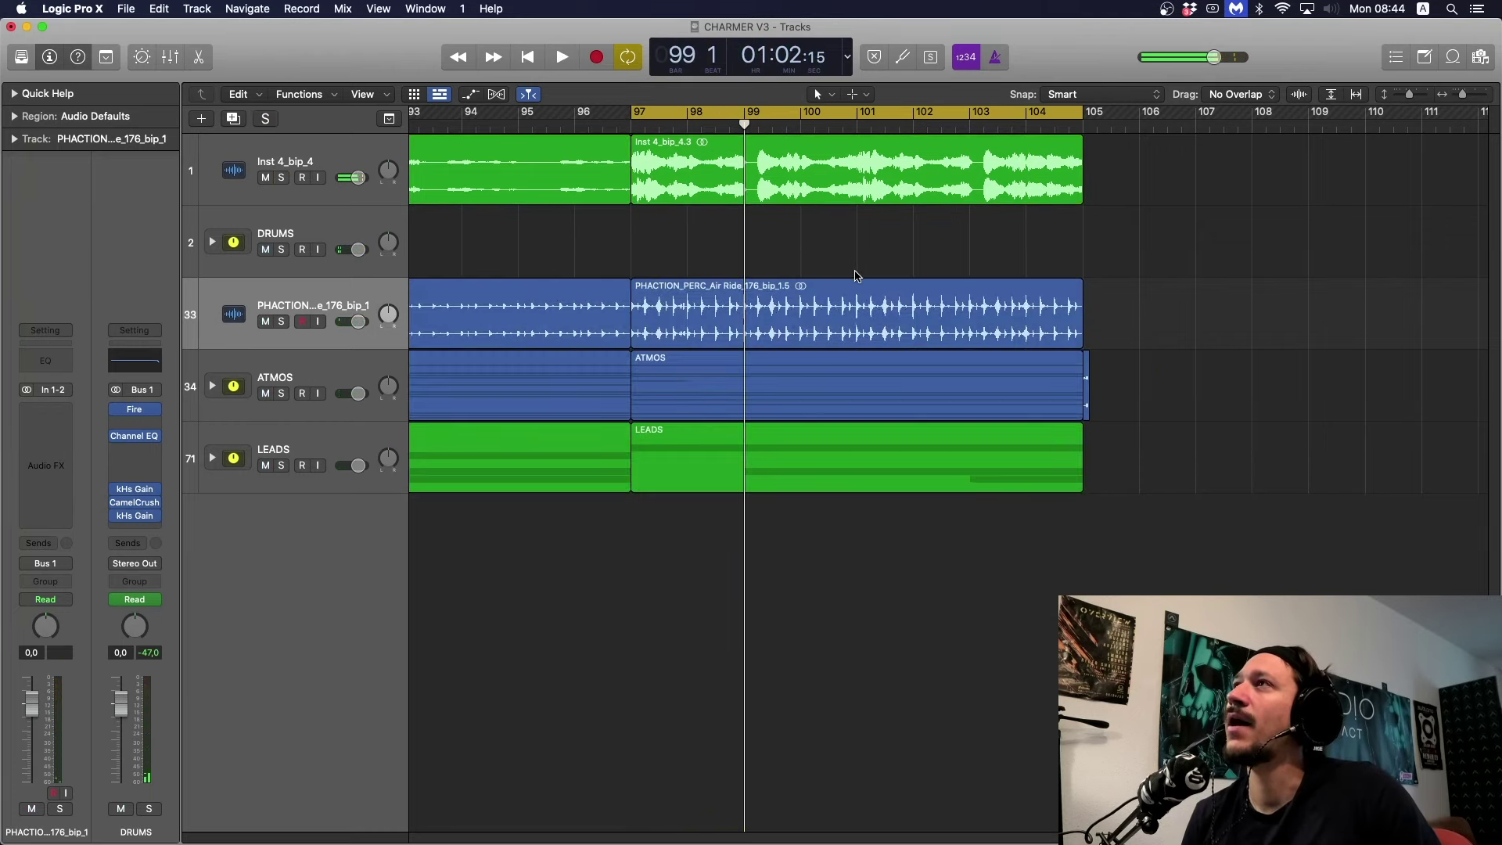
Select the Inst 4_bip_4 track, preview the loop and cut its copied region at beat 3 of bar 97.
{"action": "left_click", "coordinate": [309, 159]}
{"action": "key", "text": "space"}
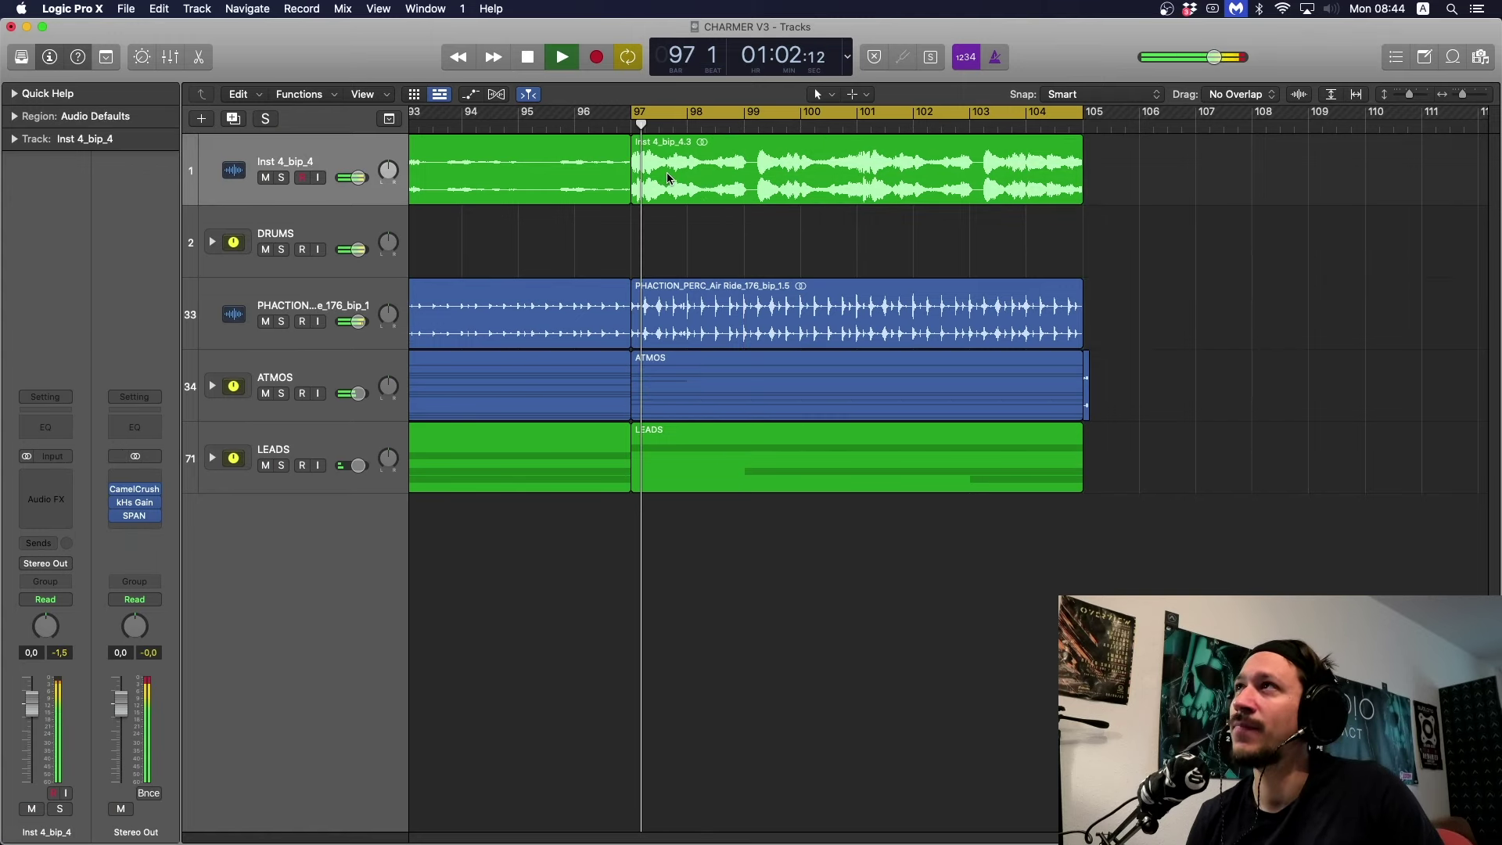
{"action": "key", "text": "space"}
{"action": "left_click_drag", "start_coordinate": [667, 168], "coordinate": [632, 161]}
{"action": "left_click", "coordinate": [643, 171]}
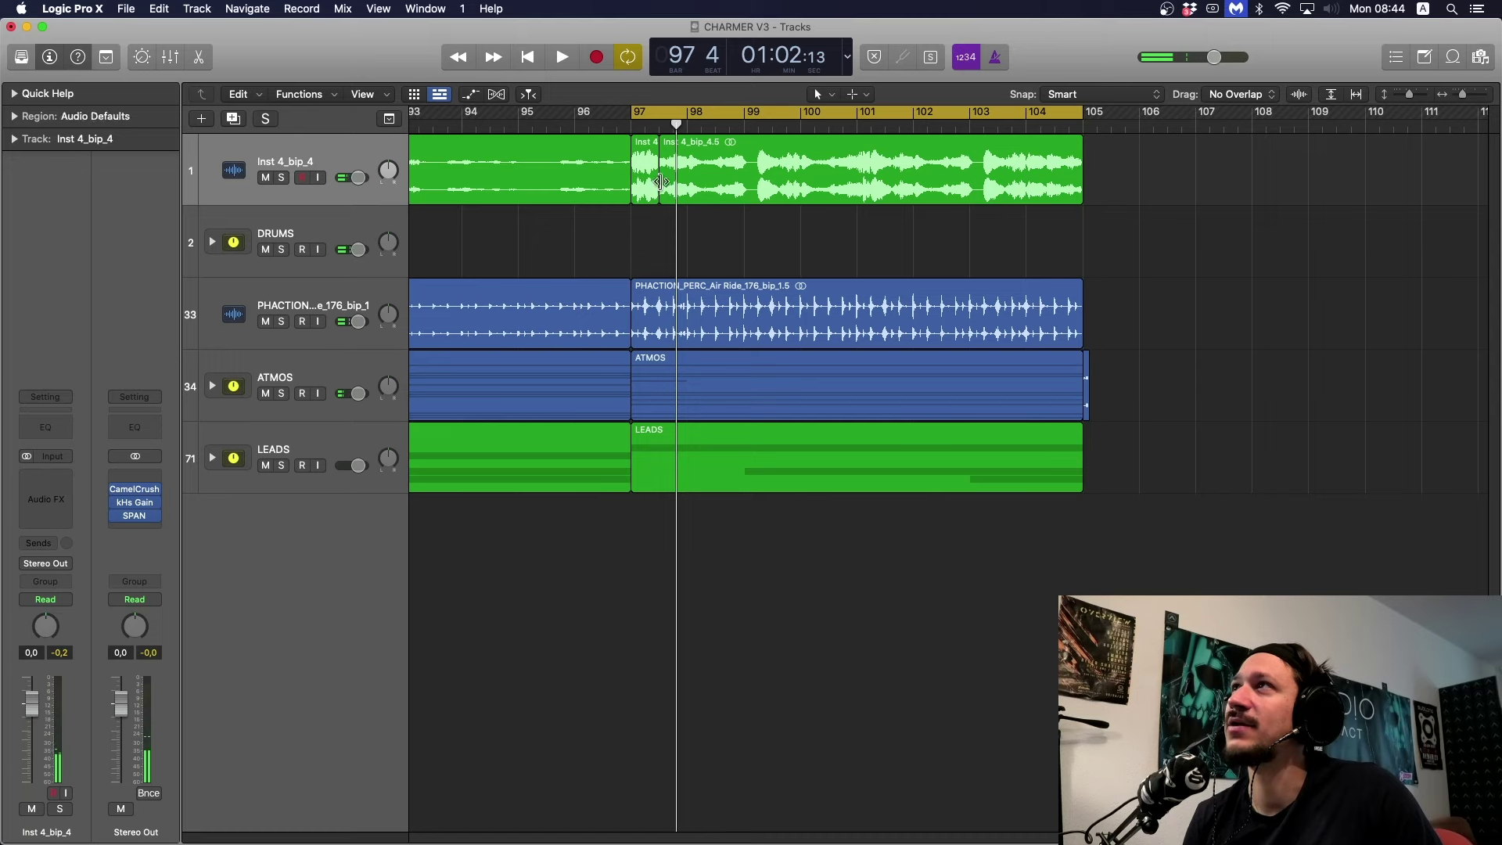
Solo the Inst 4_bip_4 track, move the cut to beat 4 of bar 97 and check it in playback.
{"action": "left_click", "coordinate": [281, 178]}
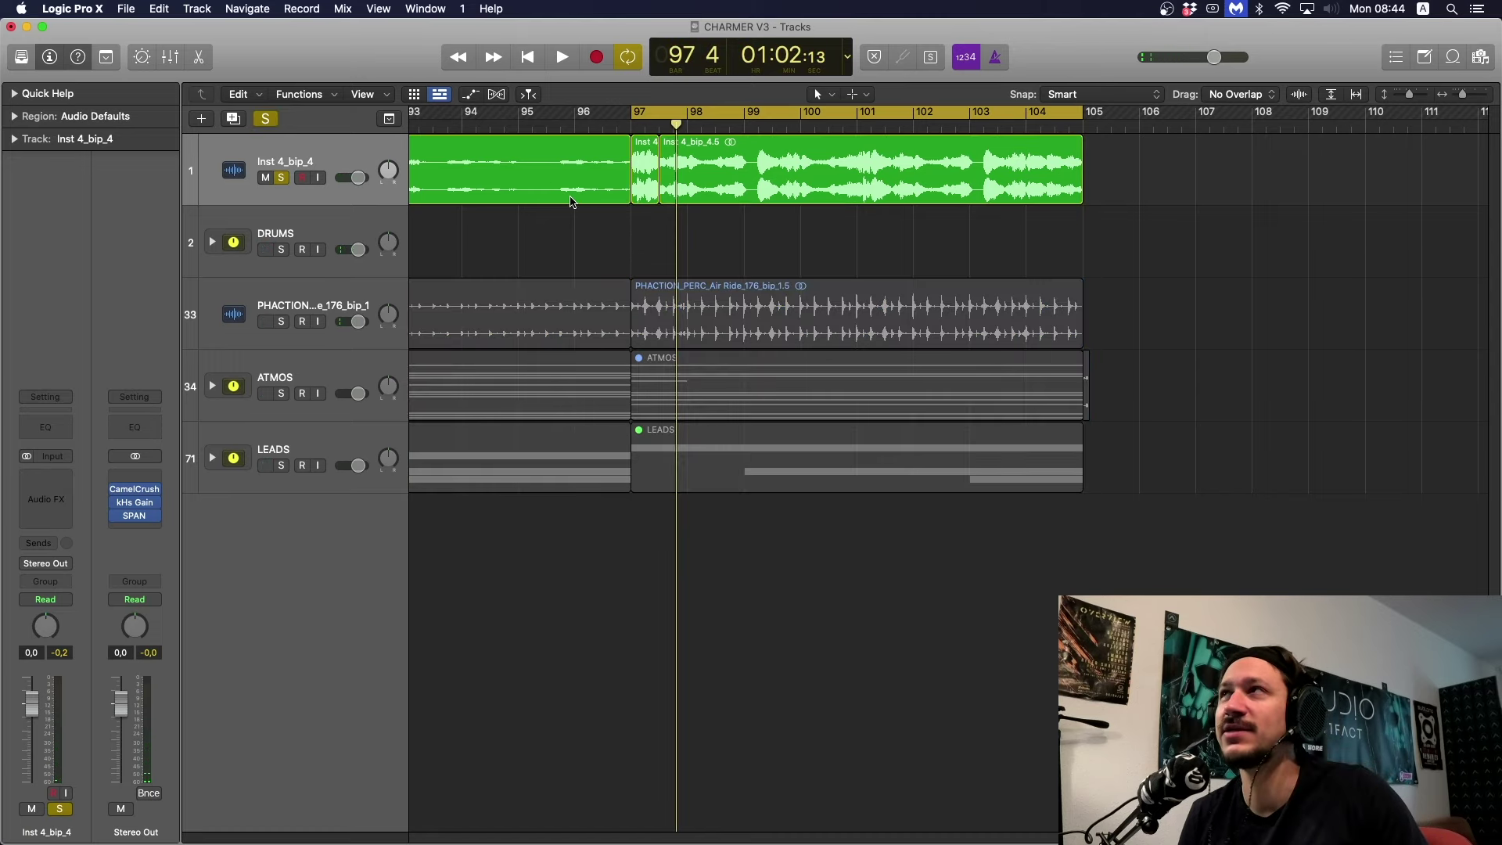
{"action": "key", "text": "space"}
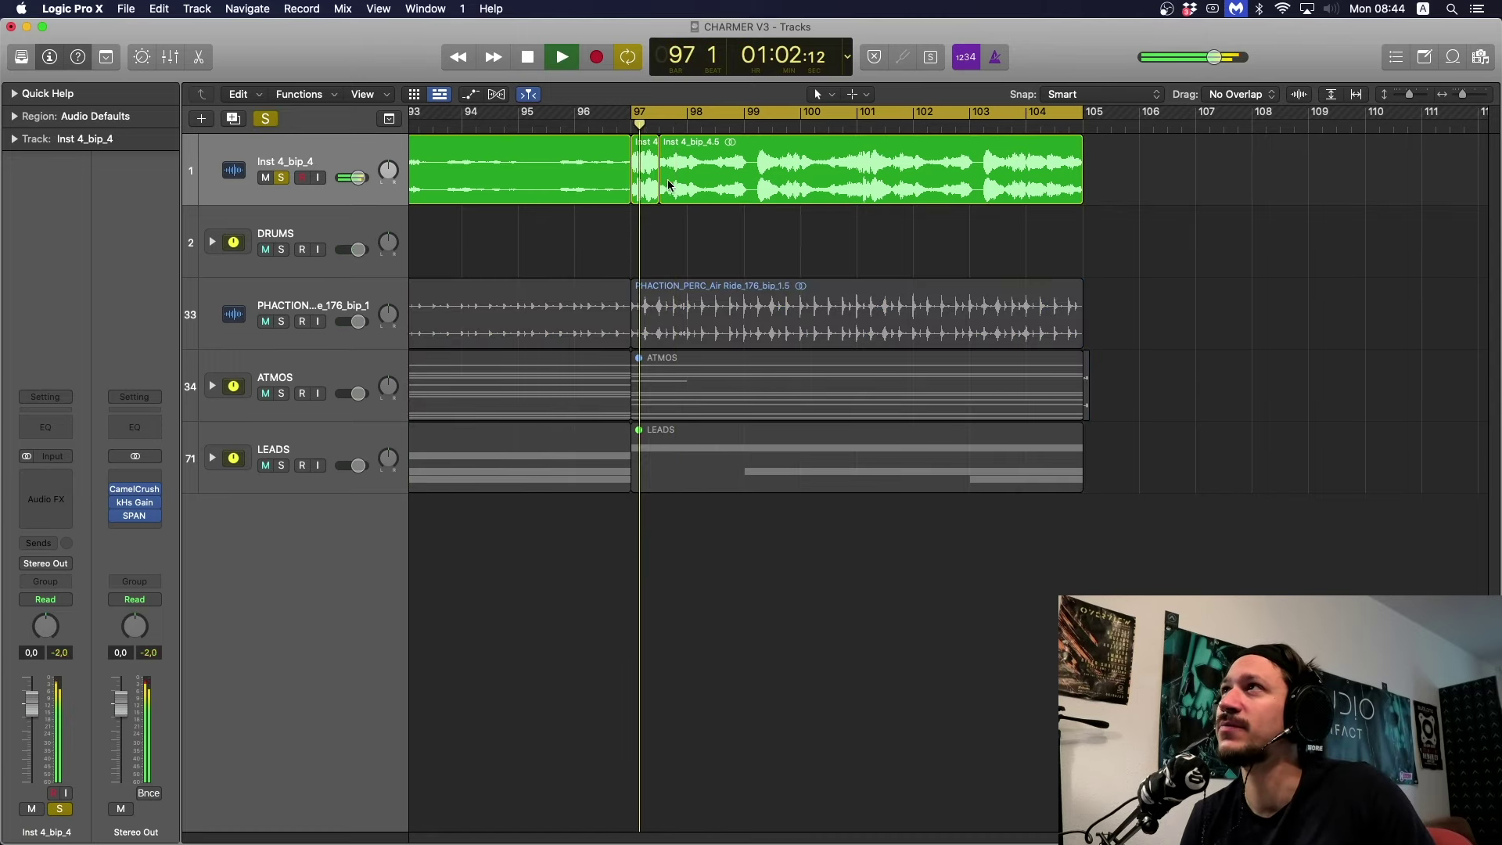
{"action": "key", "text": "space"}
{"action": "left_click_drag", "start_coordinate": [655, 198], "coordinate": [675, 197]}
{"action": "key", "text": "space"}
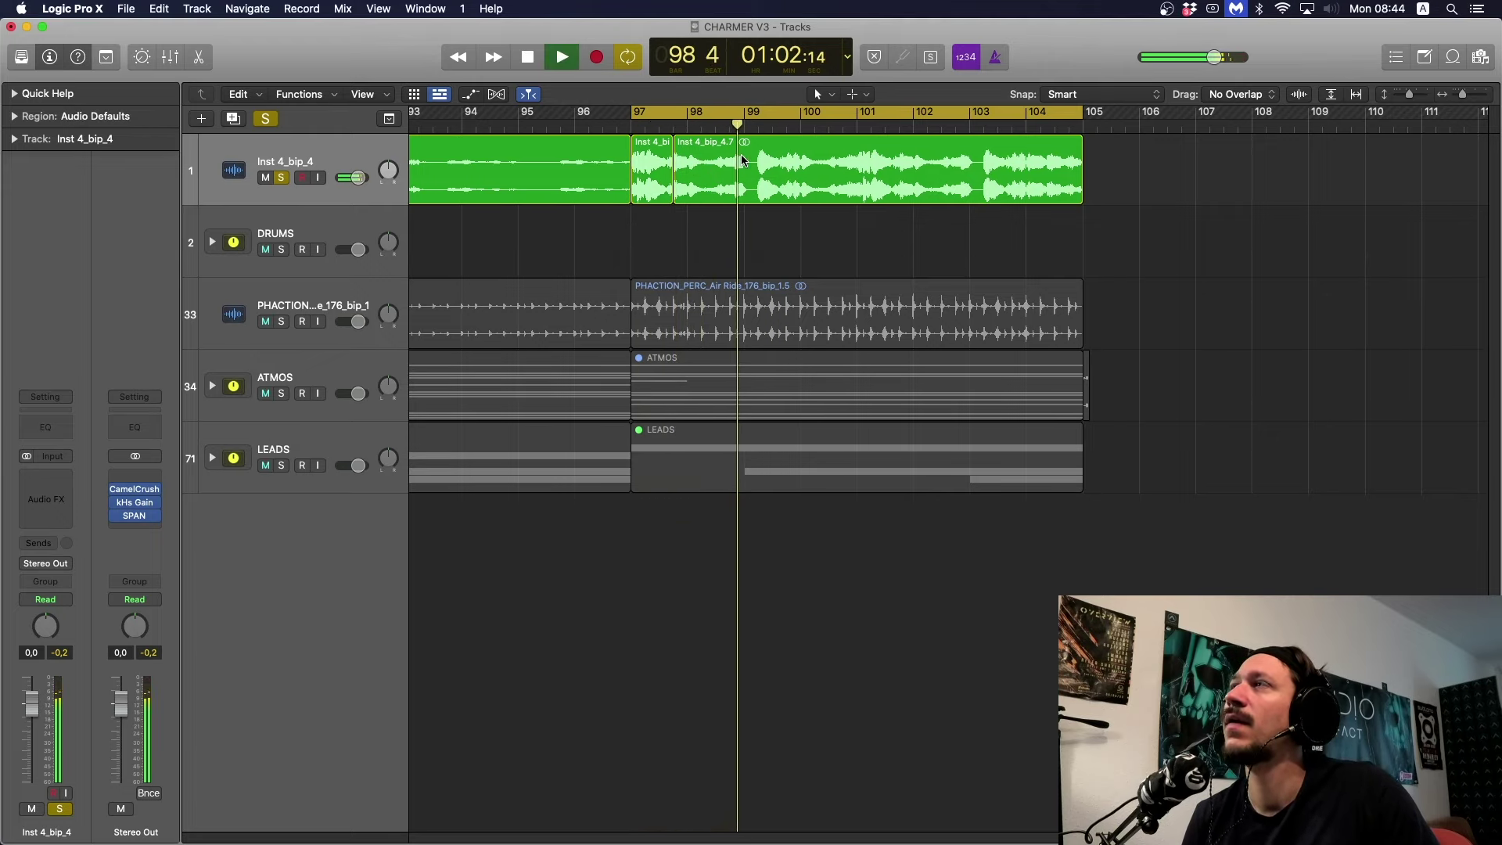
{"action": "key", "text": "space"}
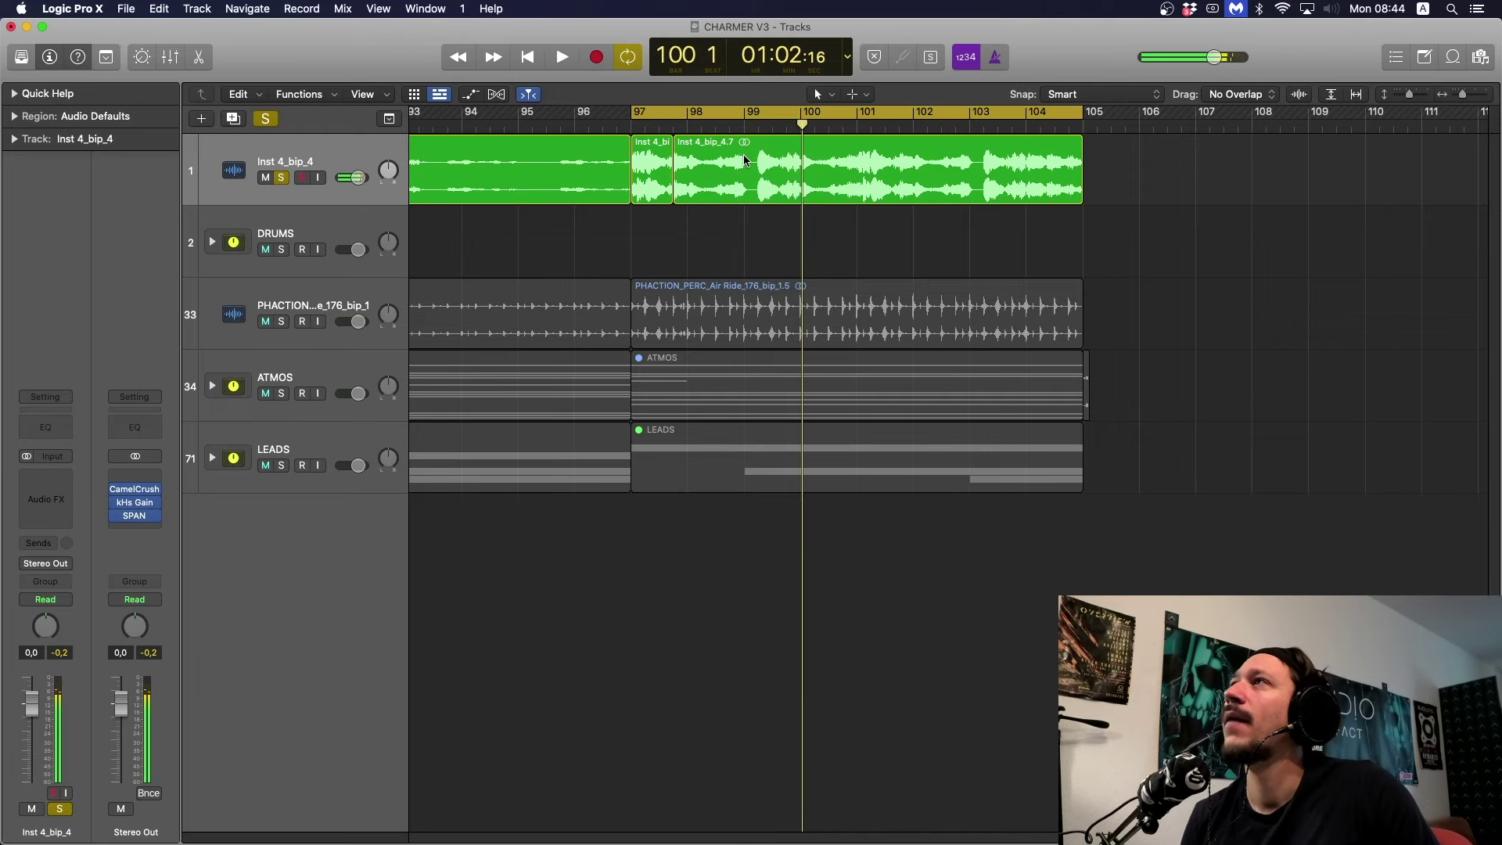
Isolate the first three beats of bar 99 and move them with the bar 97 slice onto a new audio track directly below.
{"action": "left_click_drag", "start_coordinate": [744, 154], "coordinate": [788, 161]}
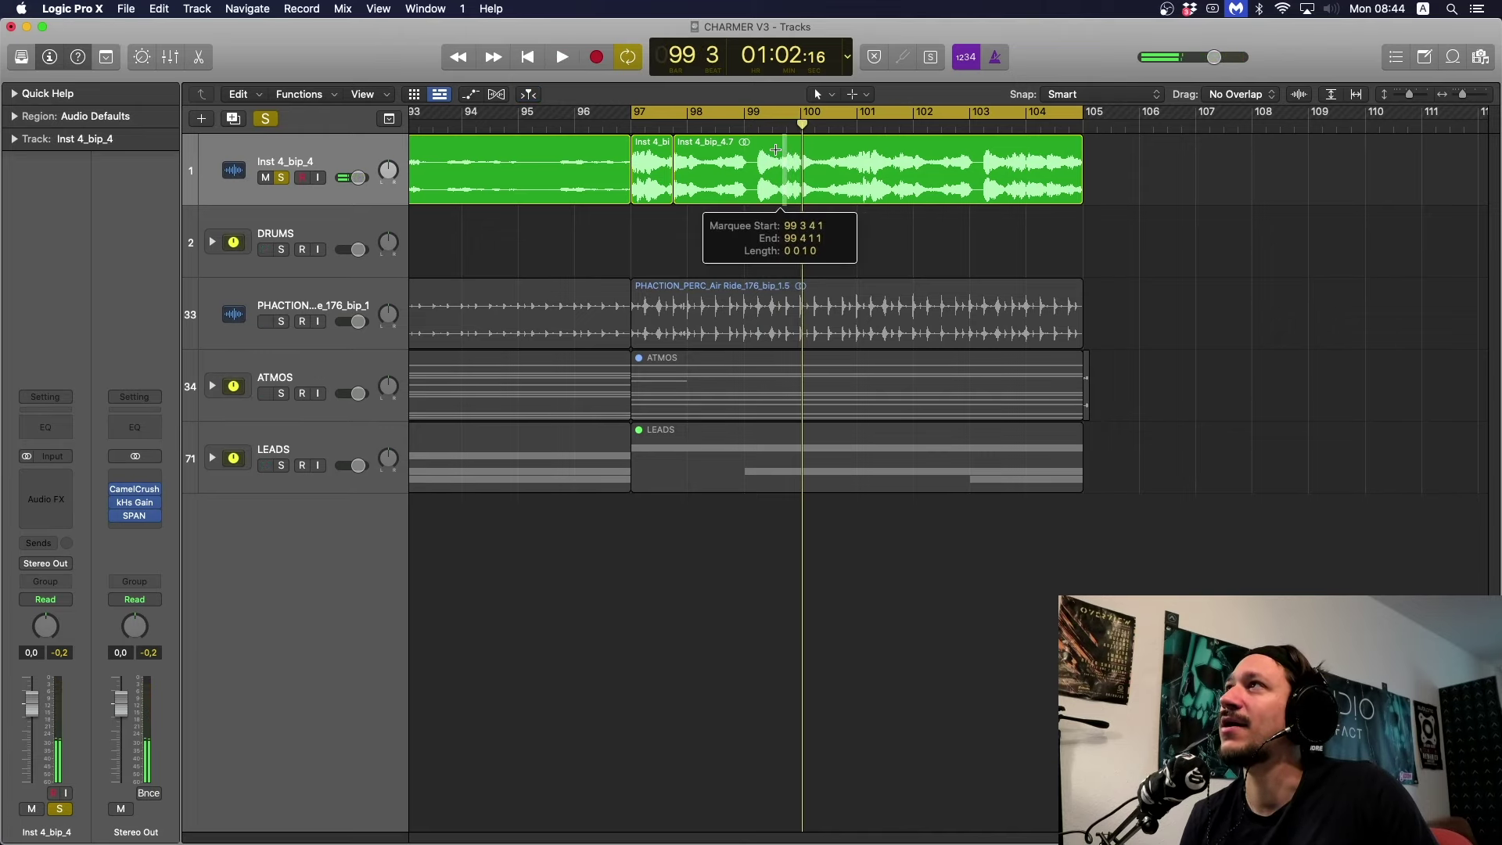
{"action": "left_click", "coordinate": [761, 155]}
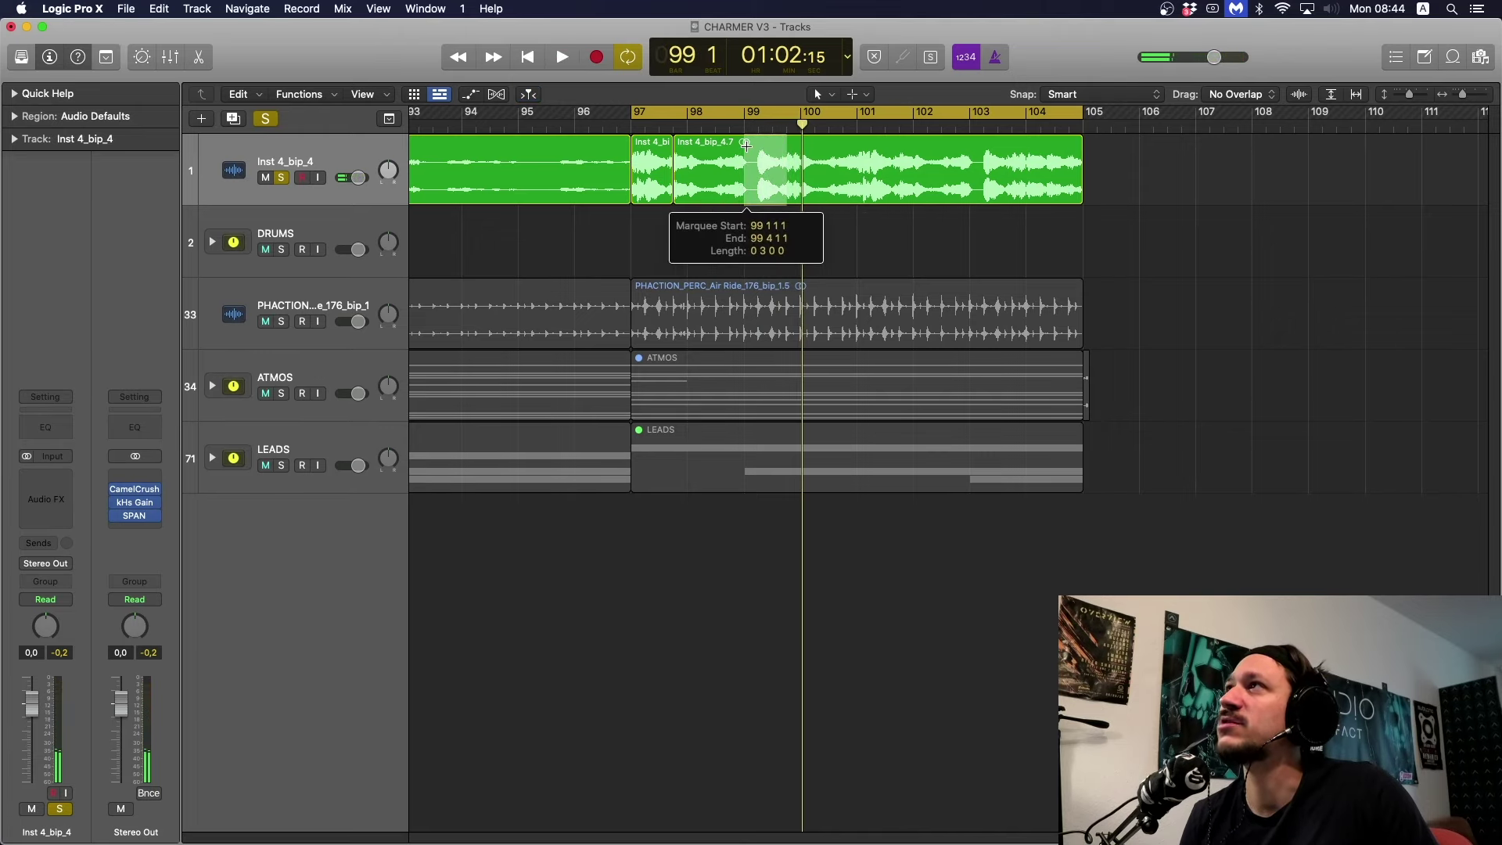
{"action": "left_click", "coordinate": [233, 118]}
{"action": "left_click_drag", "start_coordinate": [657, 177], "coordinate": [657, 248]}
{"action": "left_click_drag", "start_coordinate": [766, 168], "coordinate": [765, 242]}
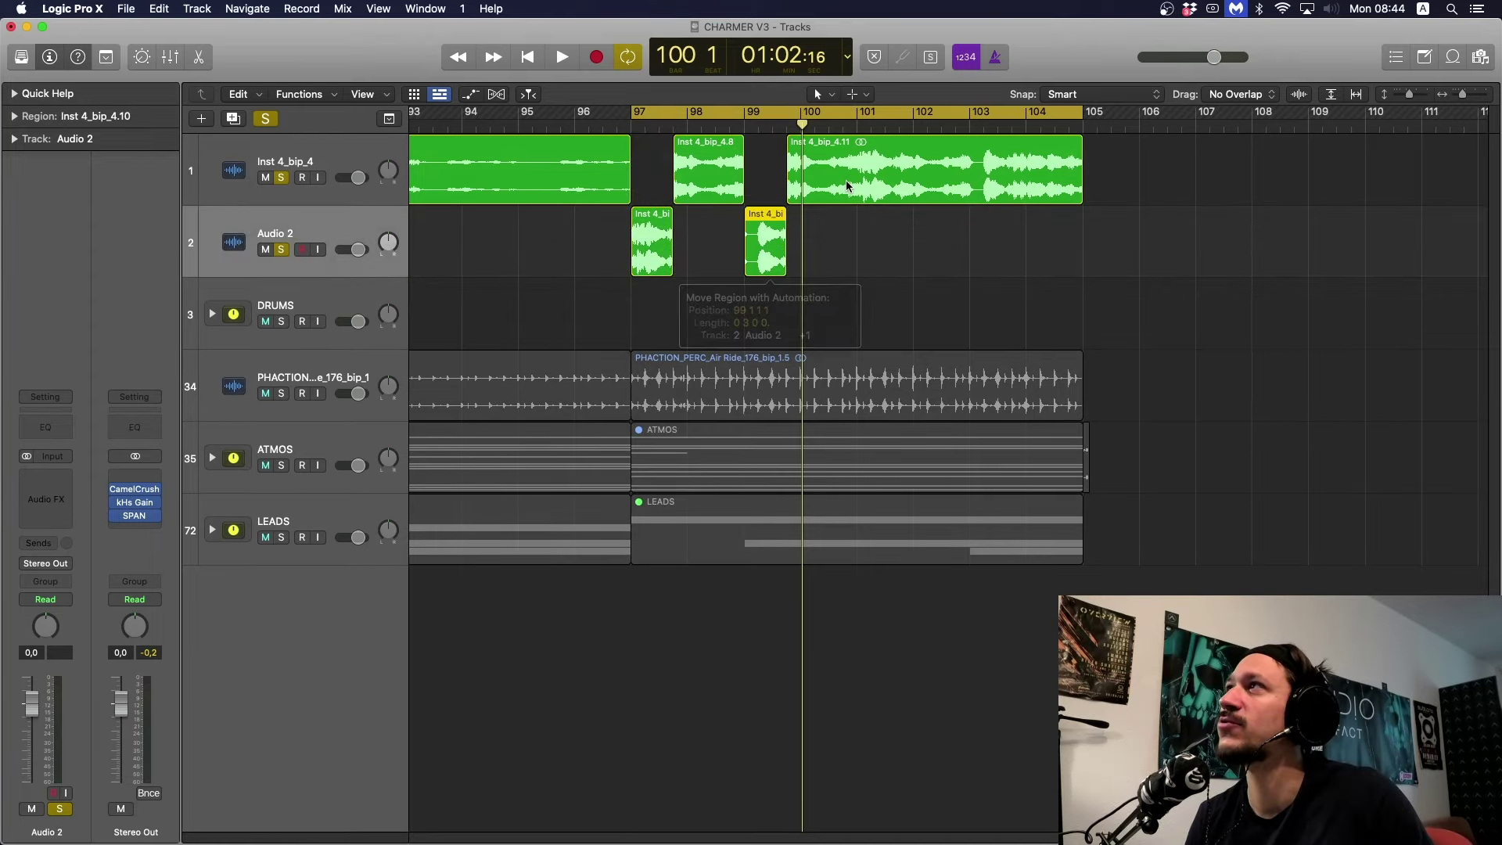
Delete the Inst 4_bip_4 audio from bar 101 on, copy the alternating slices of bars 97 to 101 there, and play them back.
{"action": "left_click_drag", "start_coordinate": [858, 153], "coordinate": [1174, 207]}
{"action": "key", "text": "Delete"}
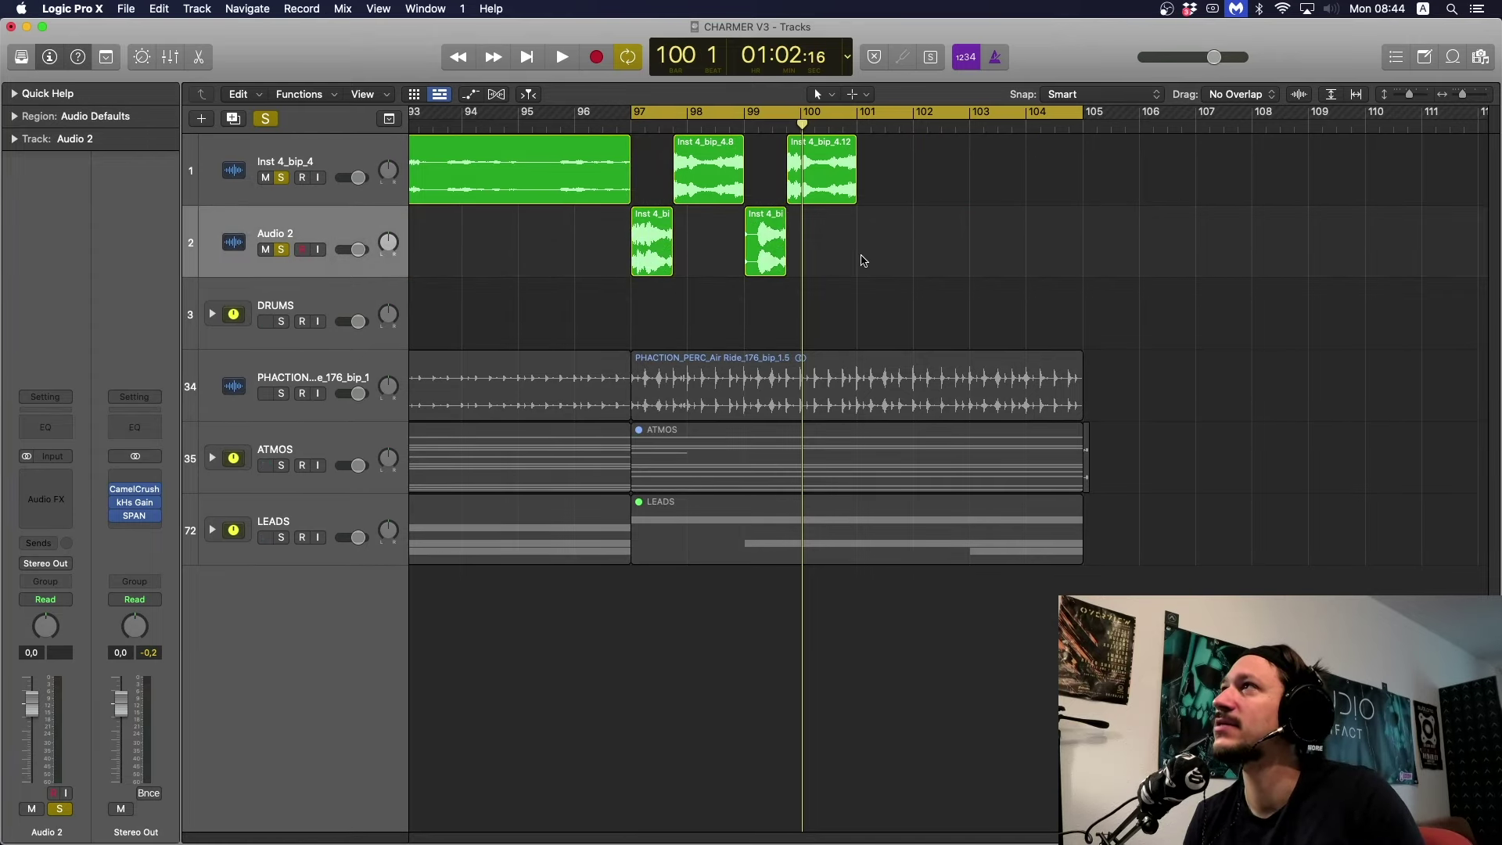
{"action": "left_click_drag", "start_coordinate": [861, 262], "coordinate": [633, 162]}
{"action": "left_click_drag", "start_coordinate": [646, 233], "coordinate": [870, 235], "text": "alt"}
{"action": "left_click", "coordinate": [695, 243]}
{"action": "key", "text": "space"}
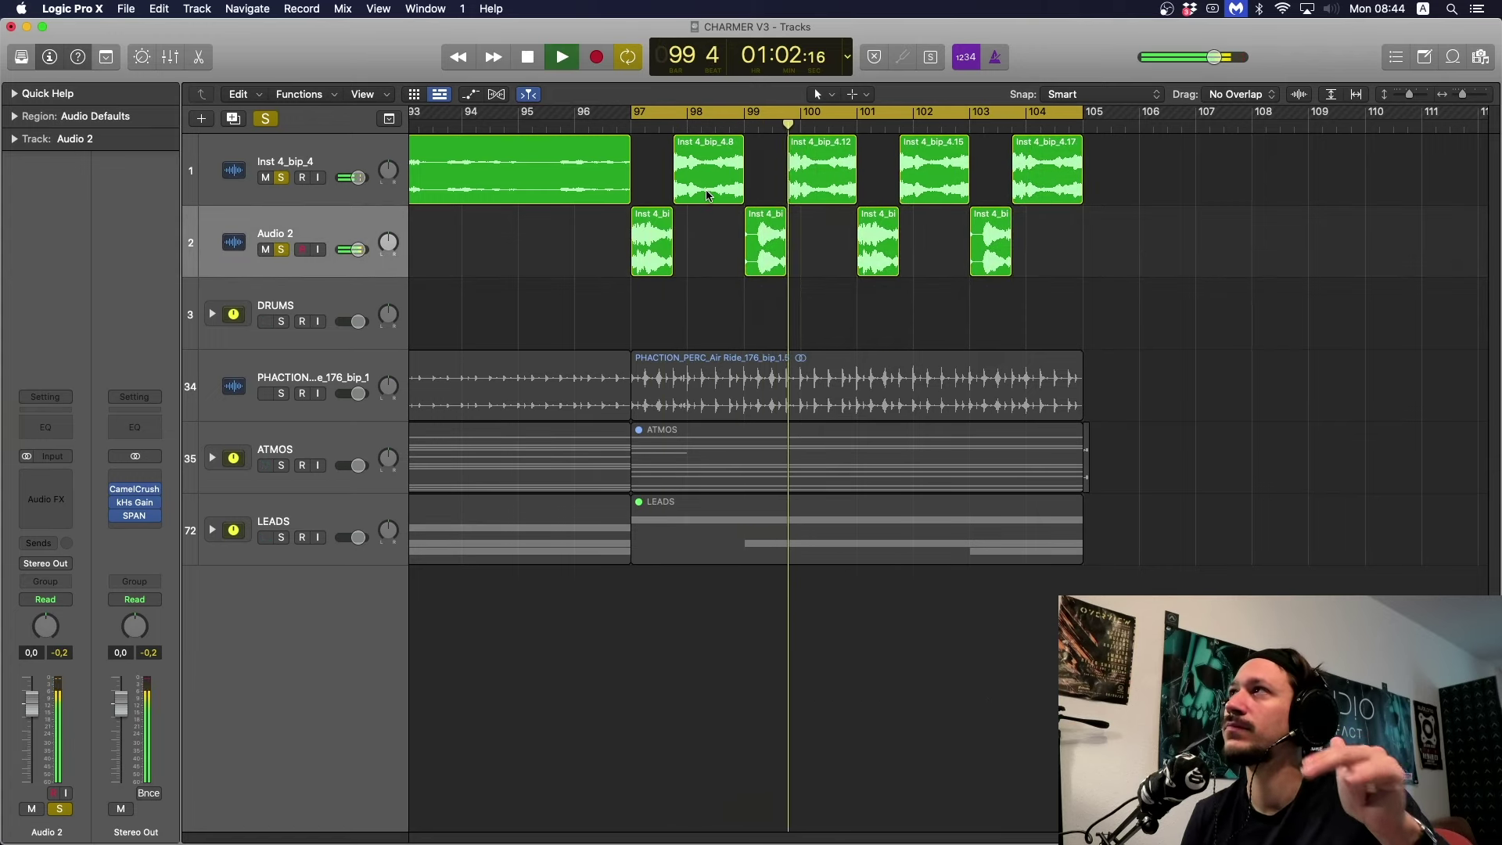
{"action": "key", "text": "space"}
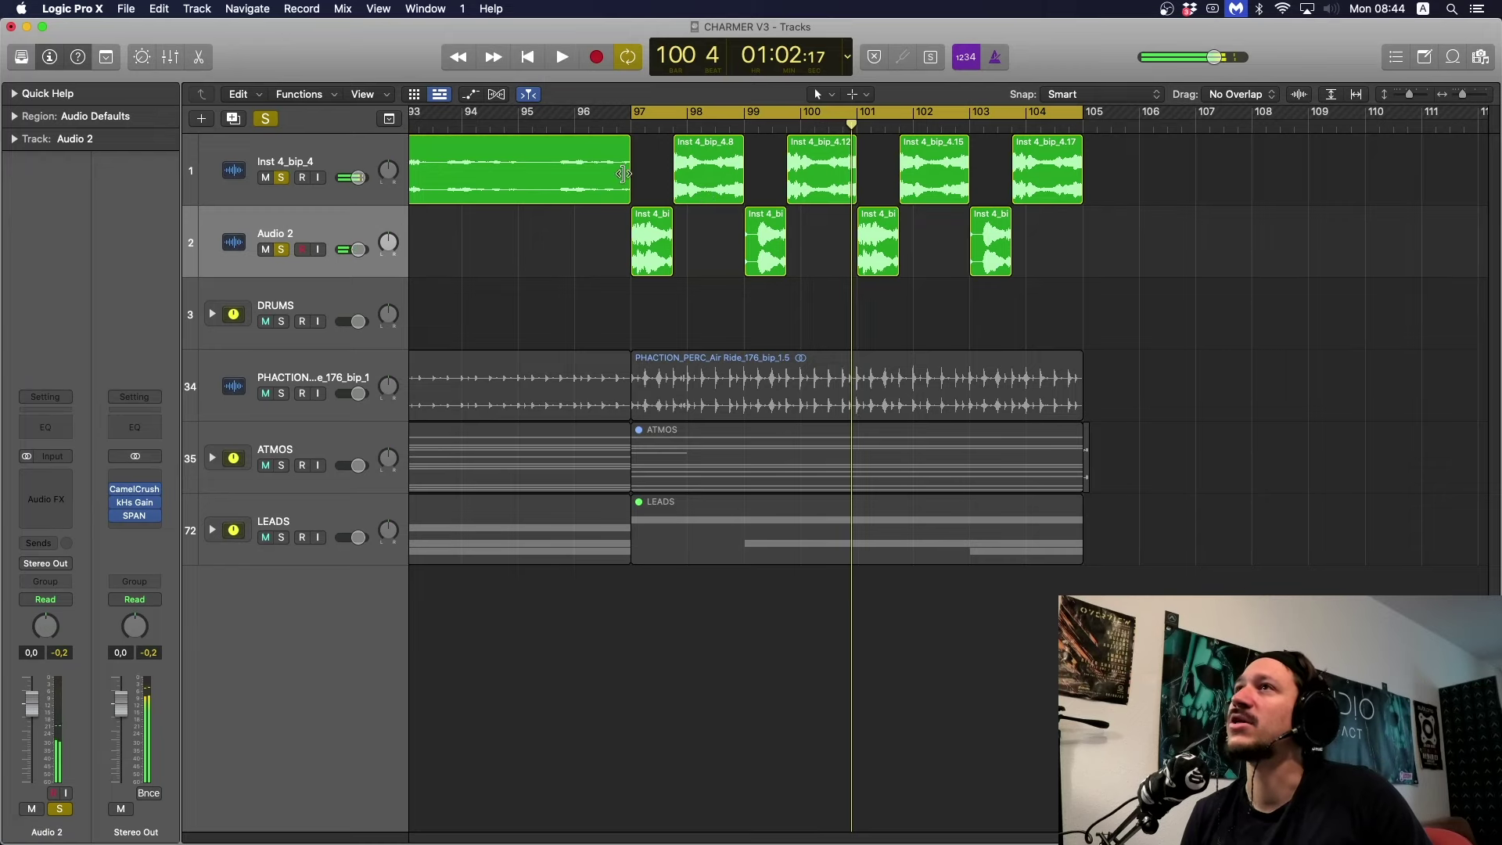
Shorten the cycle range to bars 97 to 100 and unsolo the Inst 4_bip_4 track, keeping only Audio 2 soloed.
{"action": "left_click_drag", "start_coordinate": [655, 166], "coordinate": [1086, 160]}
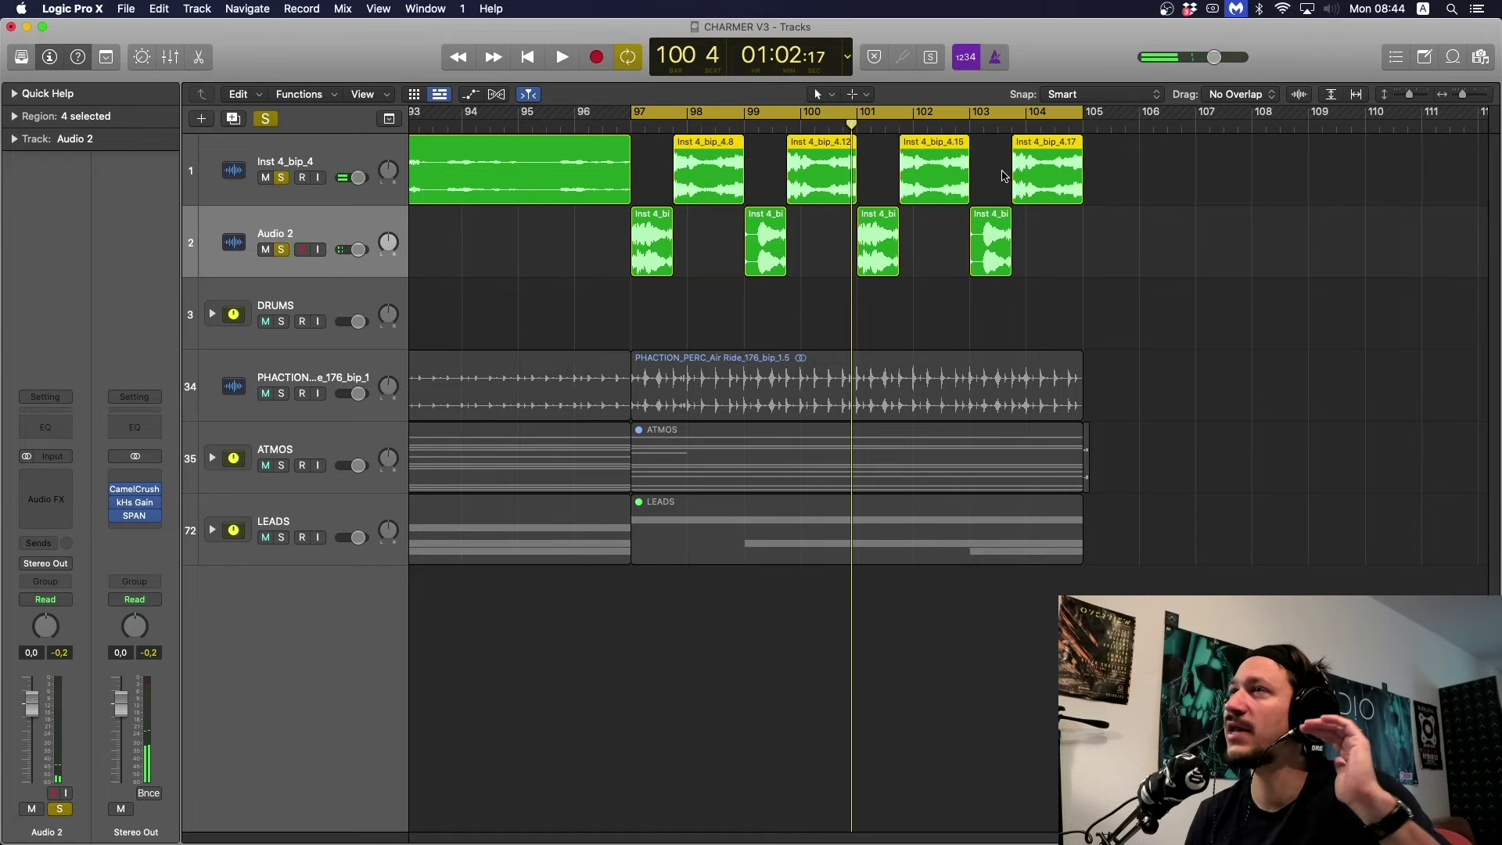
{"action": "left_click", "coordinate": [551, 258]}
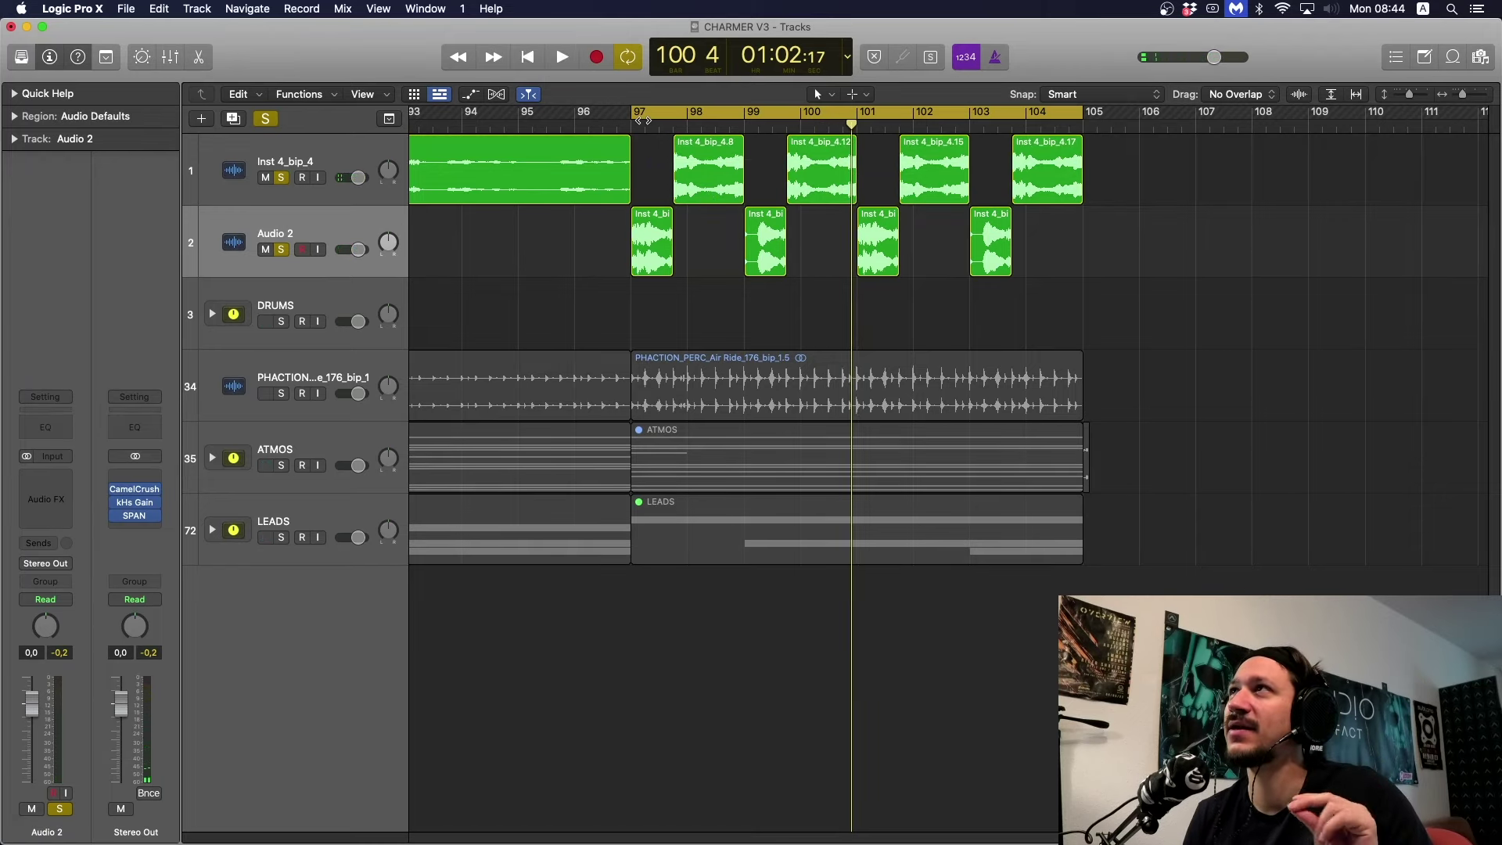
{"action": "left_click_drag", "start_coordinate": [635, 117], "coordinate": [787, 140]}
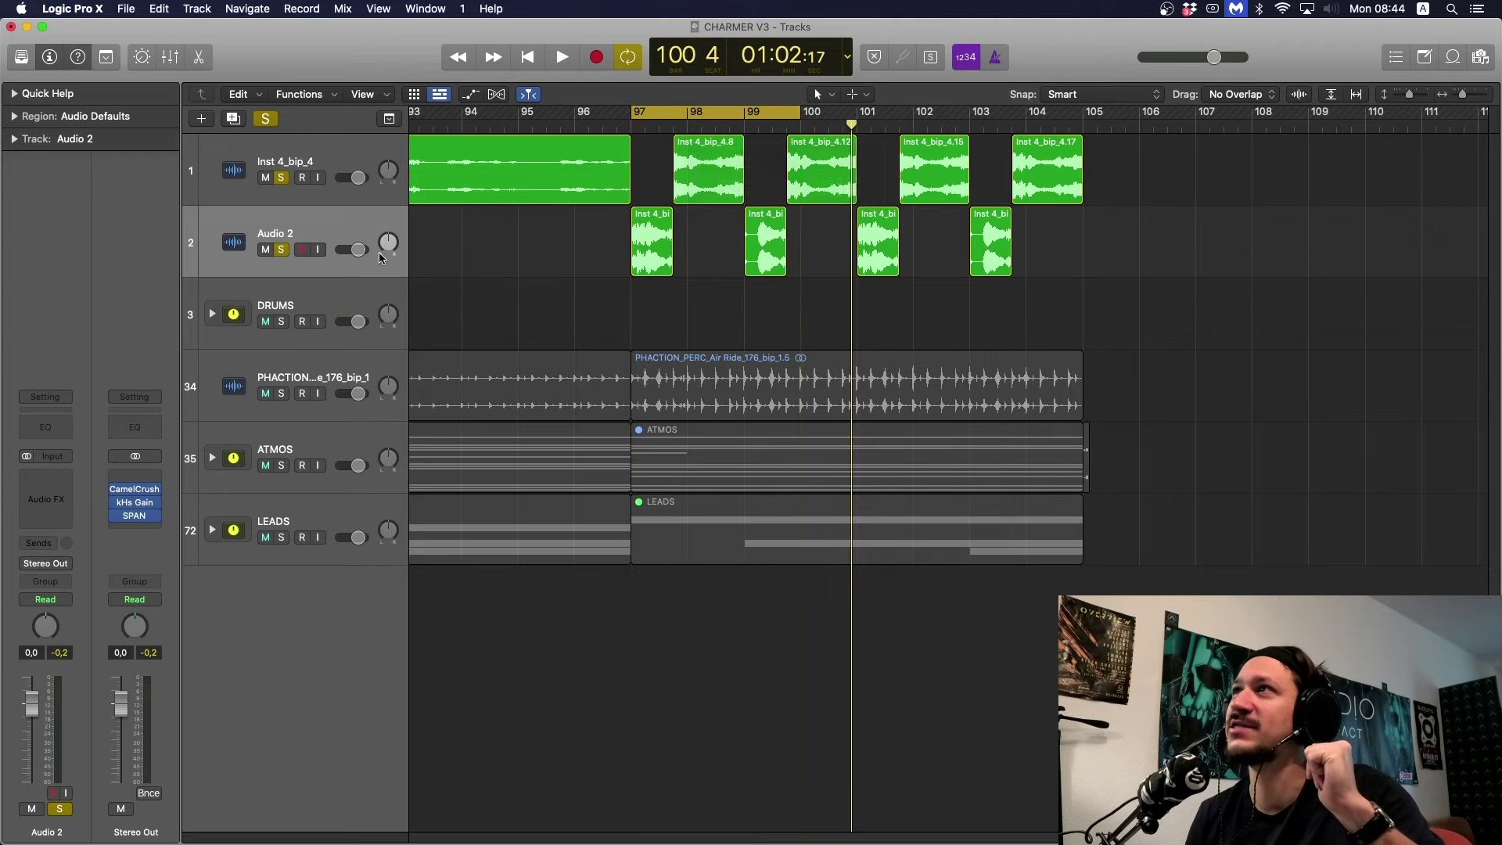
{"action": "left_click", "coordinate": [280, 178]}
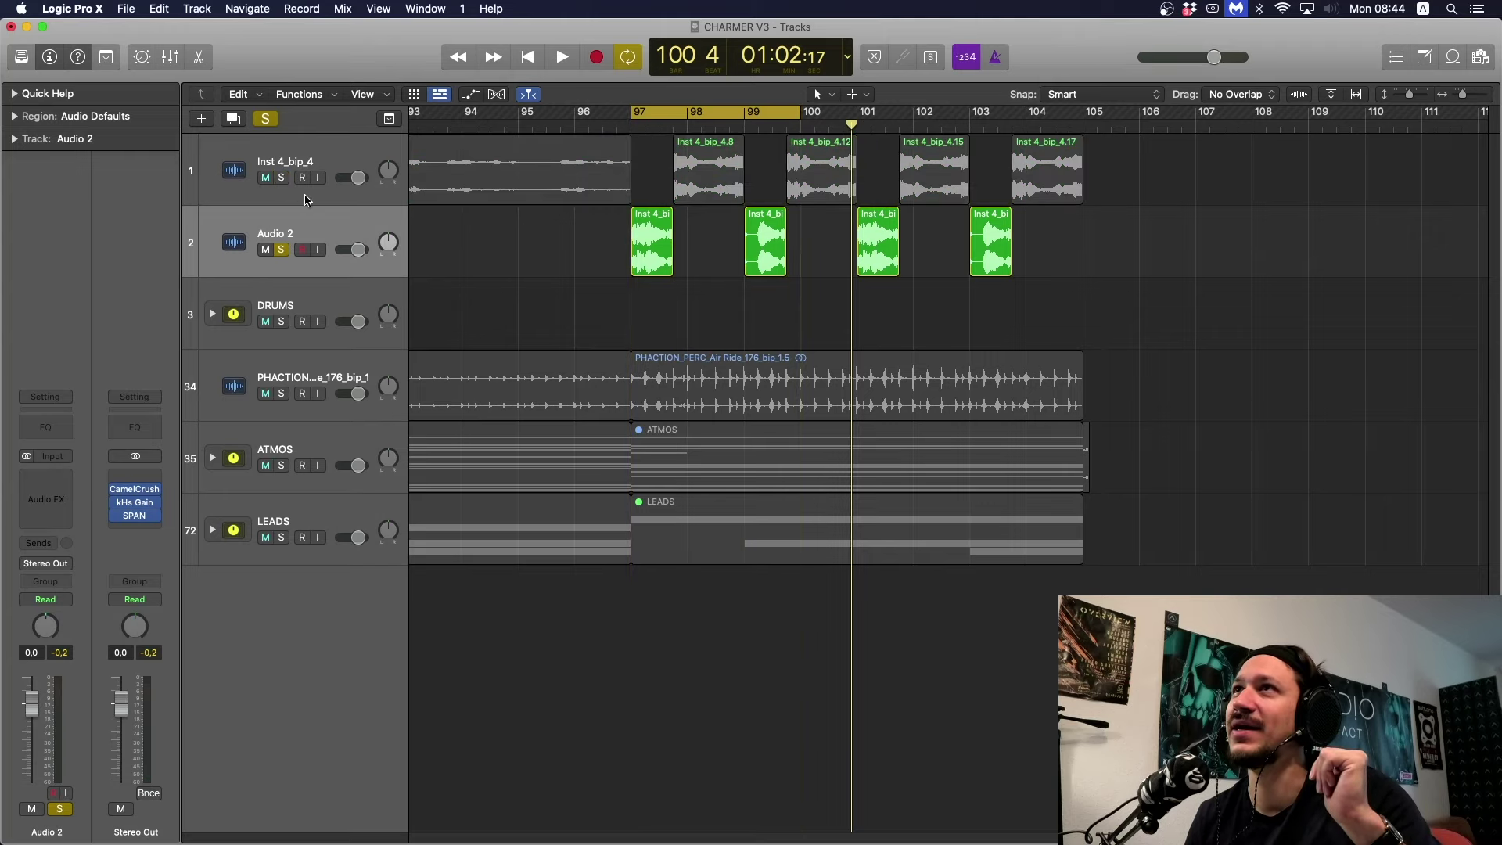
Rename the Audio 2 track to CALL and play back its slices over the bar 97 cycle range.
{"action": "left_click", "coordinate": [668, 116]}
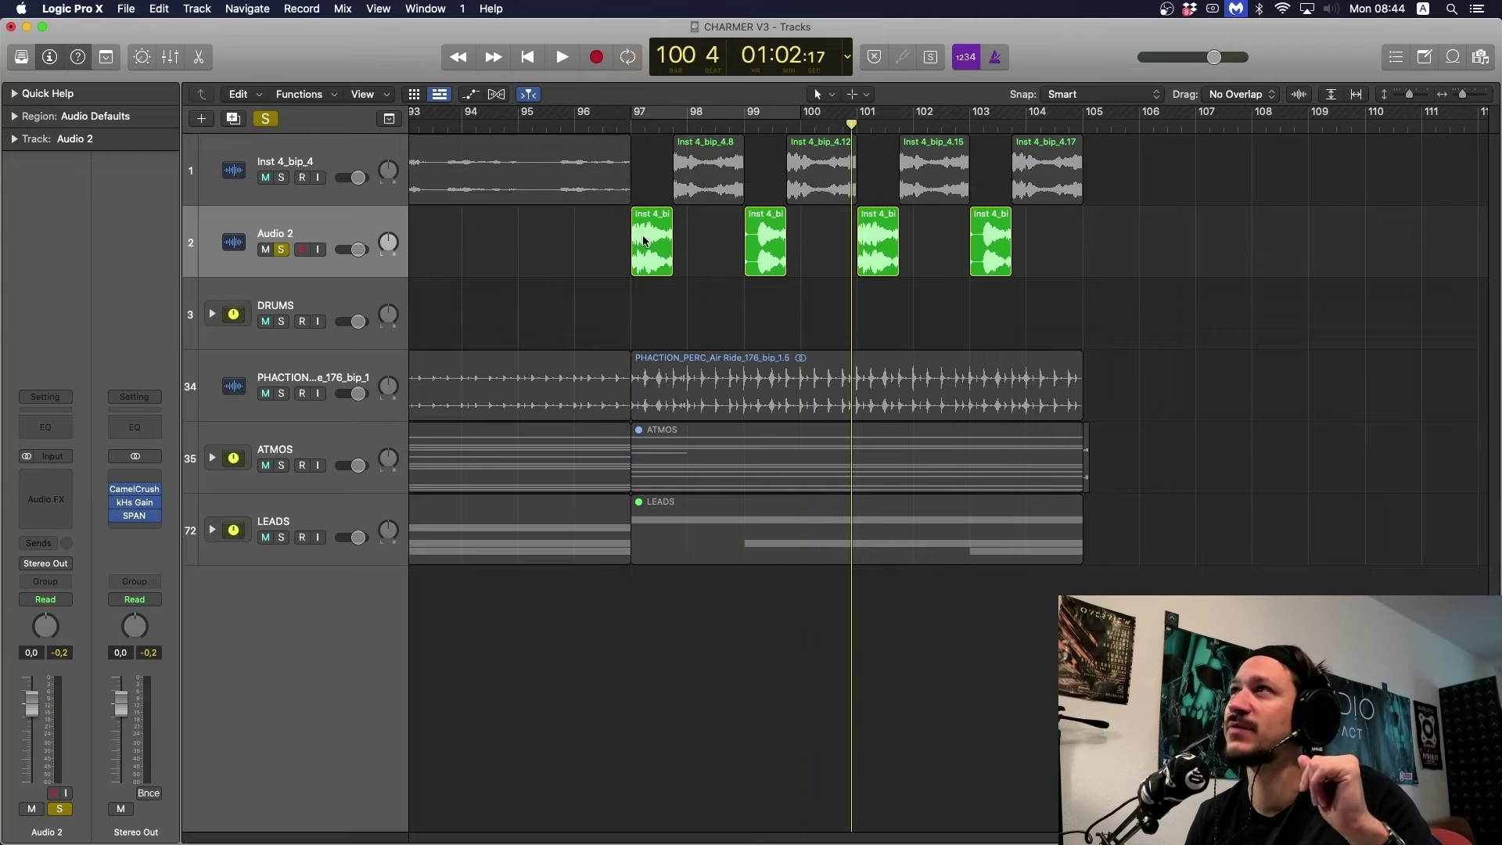
{"action": "double_click", "coordinate": [322, 230]}
{"action": "type", "text": "CA"}
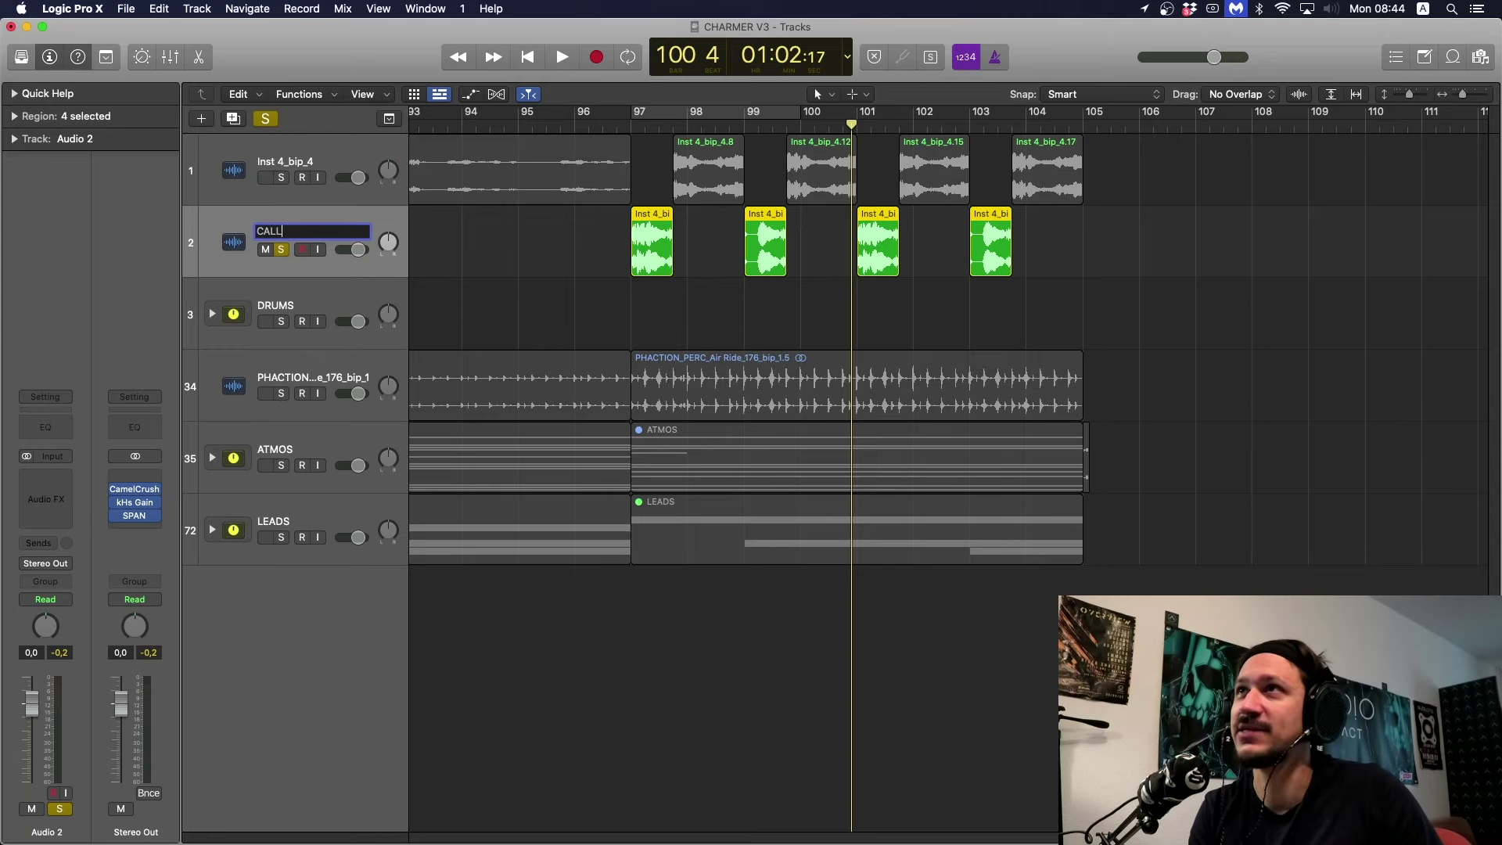
{"action": "type", "text": "LL"}
{"action": "key", "text": "Return"}
{"action": "left_click", "coordinate": [640, 117]}
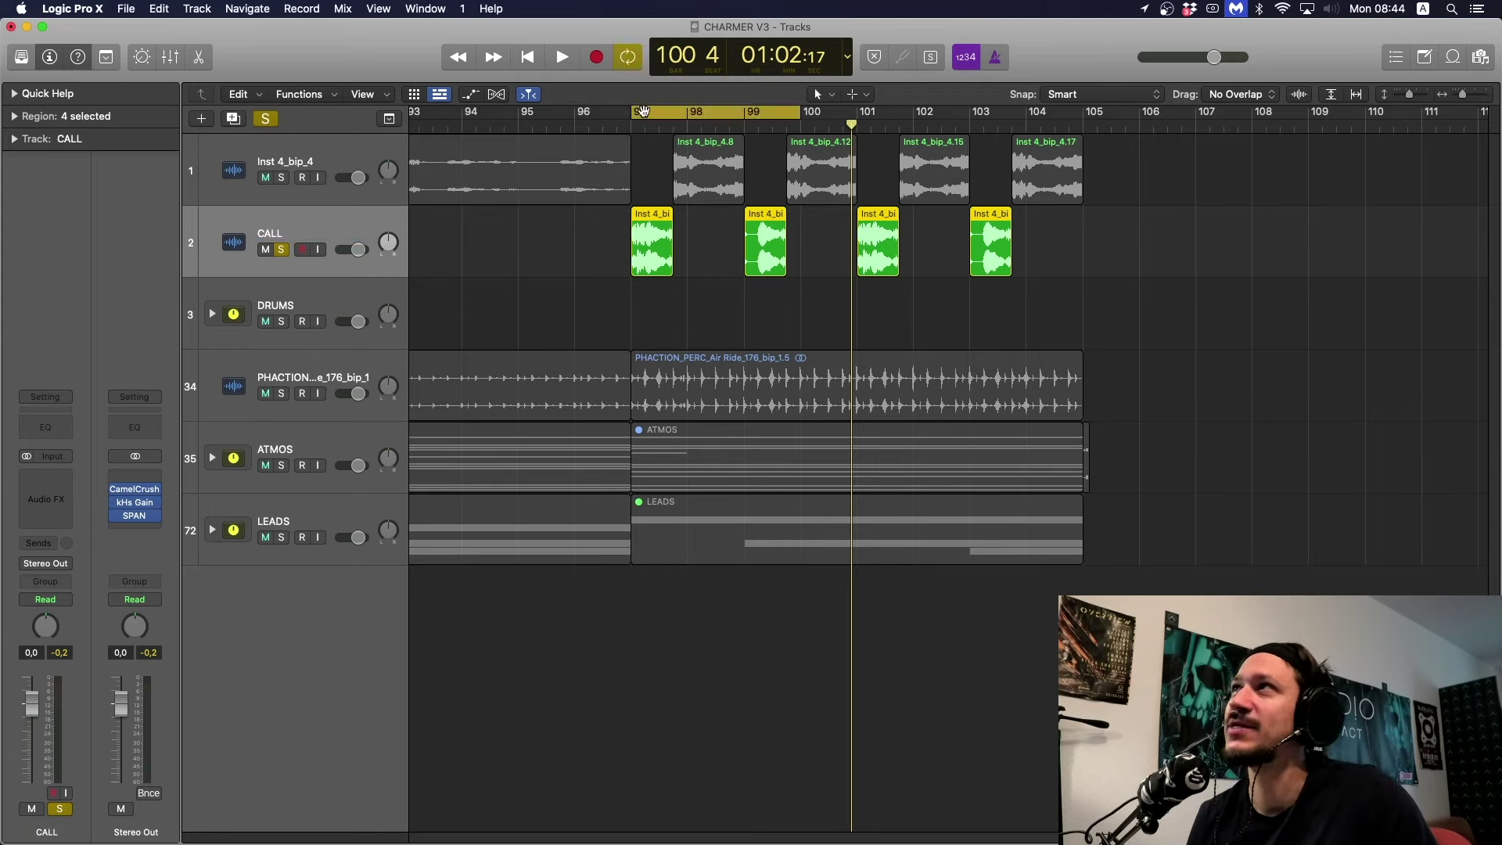
{"action": "key", "text": "space"}
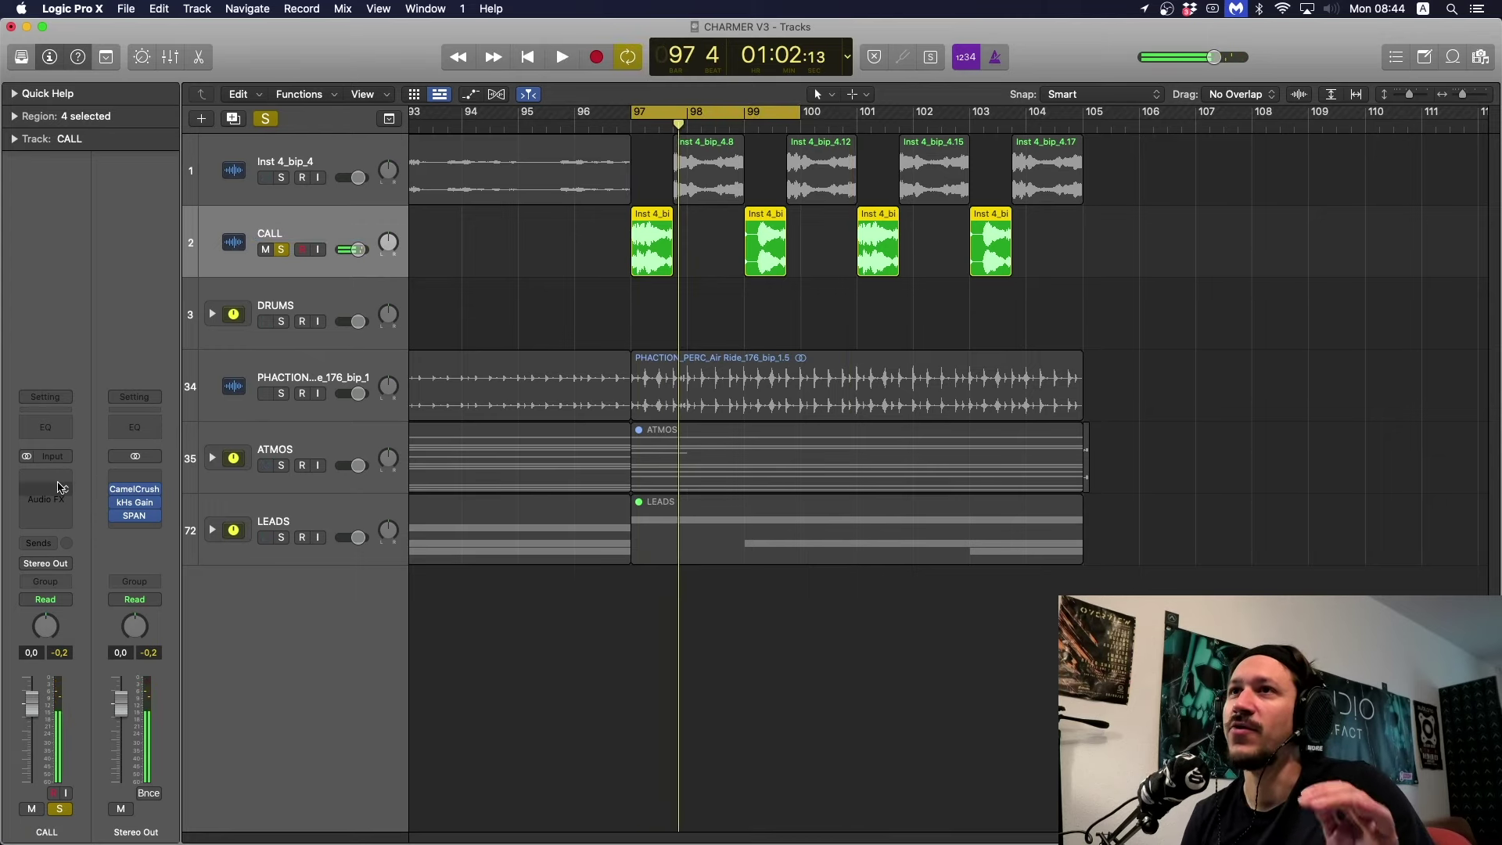
Insert the Soundtoys FilterFreak1 plug-in on the CALL track, lower its filter frequency, and uncover the track's regions behind the plug-in window.
{"action": "left_click", "coordinate": [45, 474]}
{"action": "mouse_move", "coordinate": [90, 770]}
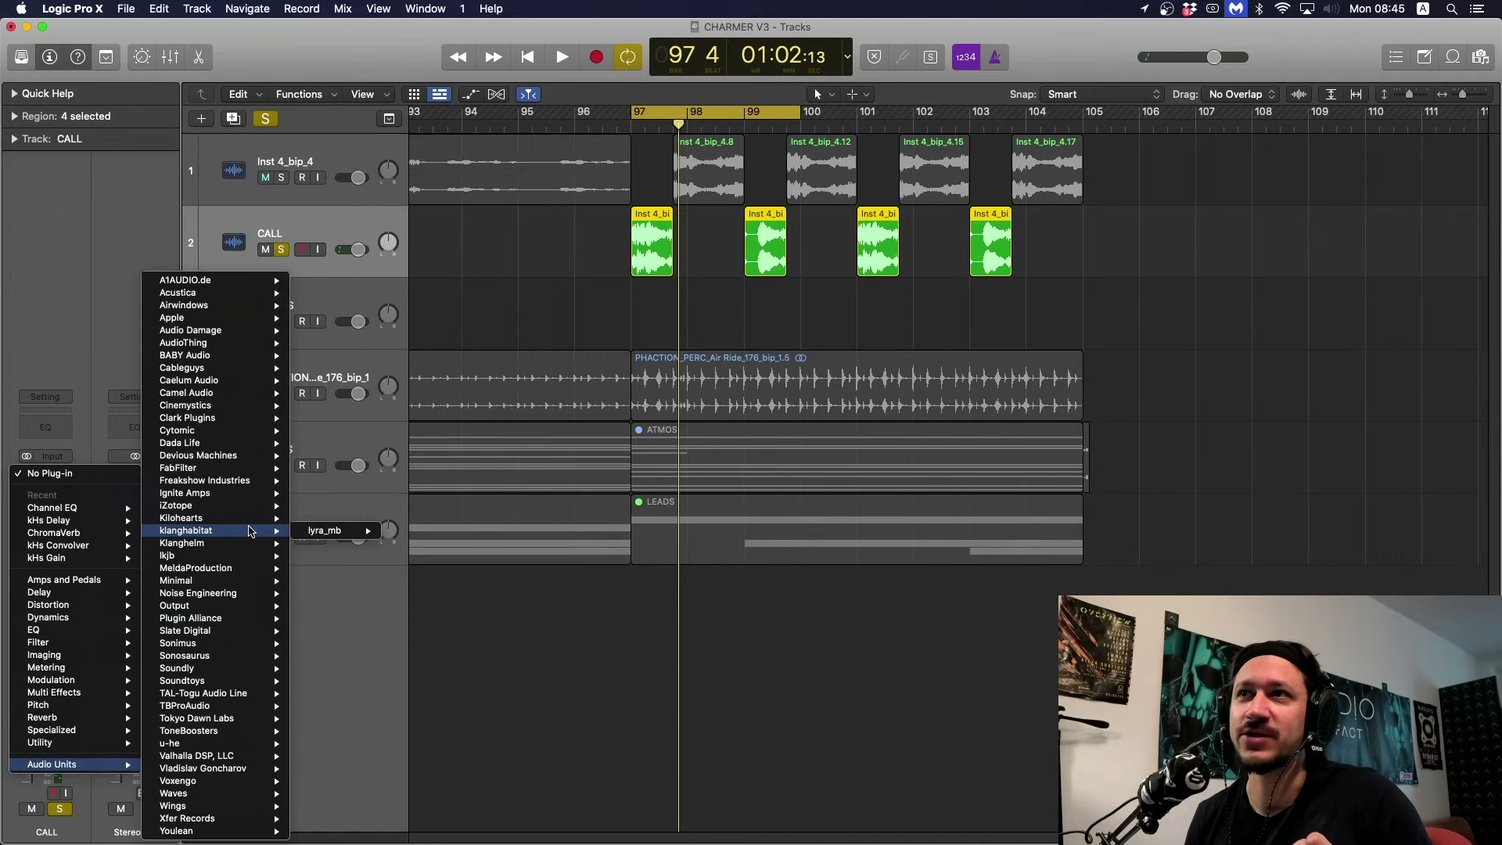
{"action": "mouse_move", "coordinate": [249, 514]}
{"action": "mouse_move", "coordinate": [273, 684]}
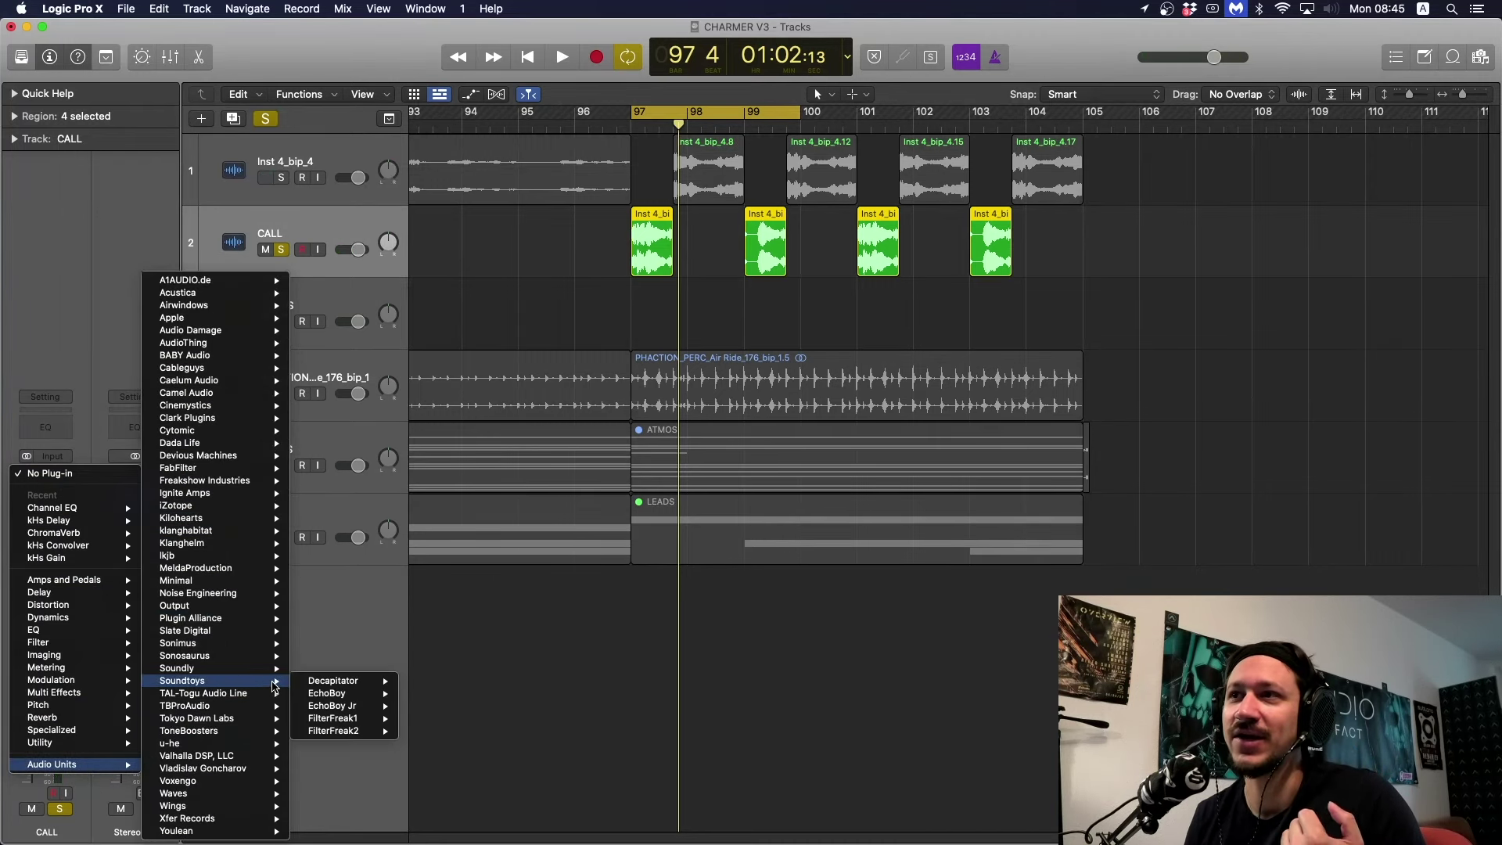
{"action": "mouse_move", "coordinate": [351, 723]}
{"action": "left_click", "coordinate": [435, 727]}
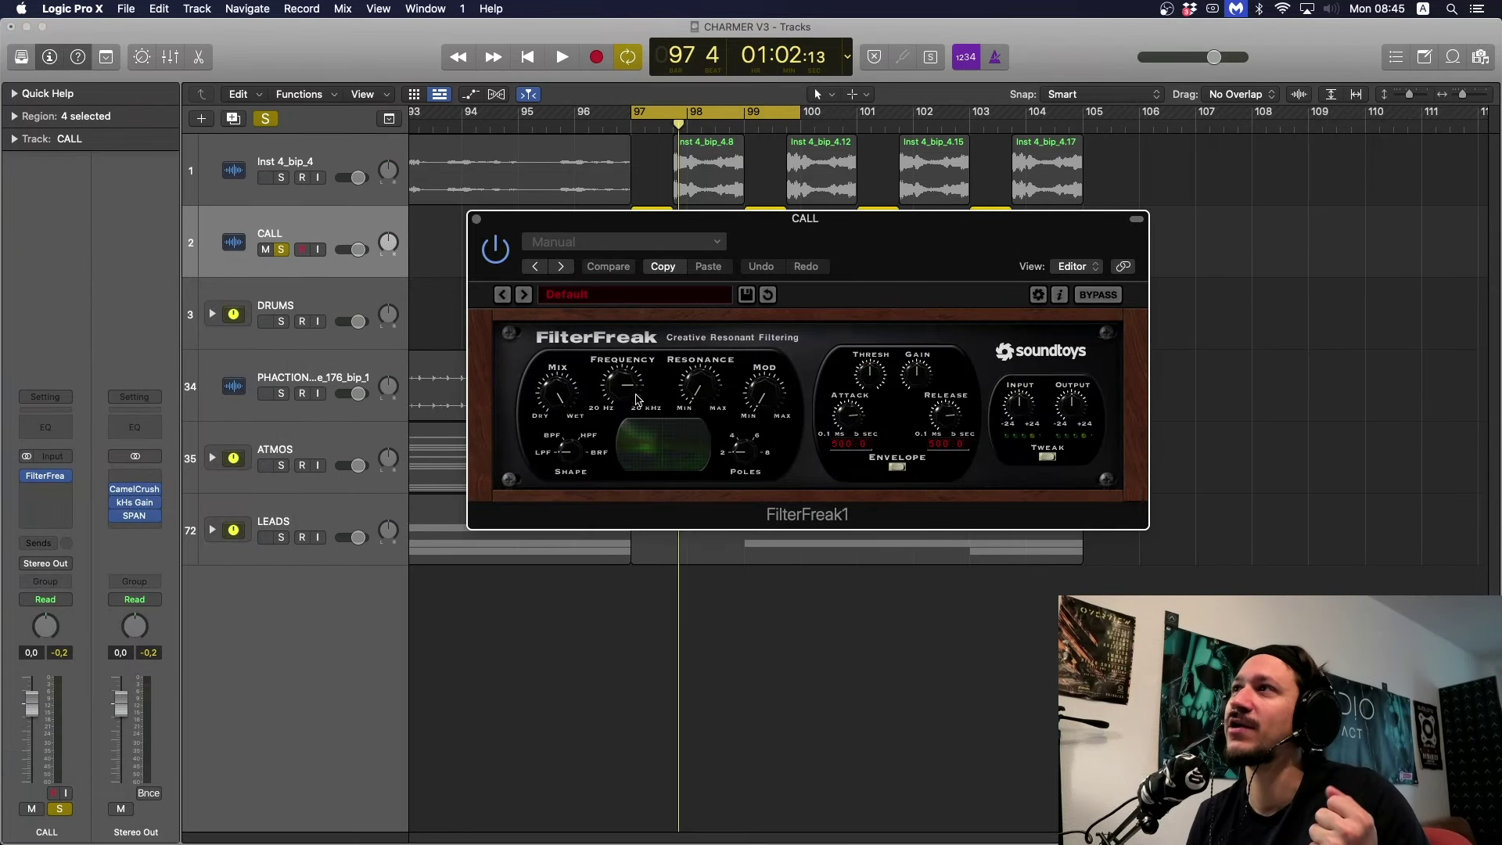
{"action": "left_click_drag", "start_coordinate": [636, 400], "coordinate": [632, 408]}
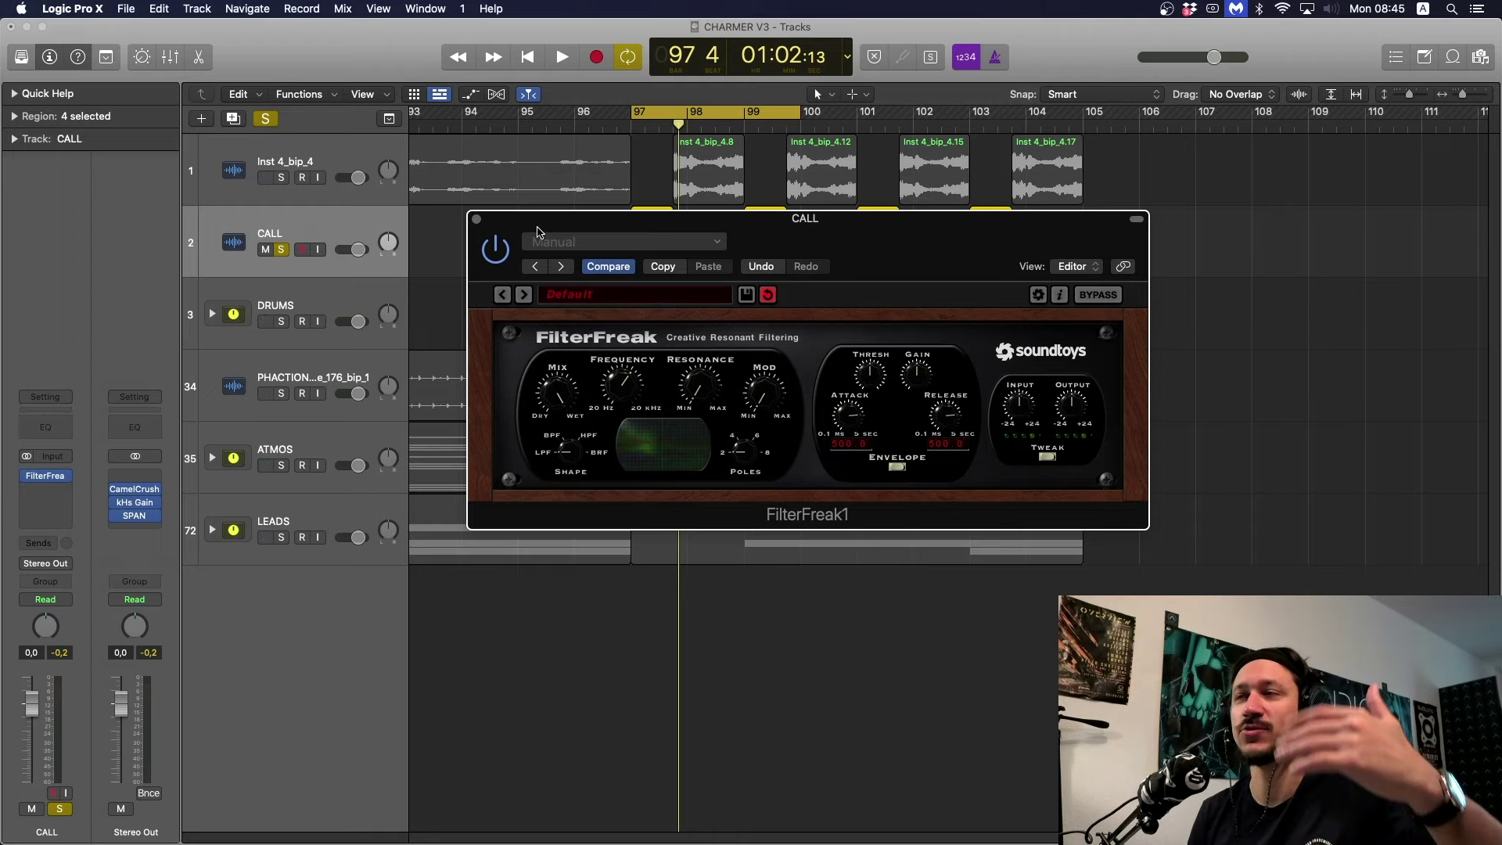
{"action": "left_click_drag", "start_coordinate": [554, 228], "coordinate": [549, 268]}
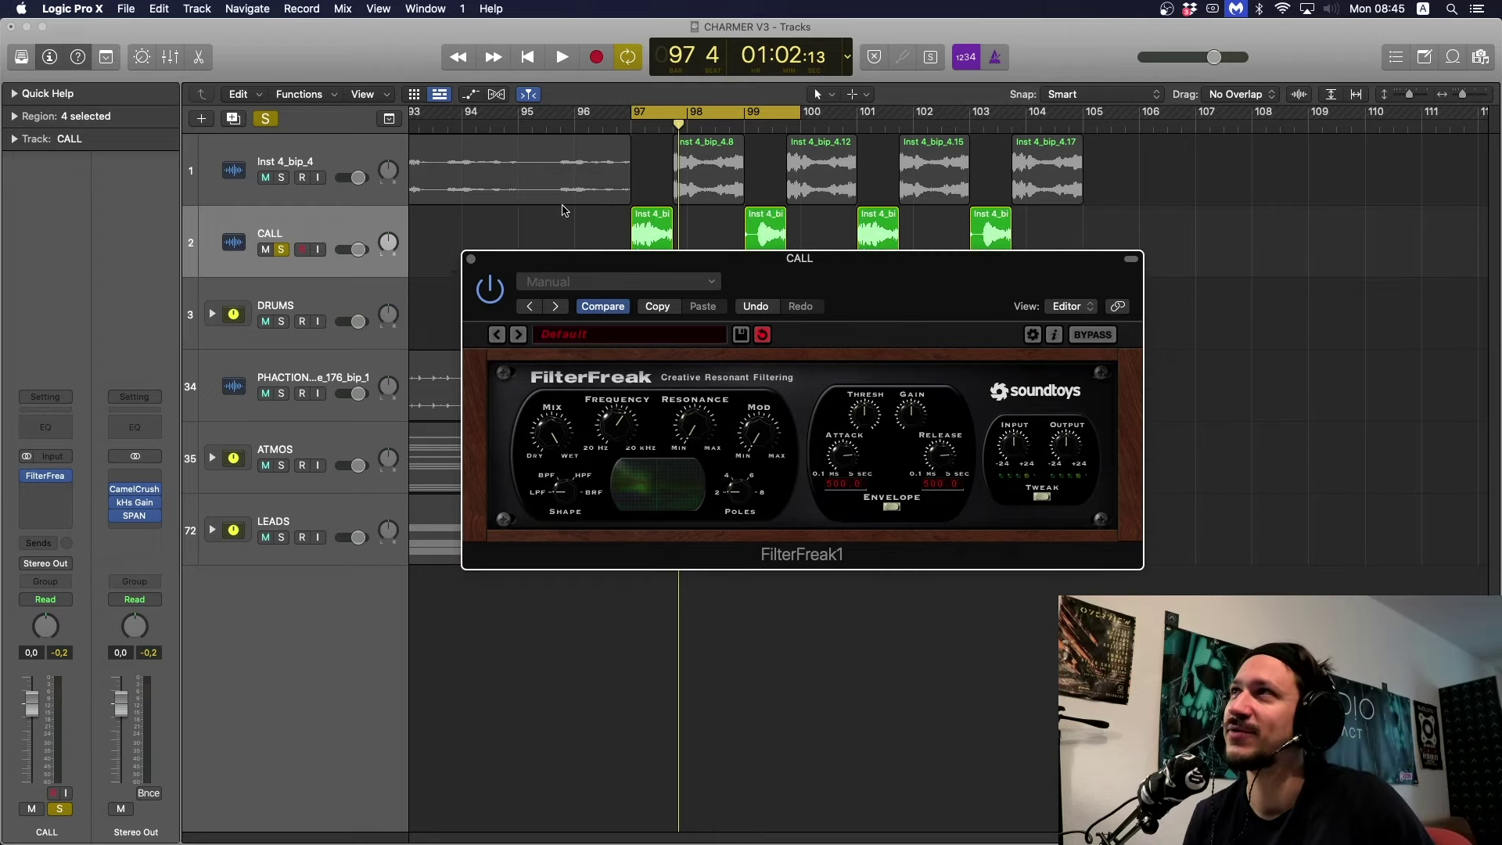
Adjust the filter's frequency and Mod amount during playback, and switch the FilterFreak1 modulation mode to Rhythm.
{"action": "key", "text": "space"}
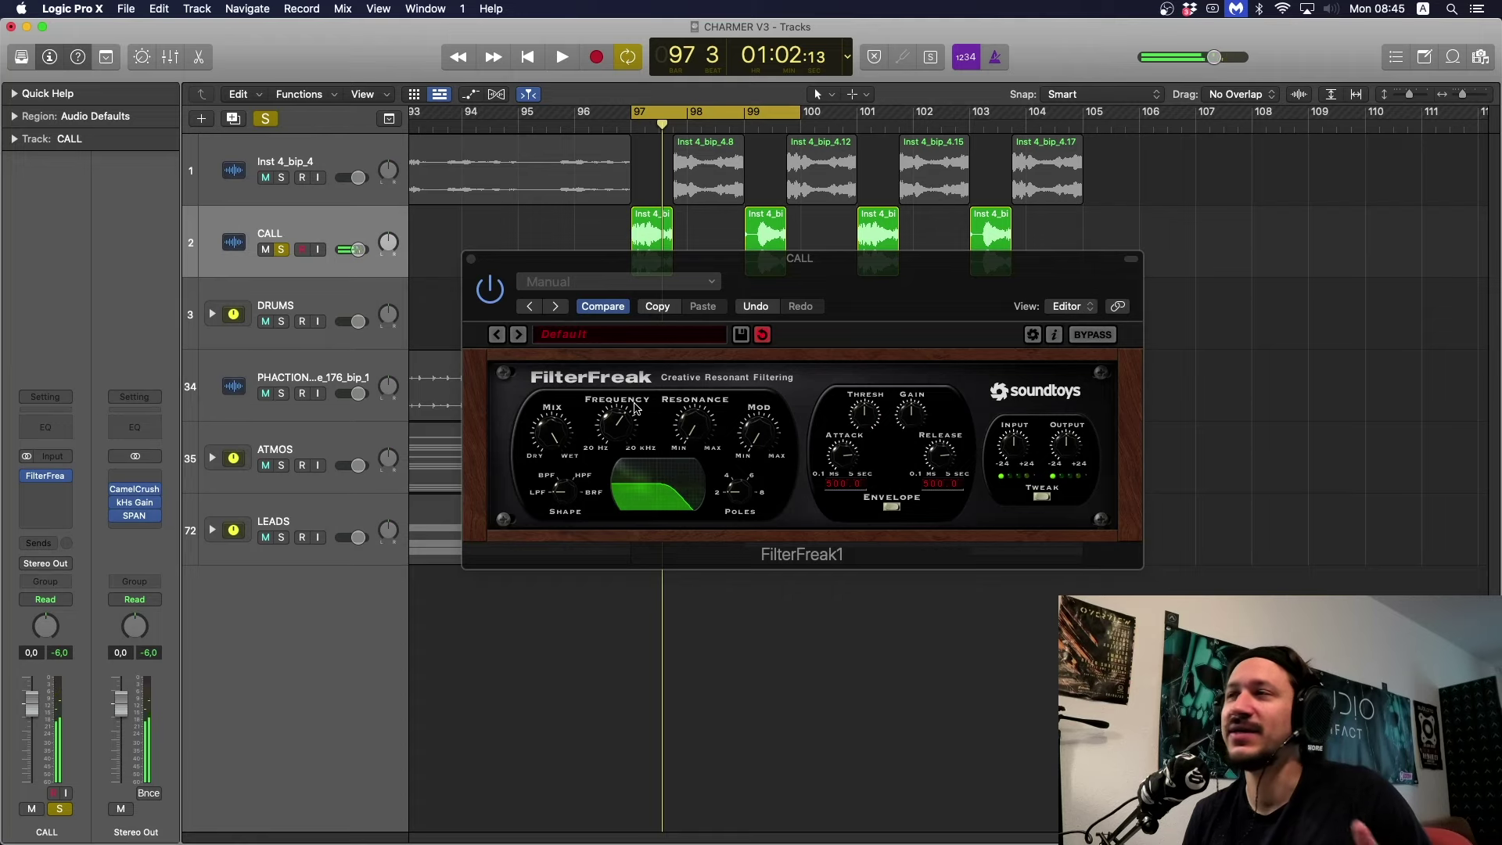
{"action": "left_click", "coordinate": [628, 441]}
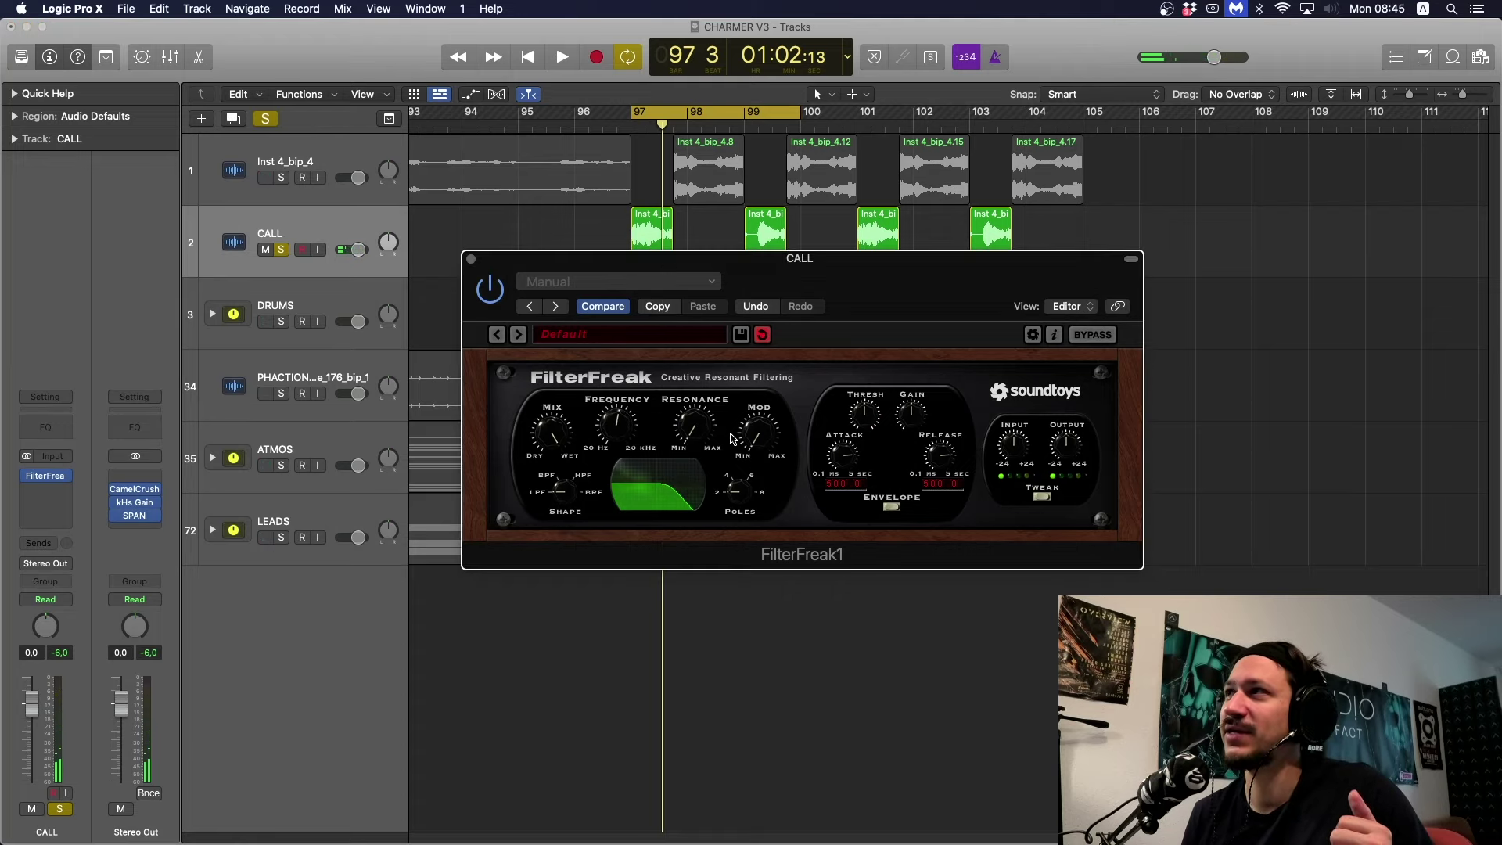
{"action": "left_click", "coordinate": [897, 507]}
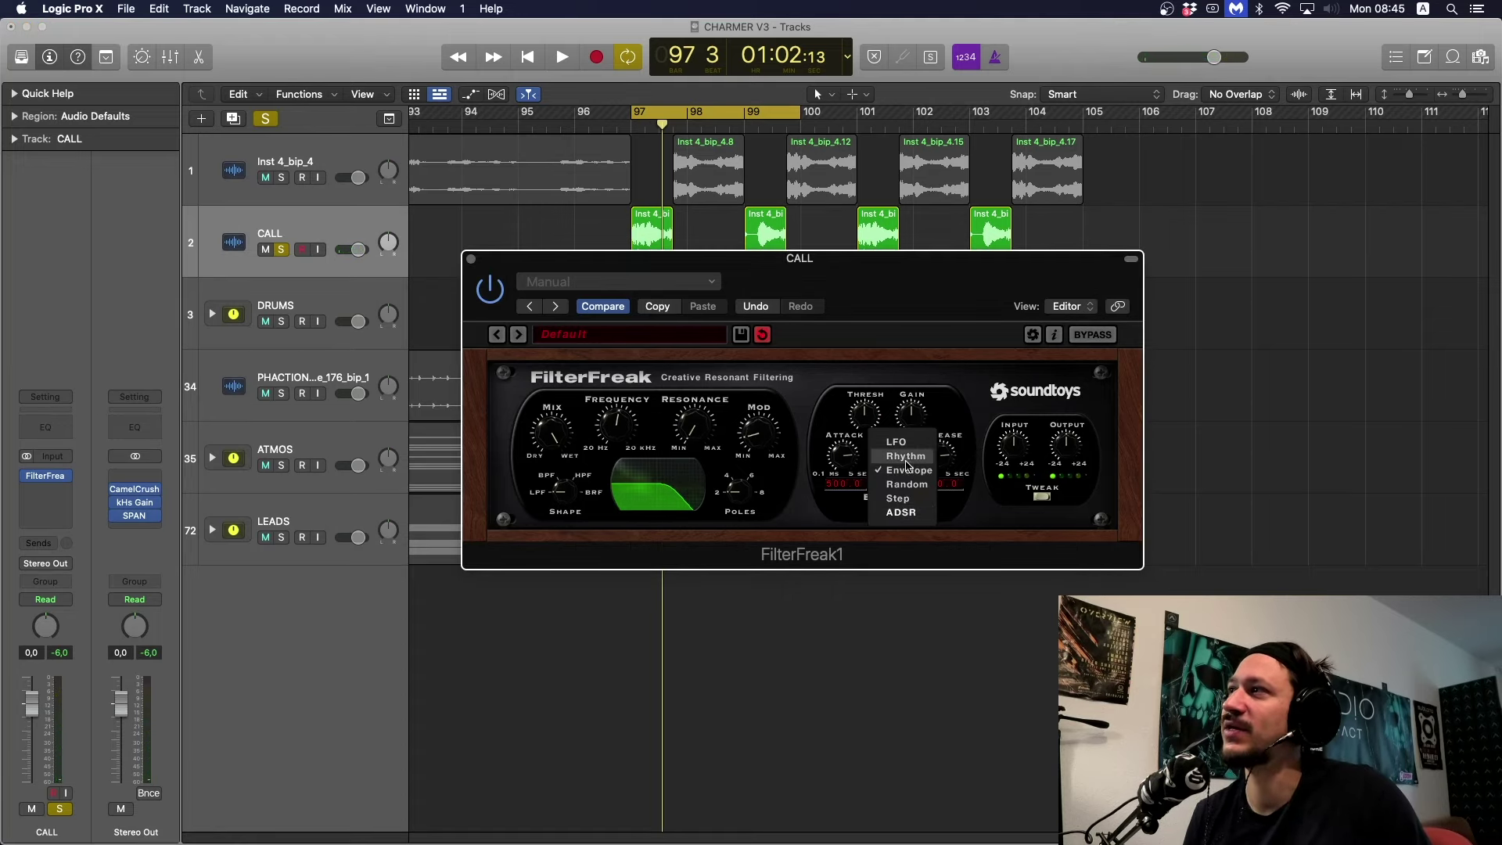
{"action": "left_click", "coordinate": [908, 460]}
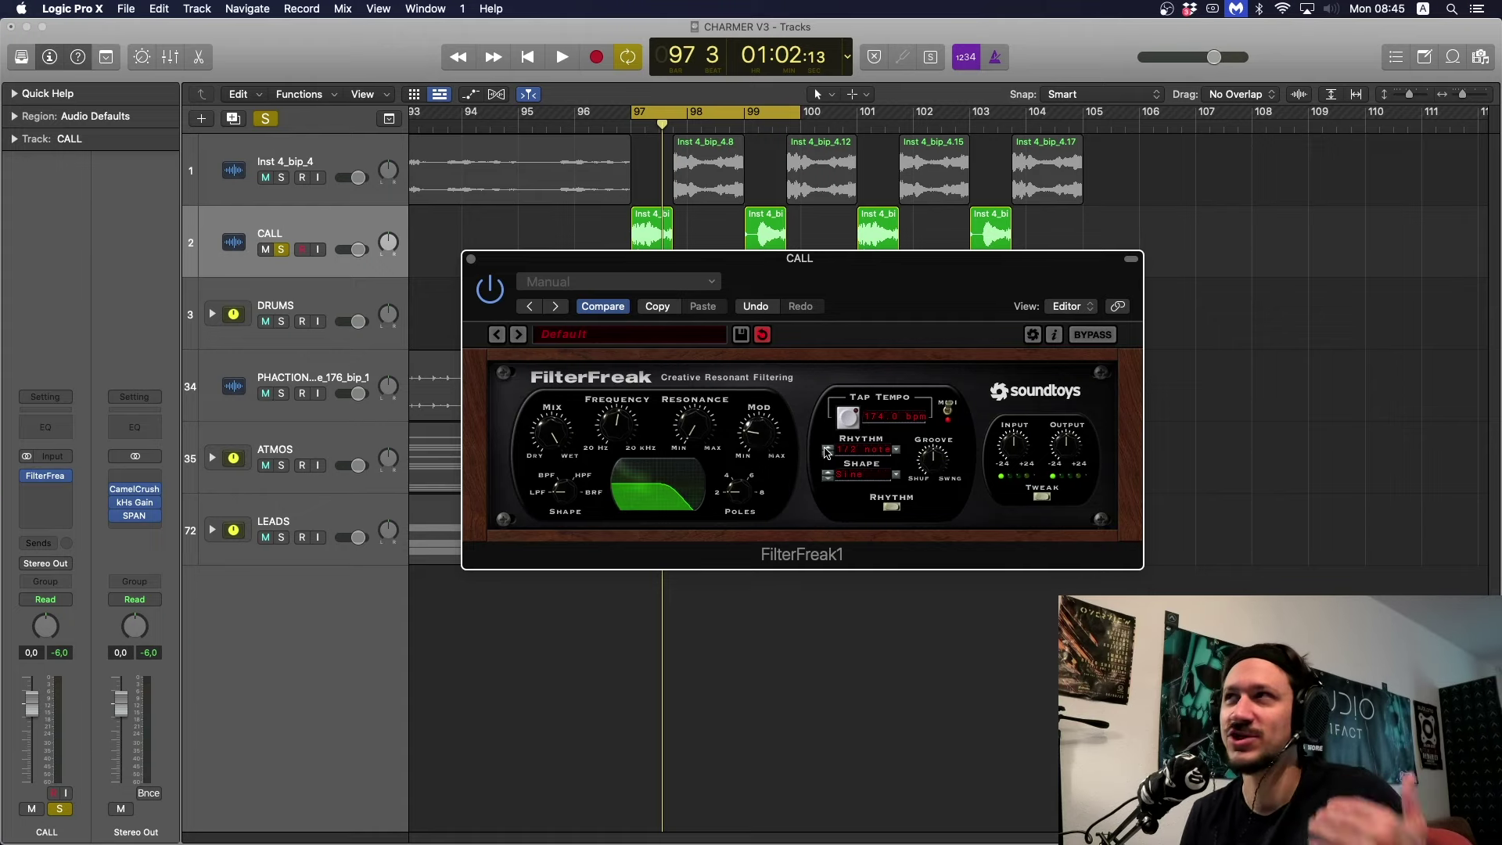
Increase the Mod amount and lengthen the modulation's Rhythm rate to 4 bars while auditioning the CALL track.
{"action": "key", "text": "space"}
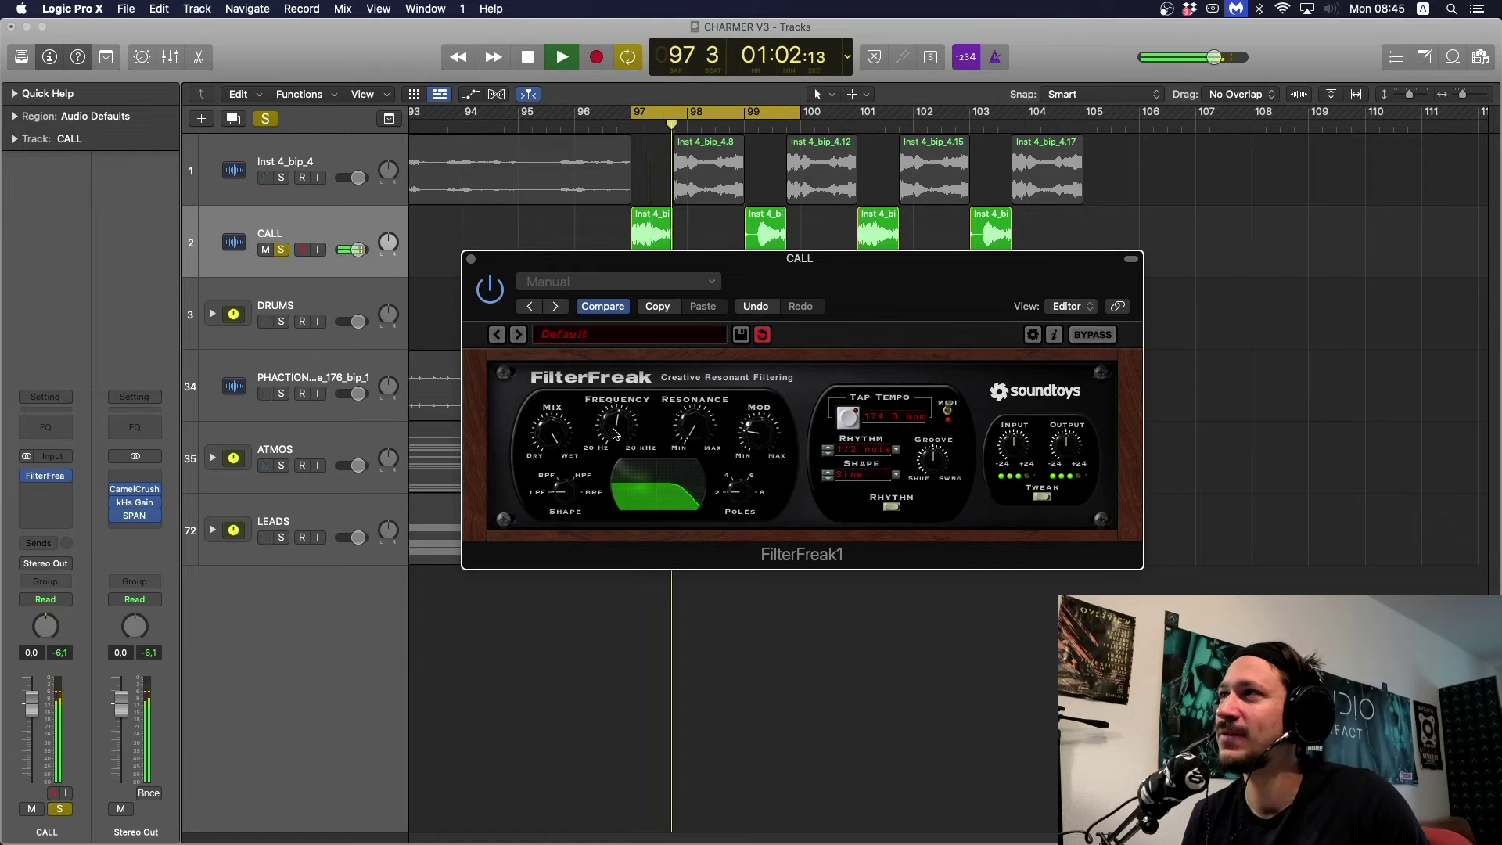
{"action": "left_click_drag", "start_coordinate": [753, 432], "coordinate": [811, 435]}
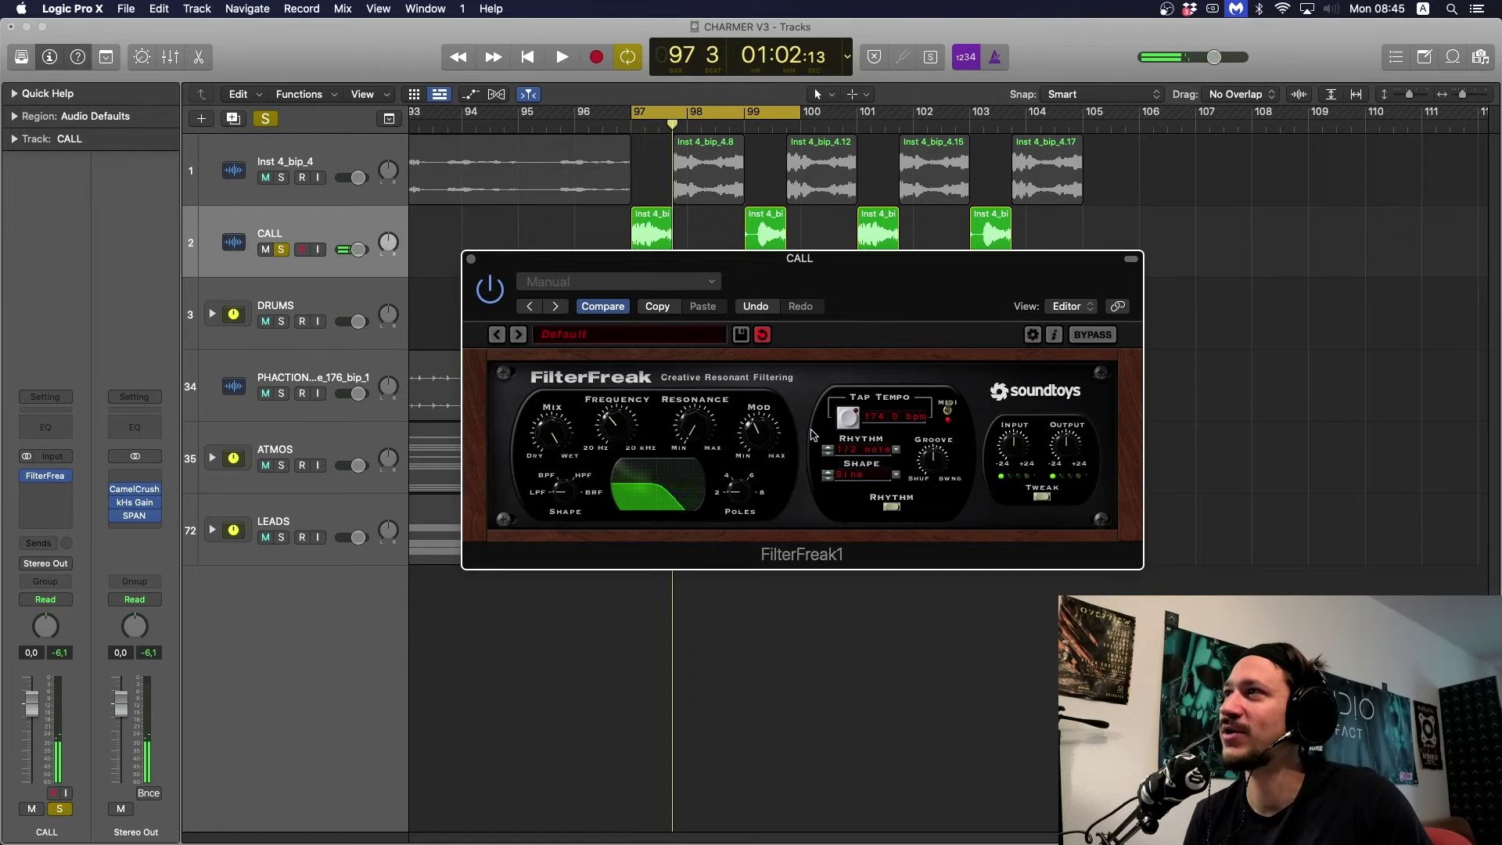
{"action": "left_click", "coordinate": [827, 448]}
{"action": "key", "text": "space"}
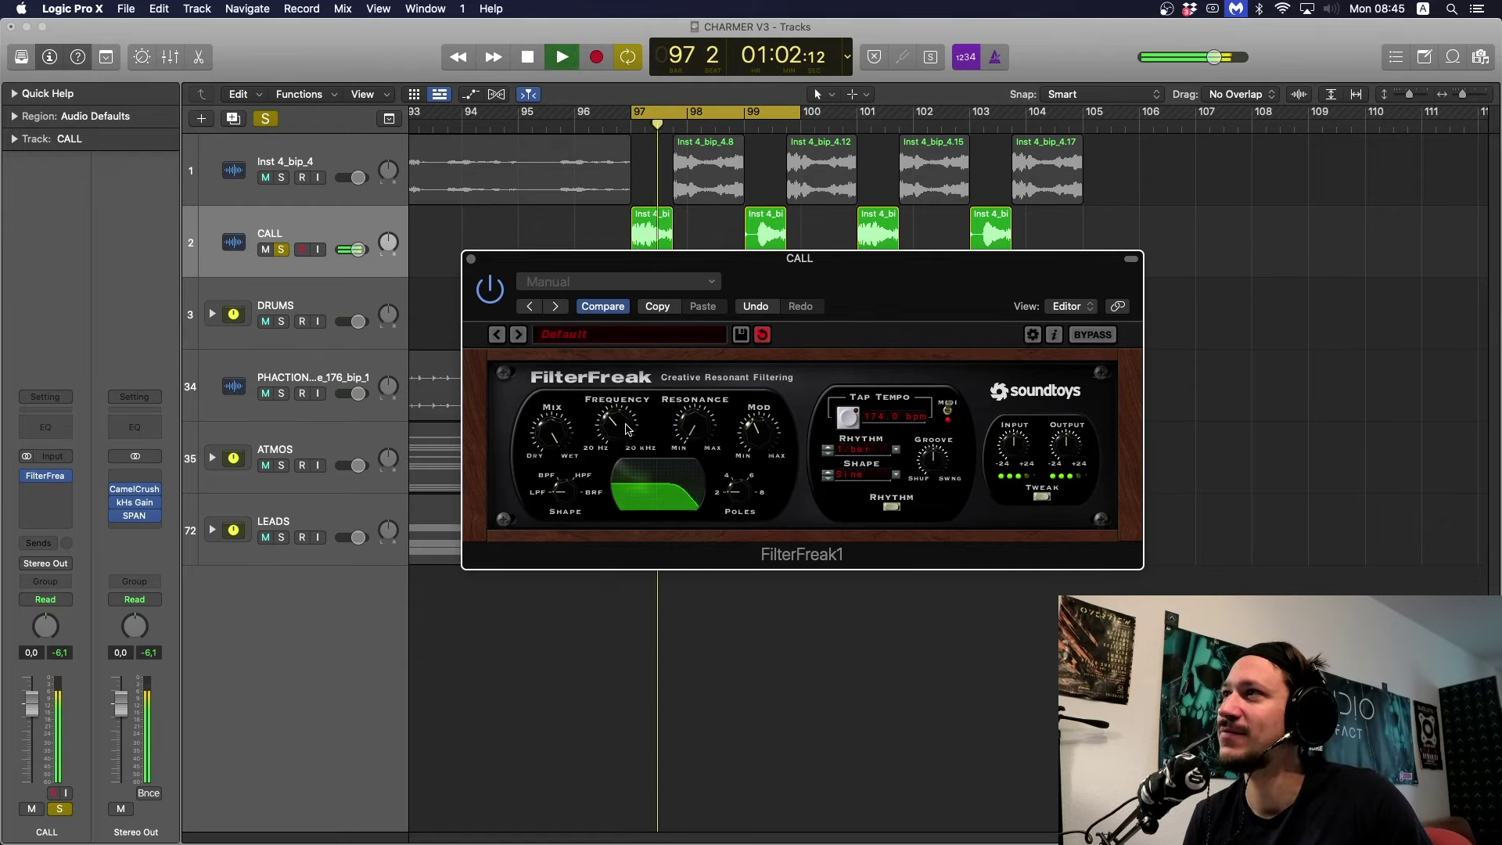
{"action": "key", "text": "space"}
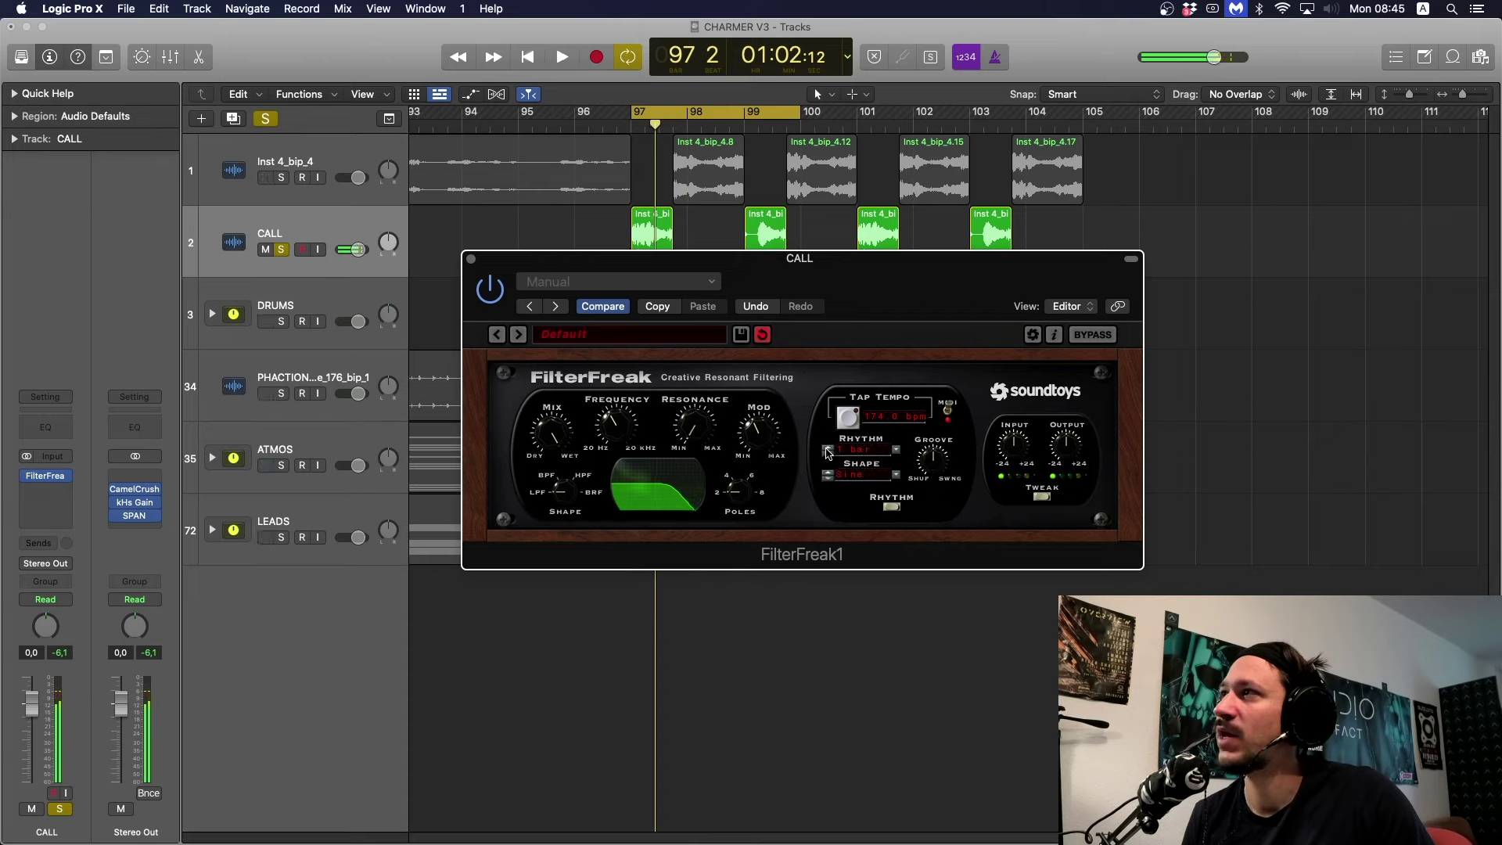
{"action": "left_click", "coordinate": [828, 450]}
{"action": "key", "text": "space"}
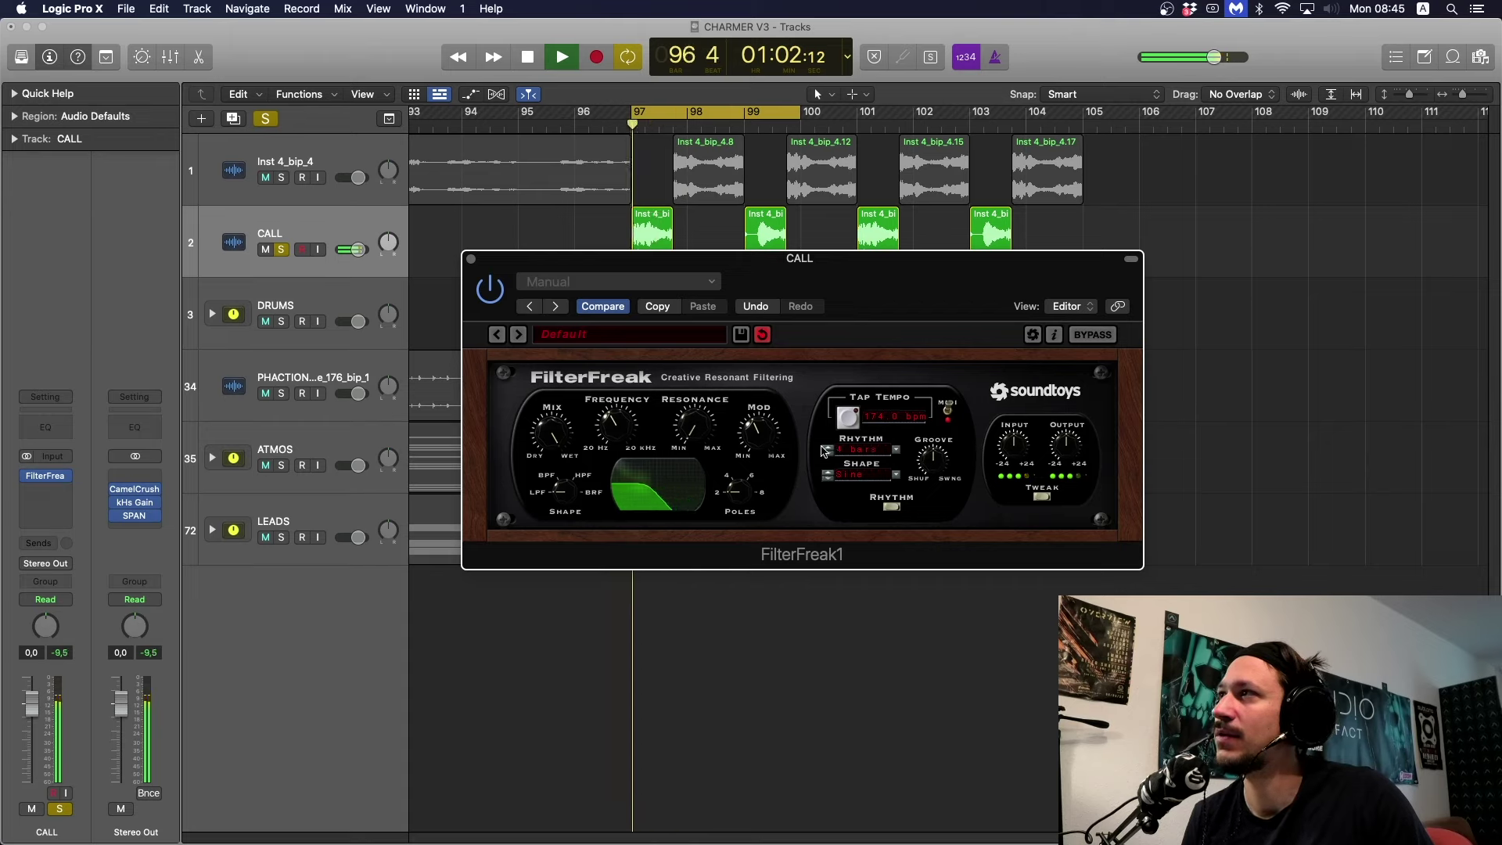
Fine-tune the filter's Frequency and Mod amounts by ear during repeated playback, and close the FilterFreak1 window.
{"action": "key", "text": "space"}
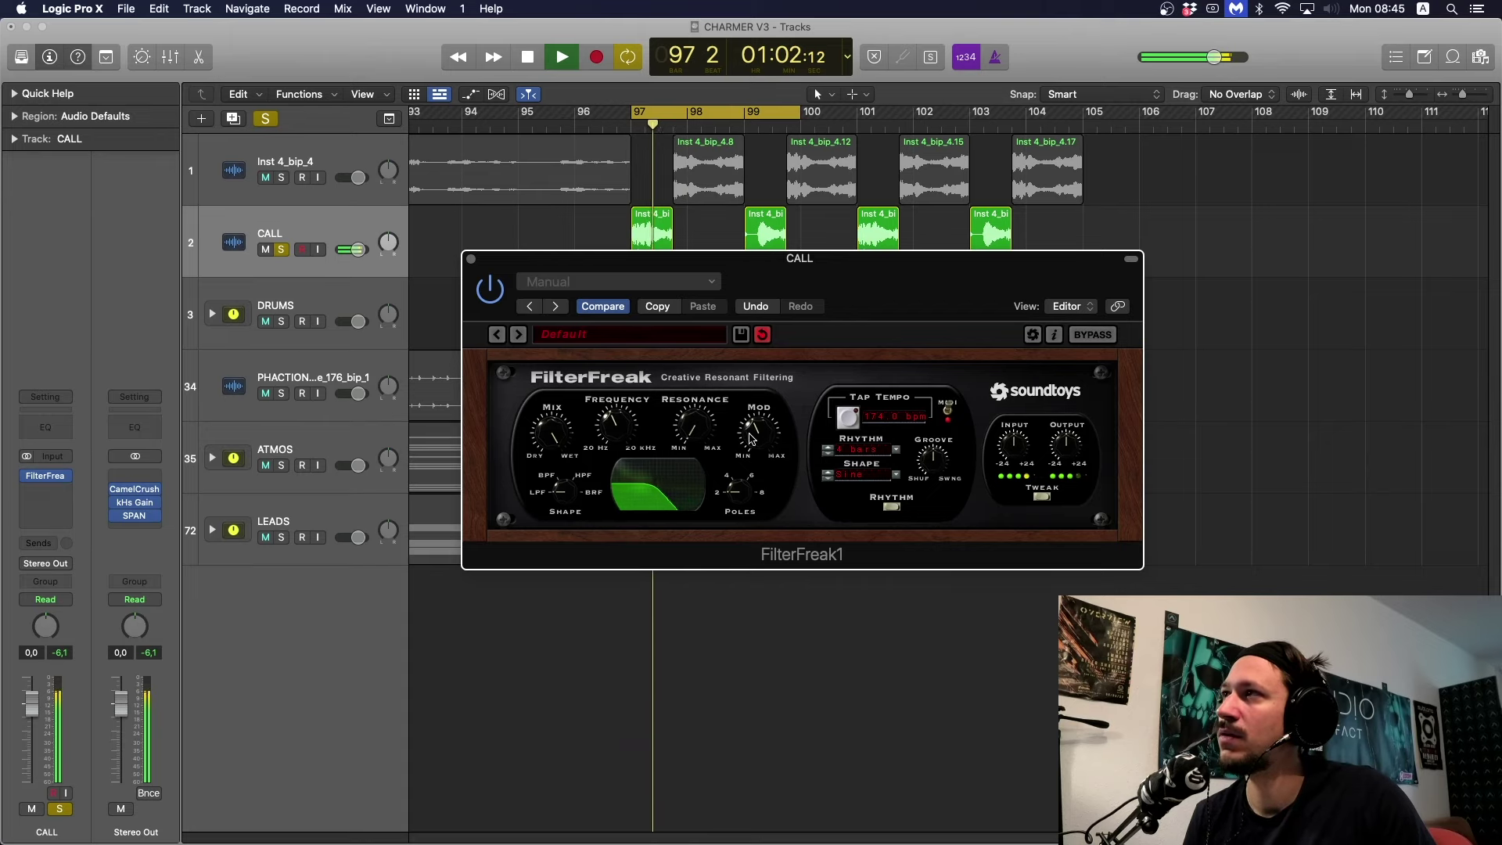
{"action": "key", "text": "space"}
{"action": "key", "text": "space"}
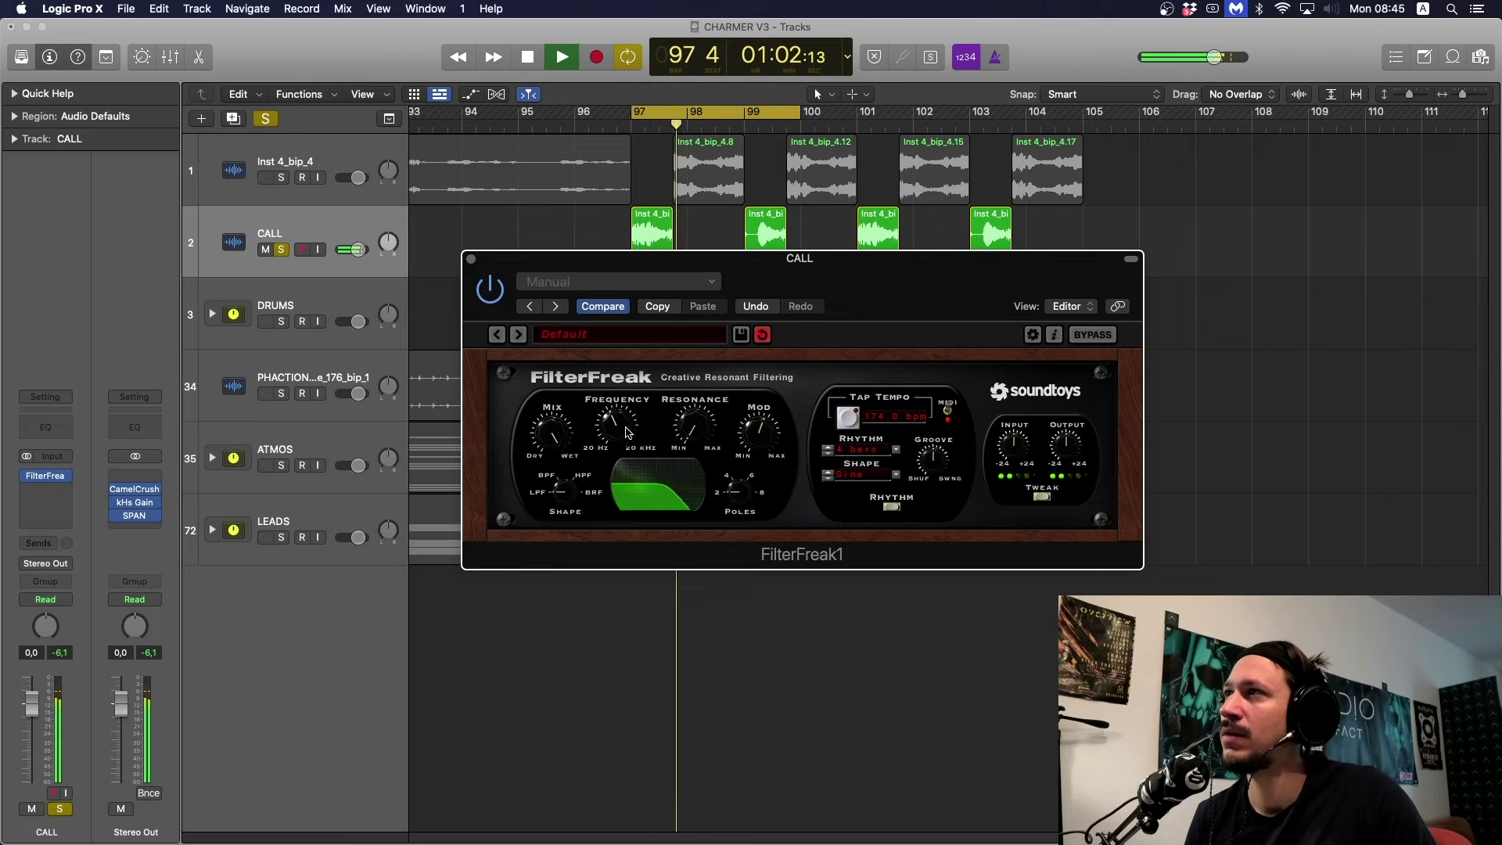
{"action": "key", "text": "space"}
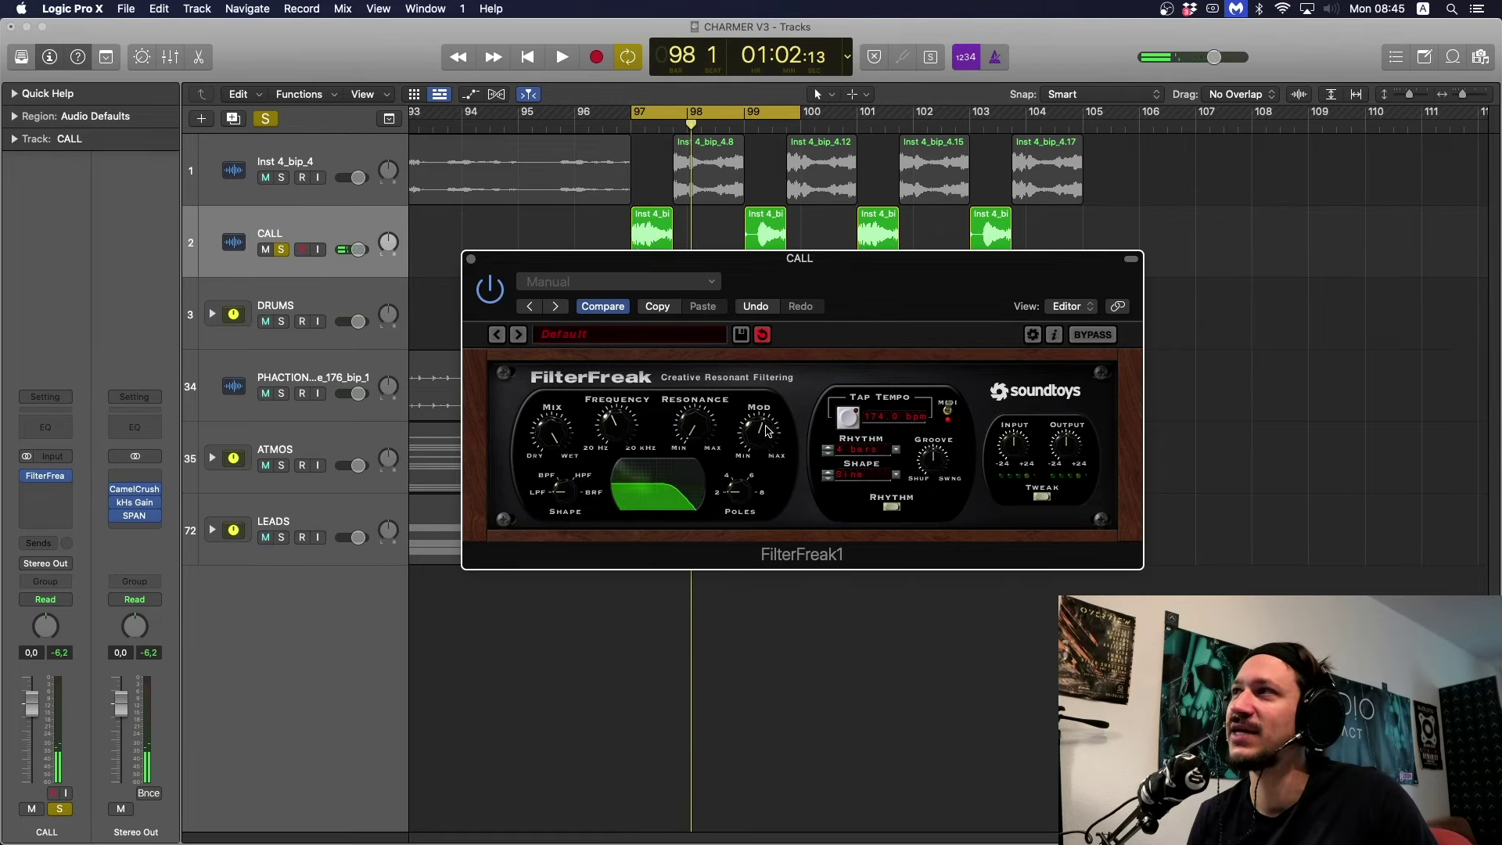
{"action": "key", "text": "space"}
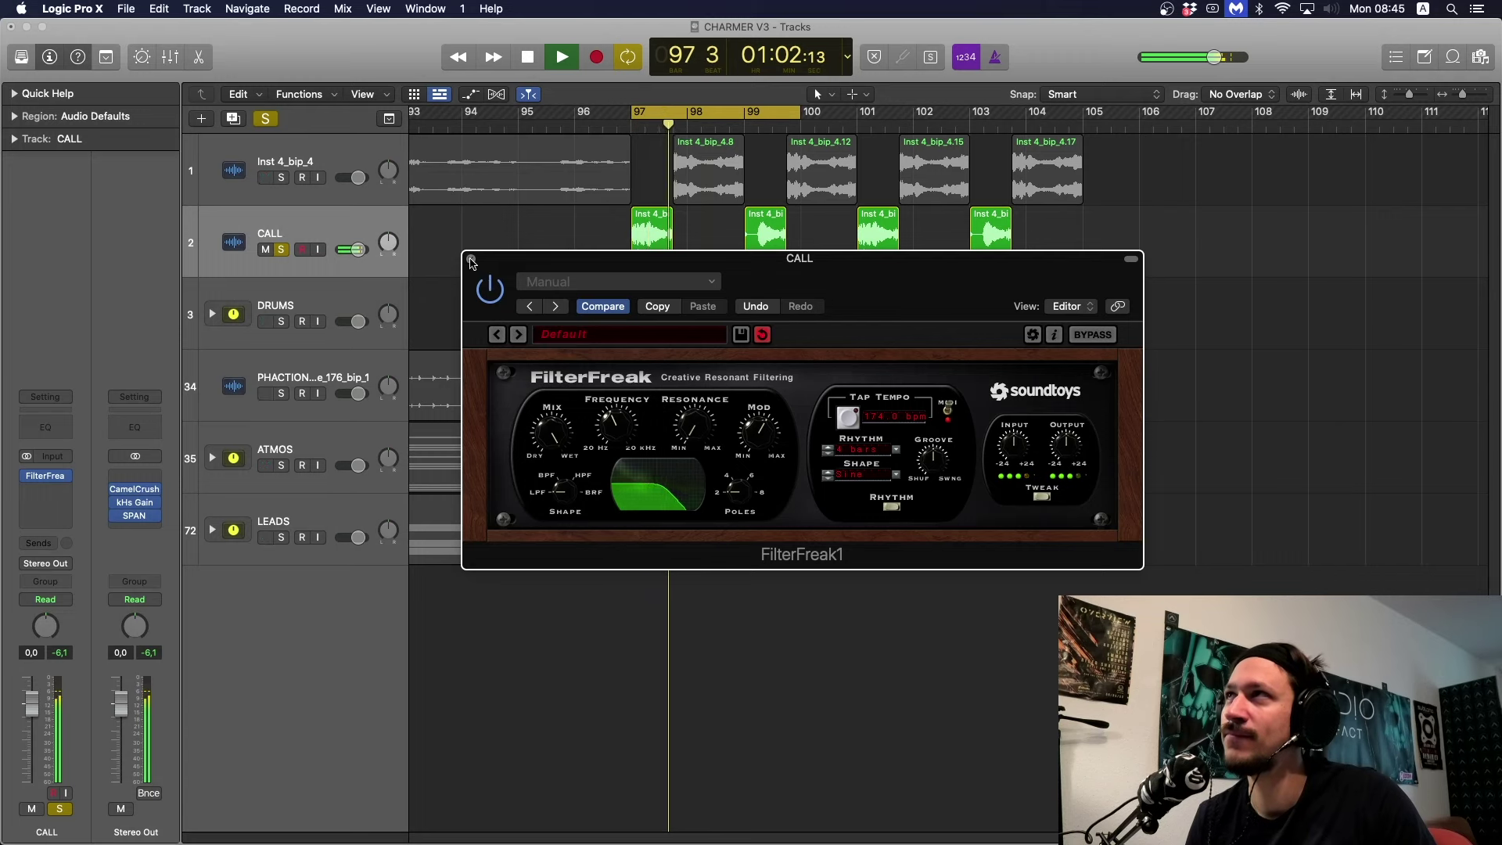
{"action": "left_click", "coordinate": [471, 260]}
{"action": "key", "text": "space"}
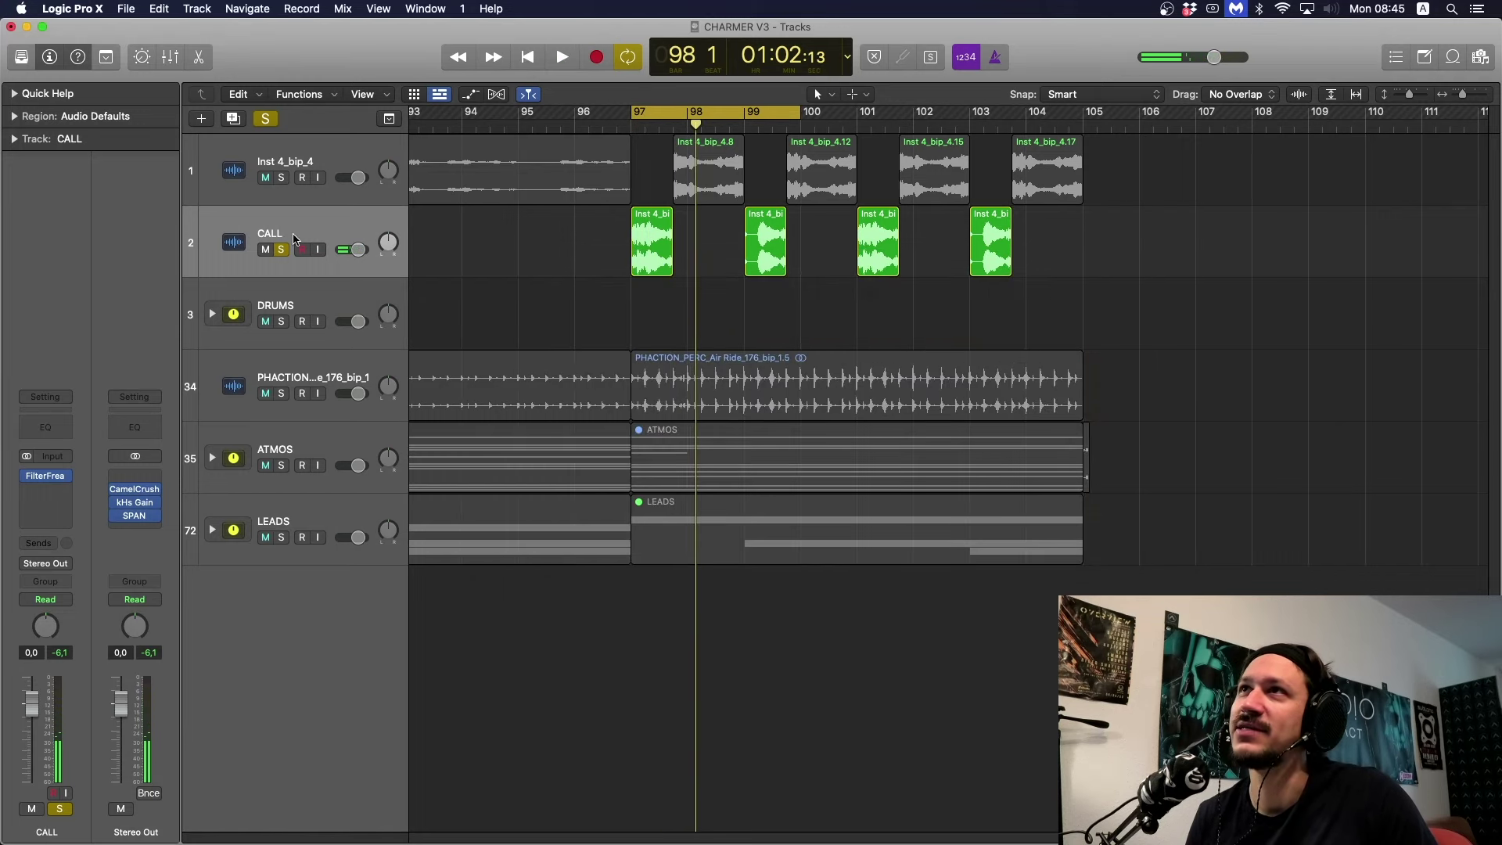
Unsolo the CALL track, play the full mix, and extend the cycle range from bar 97 to bar 103.
{"action": "left_click", "coordinate": [282, 250]}
{"action": "key", "text": "space"}
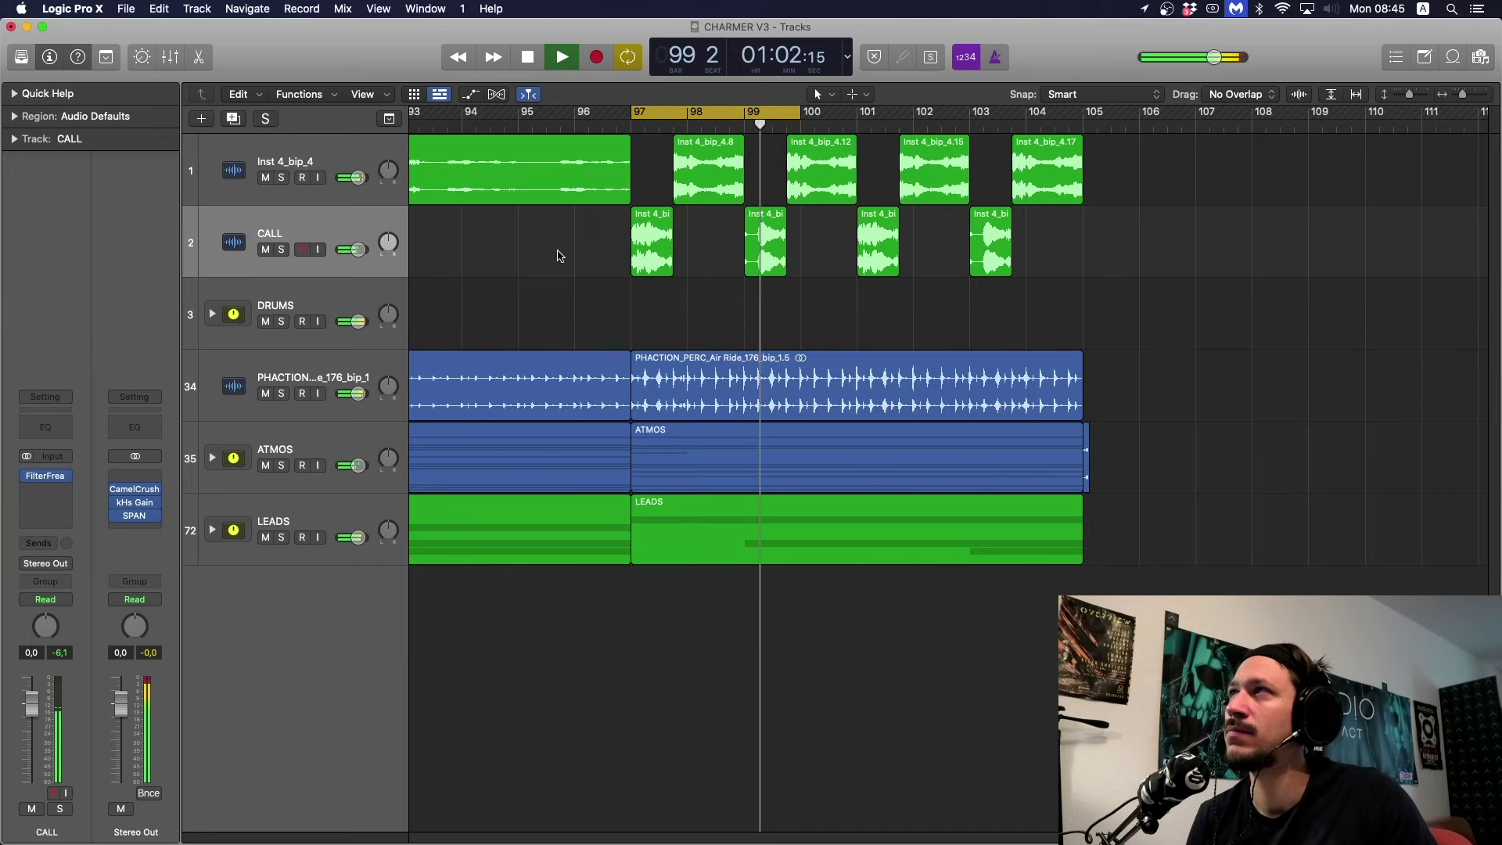
{"action": "left_click", "coordinate": [758, 118]}
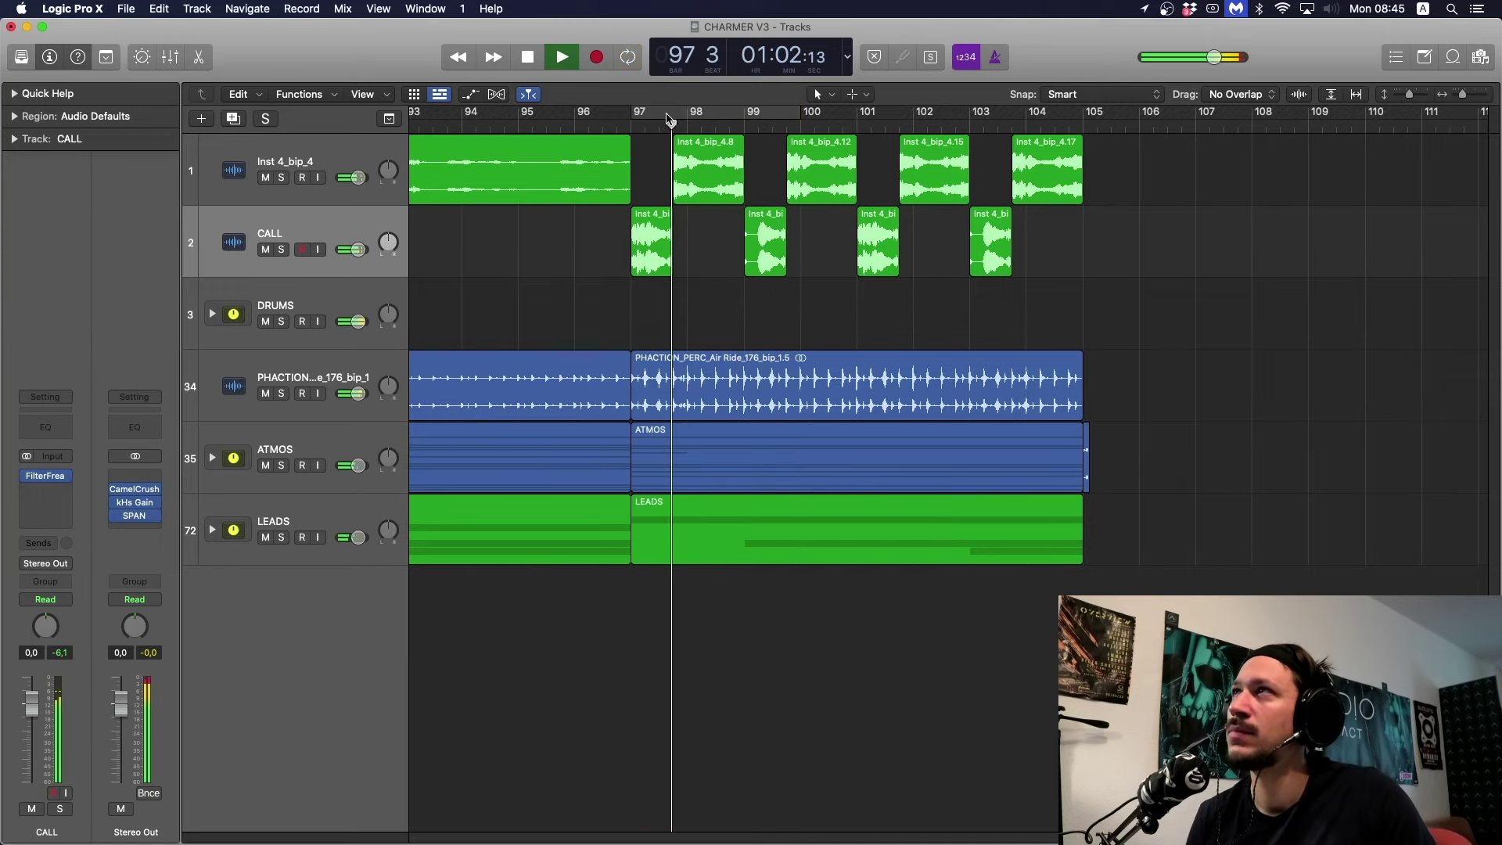
{"action": "key", "text": "space"}
{"action": "left_click", "coordinate": [759, 118]}
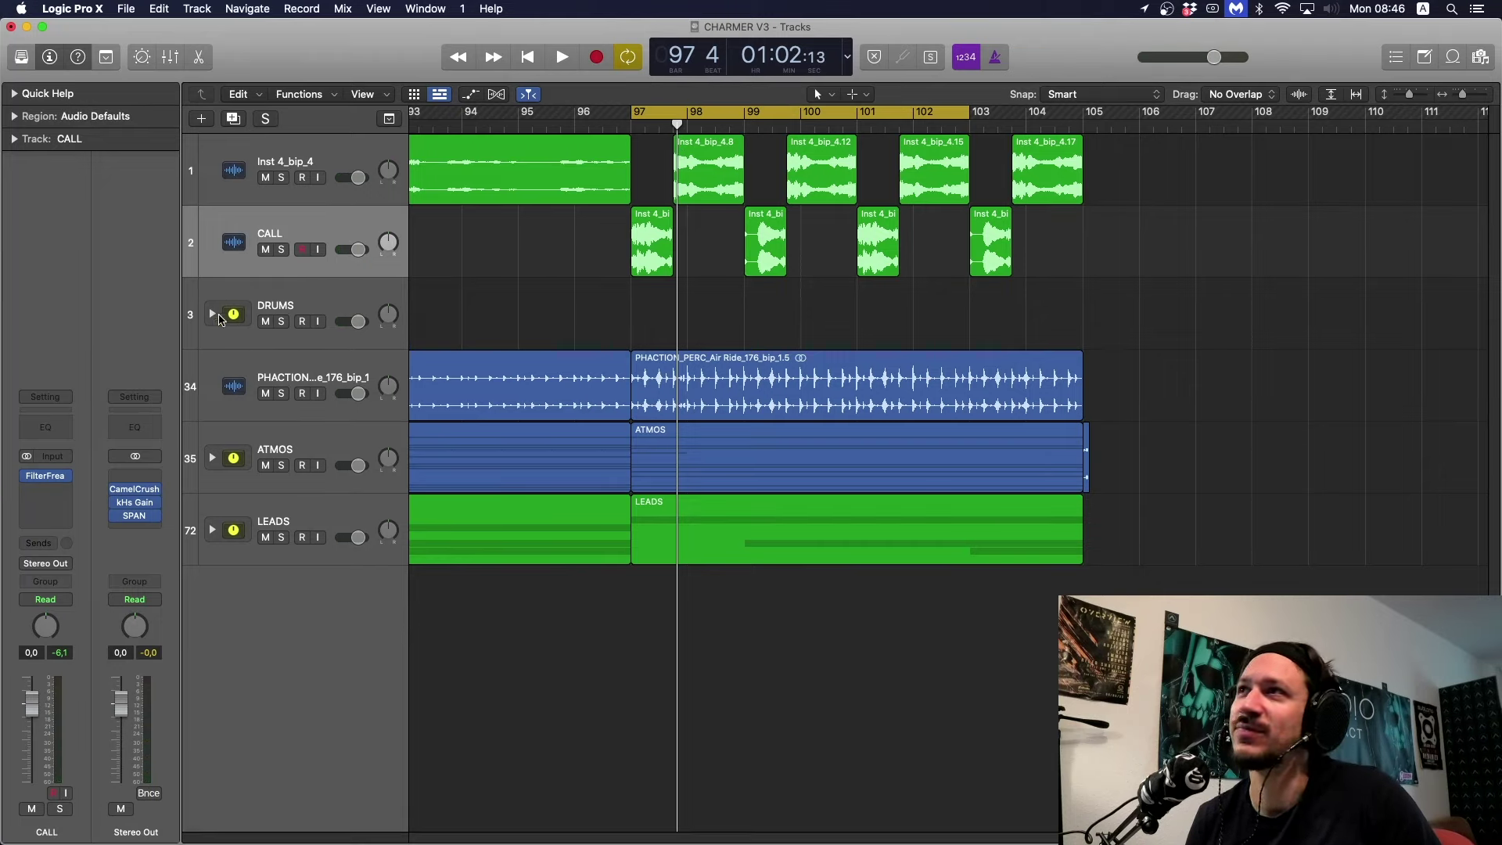
Expand the DRUMS track stack and play the section from bar 97 with the kick tracks in view.
{"action": "left_click", "coordinate": [326, 373]}
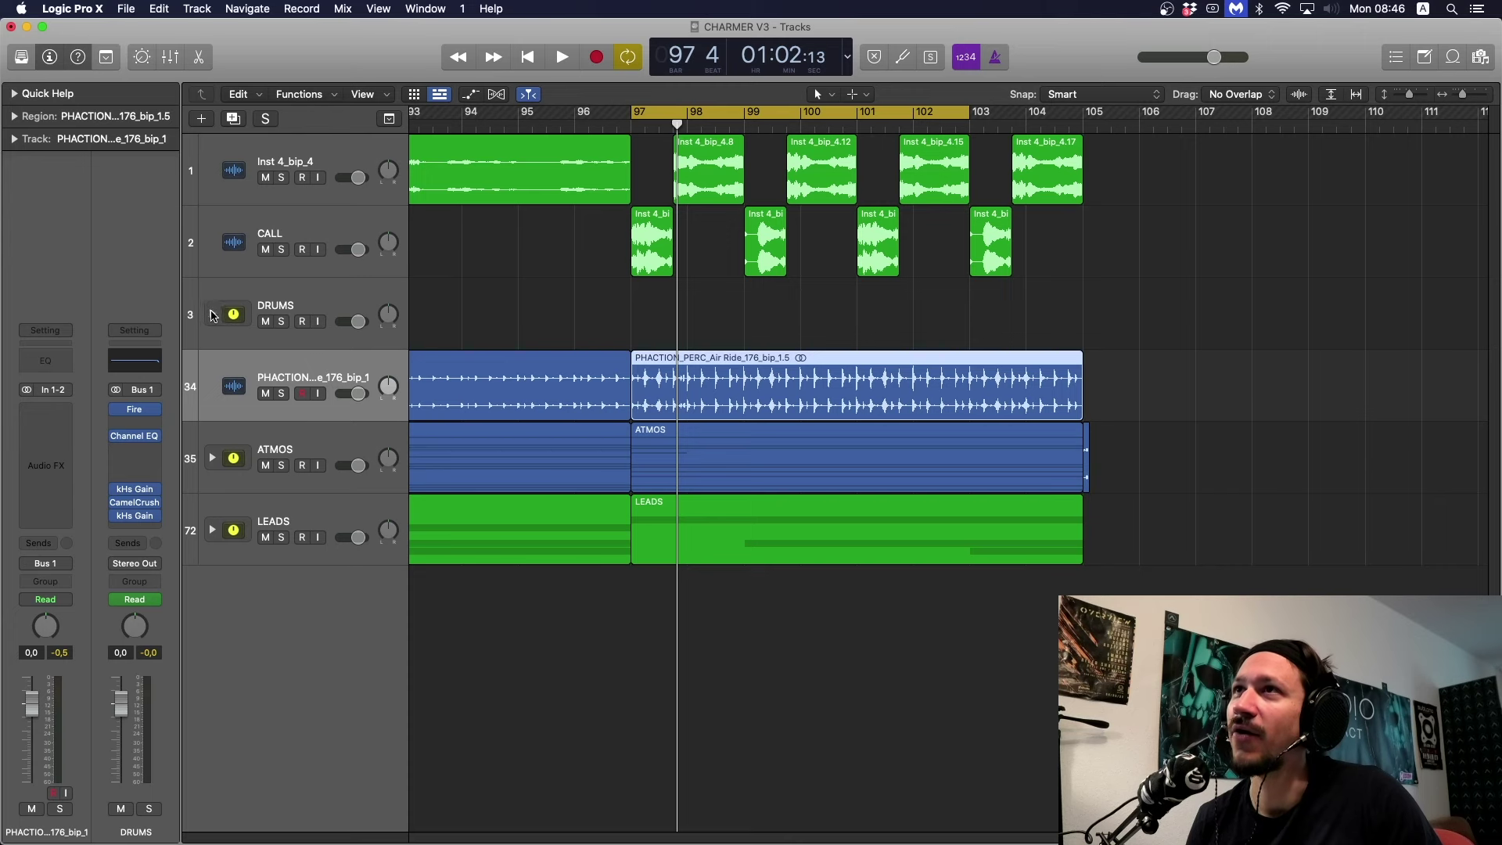
{"action": "left_click", "coordinate": [212, 314]}
{"action": "scroll", "coordinate": [689, 345], "scroll_direction": "down", "scroll_amount": 4}
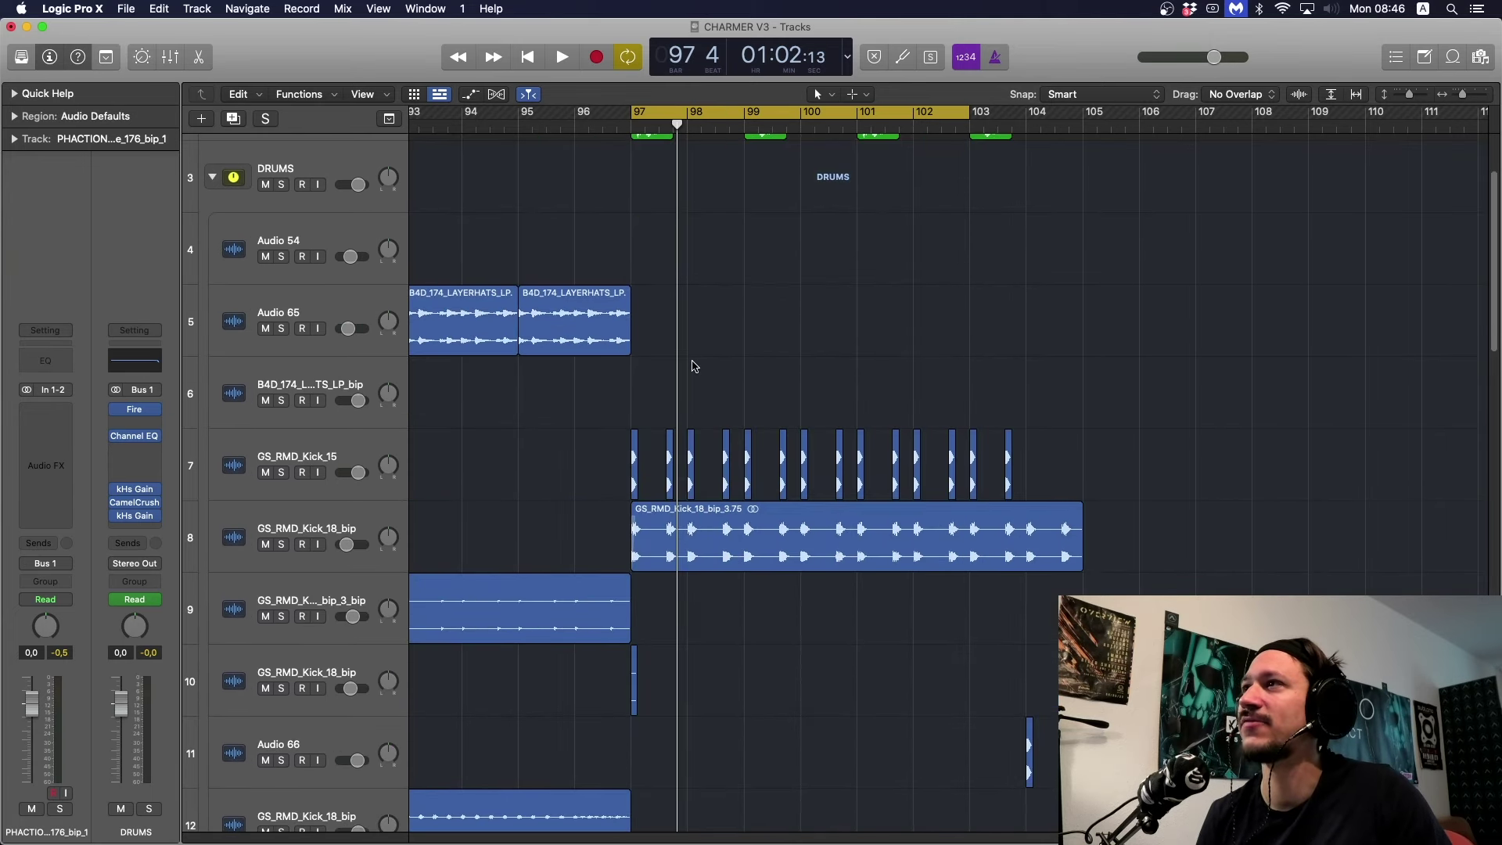
{"action": "key", "text": "space"}
{"action": "scroll", "coordinate": [692, 367], "scroll_direction": "down", "scroll_amount": 2}
{"action": "key", "text": "super+Right"}
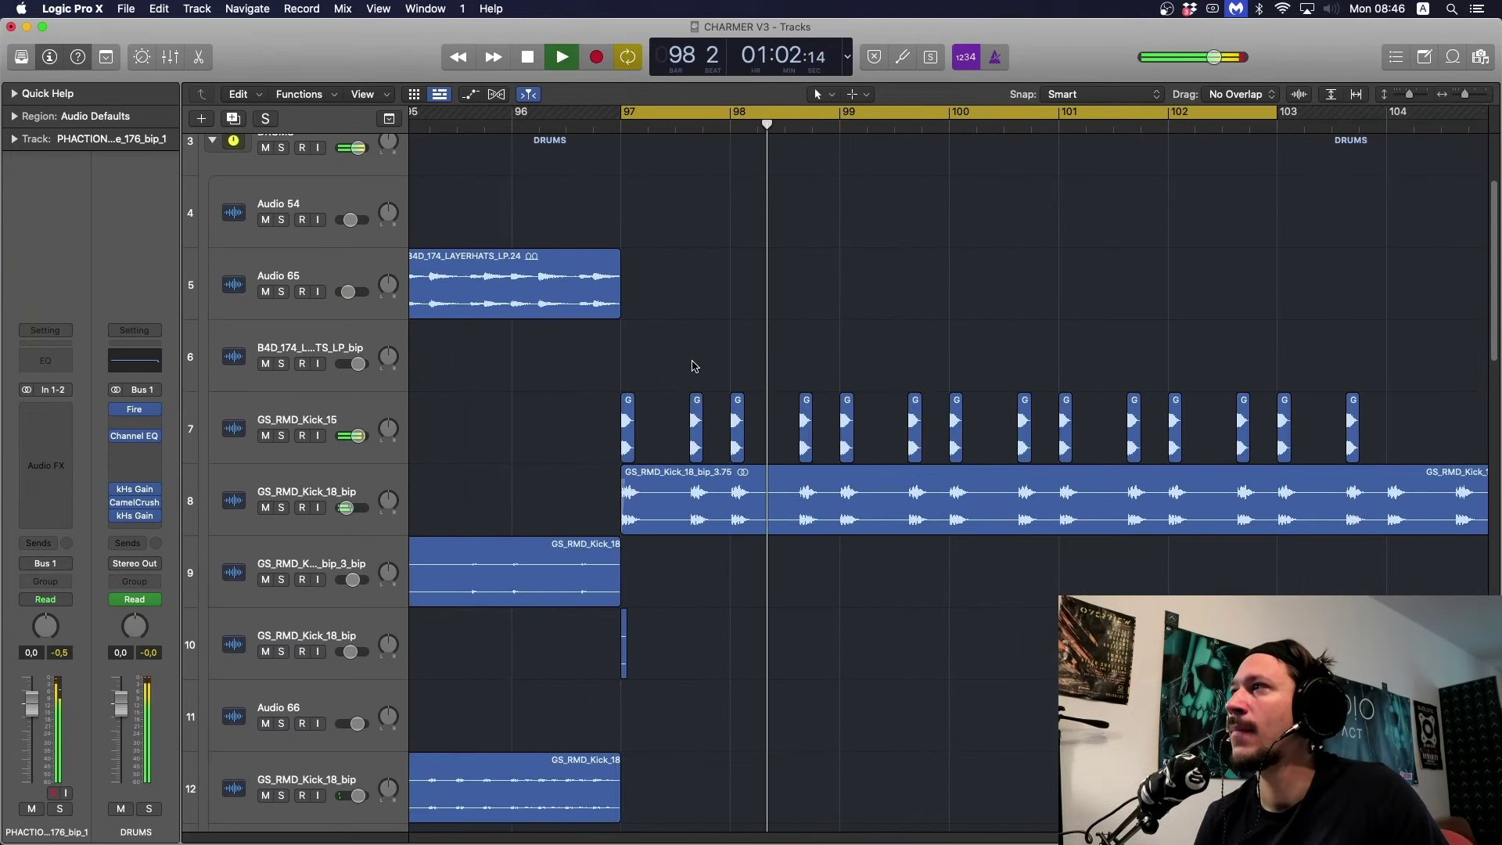
{"action": "key", "text": "space"}
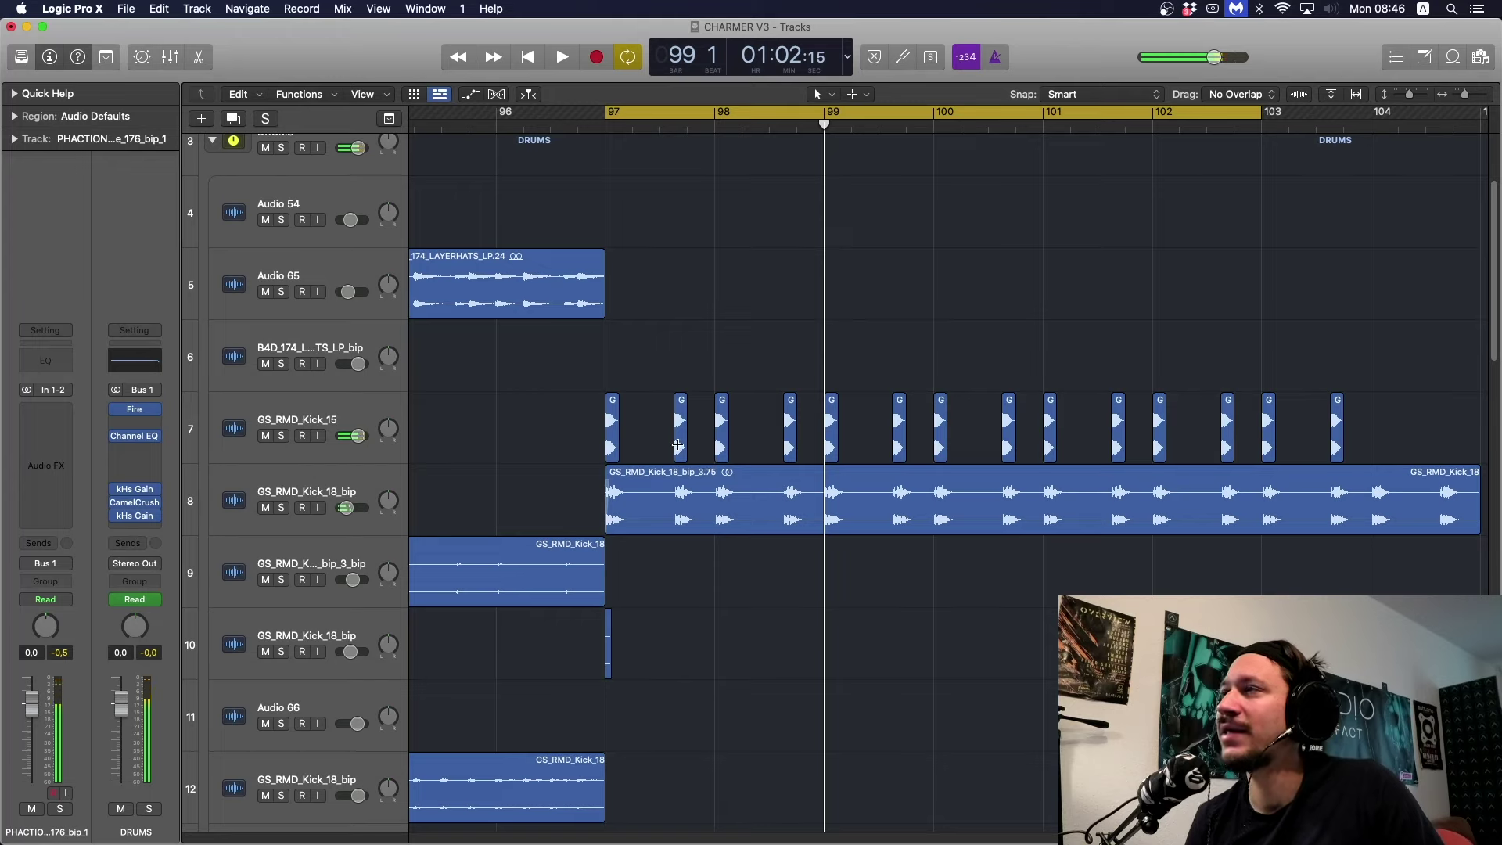
Isolate the second kick hit of bar 97 on GS_RMD_Kick_15 and GS_RMD_Kick_18_bip, move it slightly earlier, and play it back.
{"action": "left_click_drag", "start_coordinate": [674, 445], "coordinate": [701, 534]}
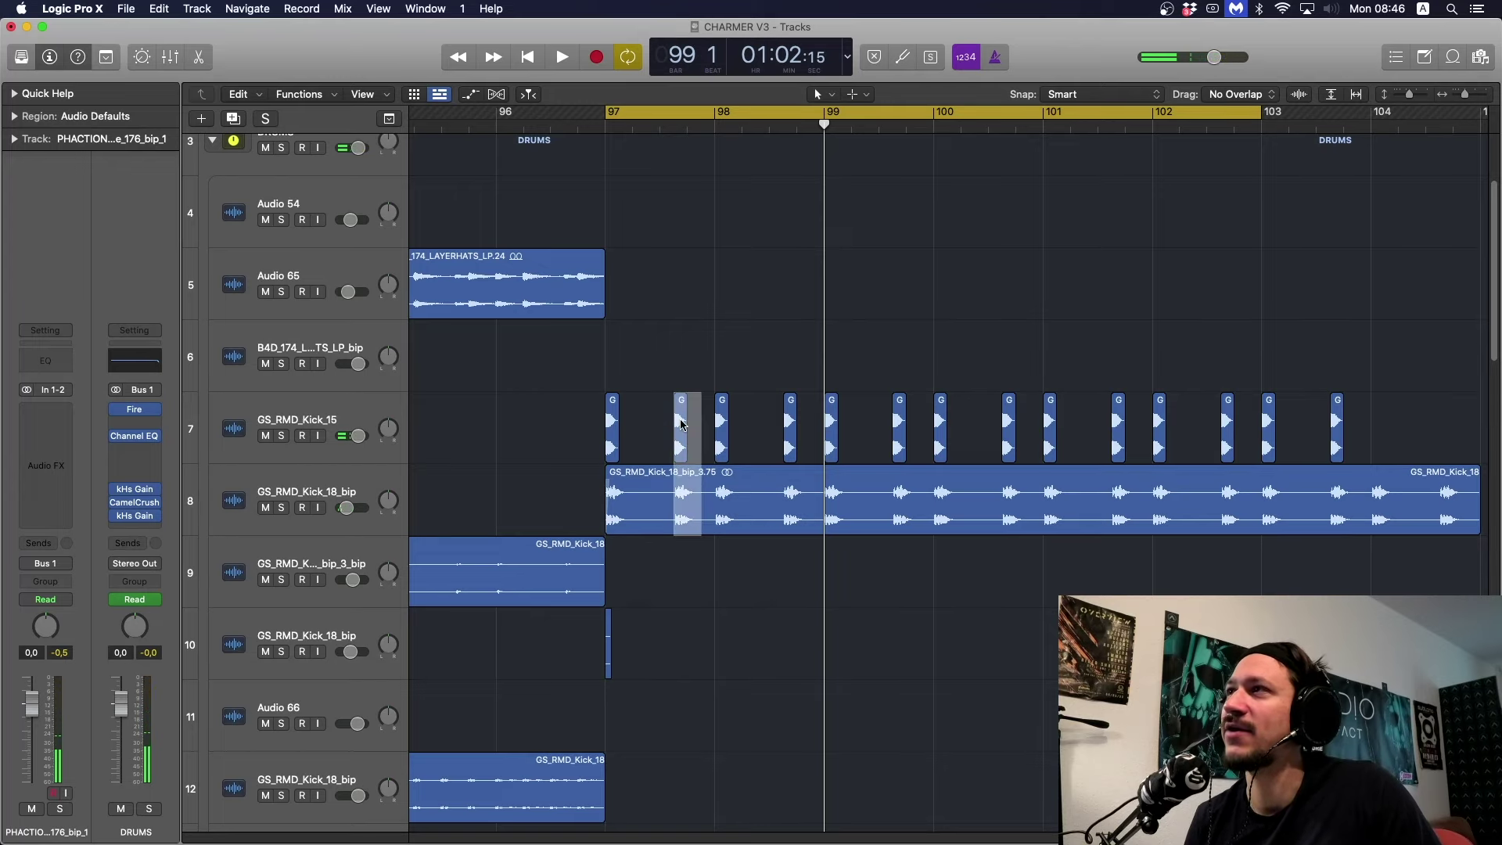
{"action": "left_click_drag", "start_coordinate": [685, 428], "coordinate": [677, 422]}
{"action": "key", "text": "space"}
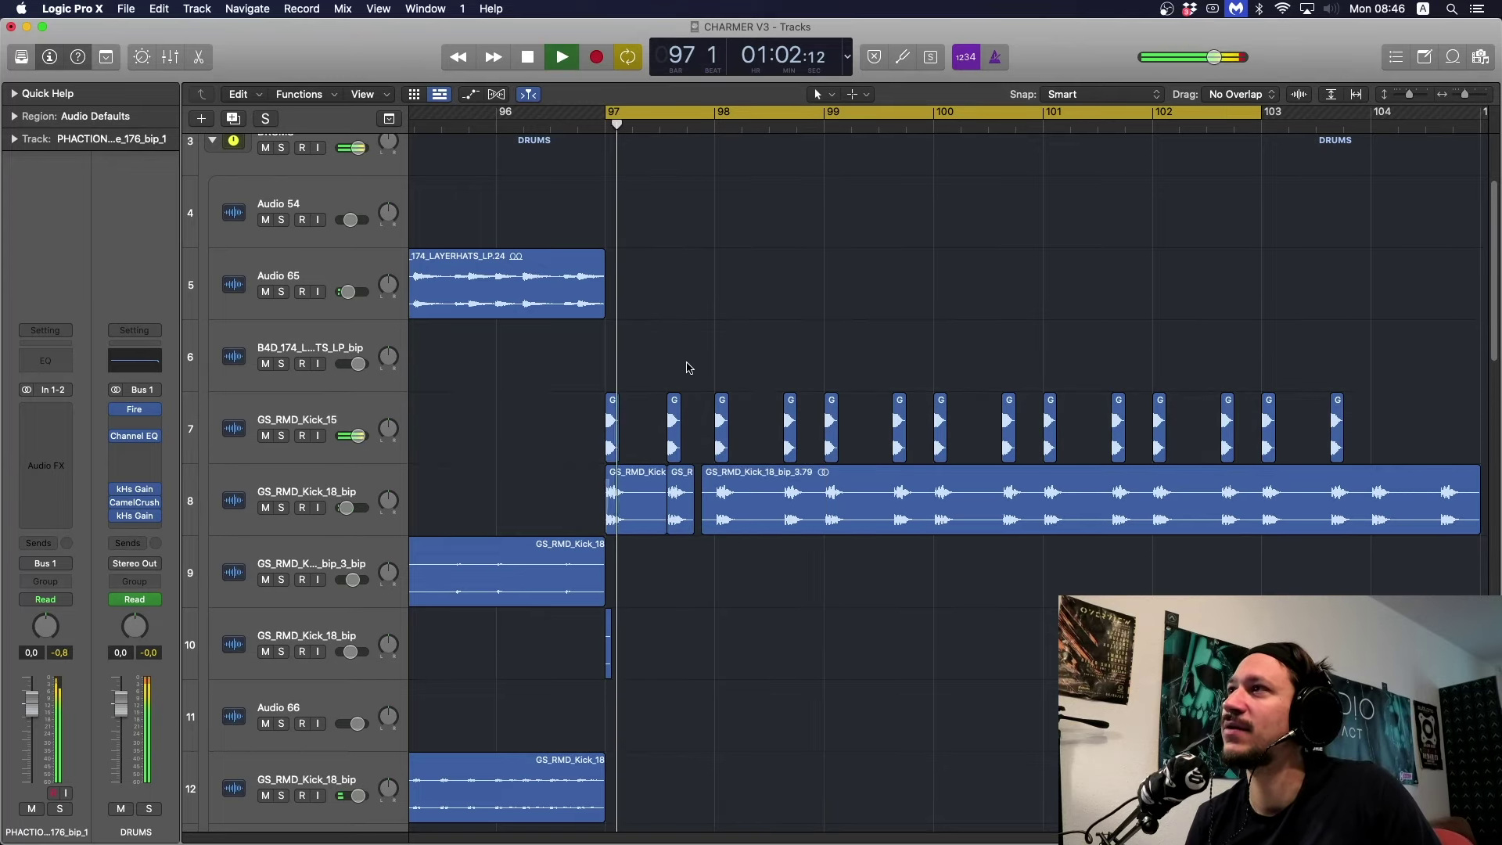
{"action": "key", "text": "space"}
Select the second kick slice of bar 97 on both kick tracks, move the pair further ahead, and check it in playback.
{"action": "left_click", "coordinate": [687, 488]}
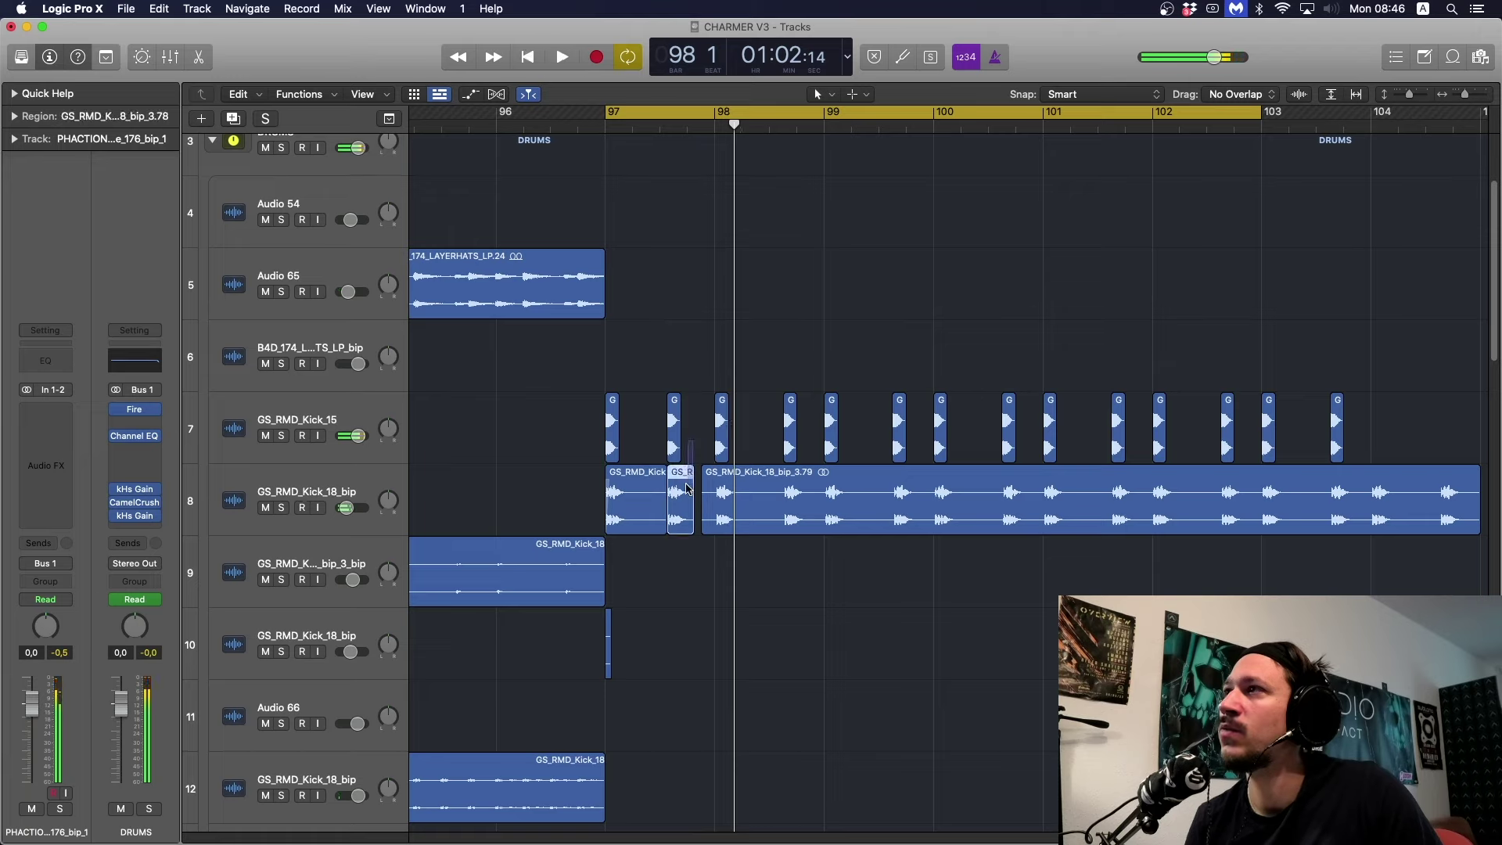
{"action": "left_click_drag", "start_coordinate": [675, 433], "coordinate": [658, 426]}
{"action": "key", "text": "space"}
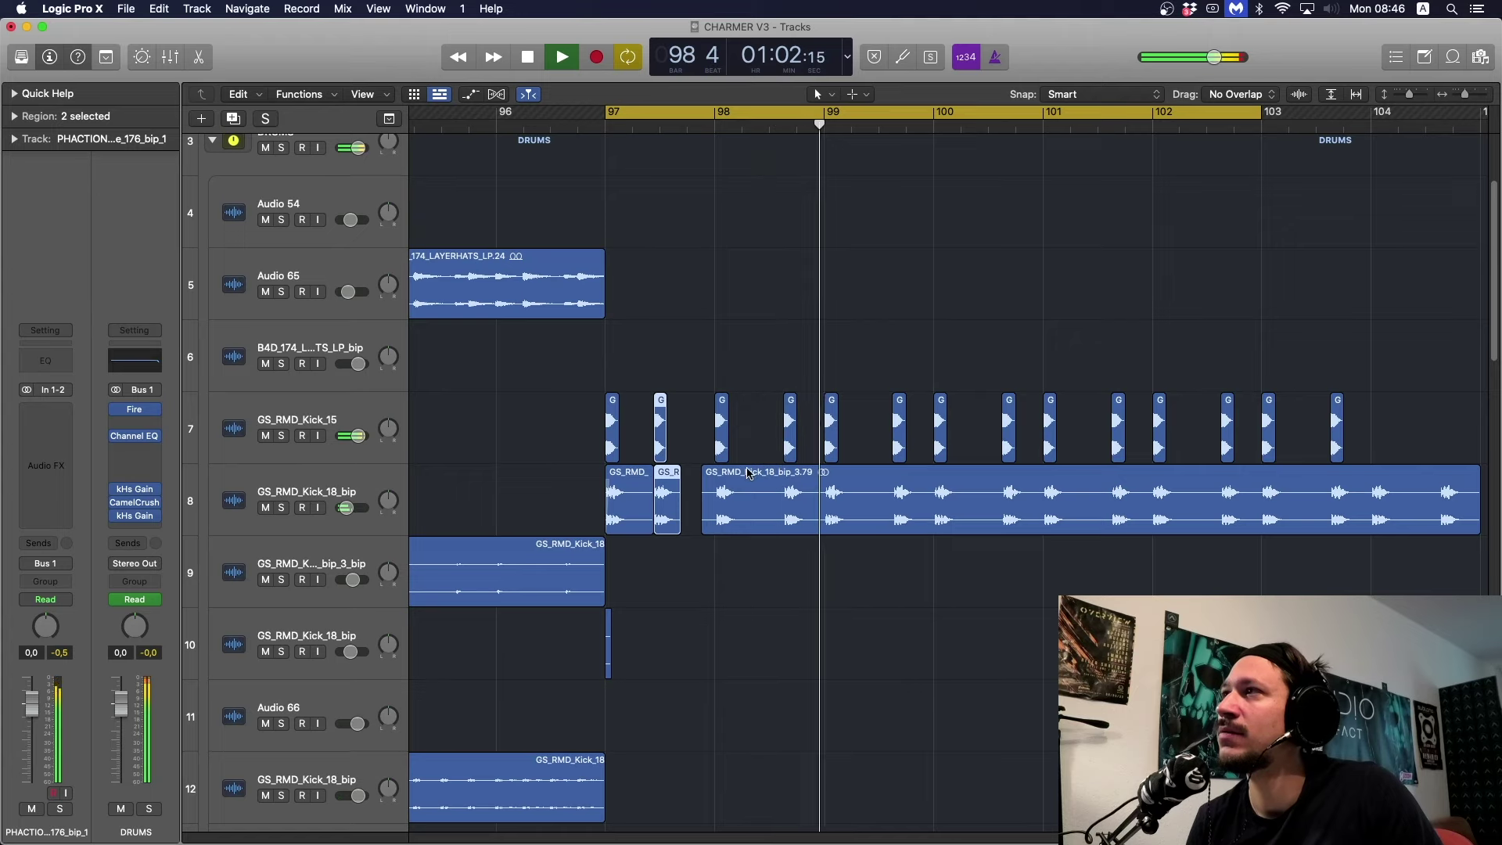
{"action": "key", "text": "space"}
Copy the selected kick pair into the gap before bar 98 as an extra hit on both tracks and play the new rhythm.
{"action": "key", "text": "space"}
{"action": "mouse_move", "coordinate": [659, 427]}
{"action": "left_mouse_down"}
{"action": "mouse_move", "coordinate": [694, 423]}
{"action": "mouse_move", "coordinate": [666, 414]}
{"action": "left_mouse_up"}
{"action": "key", "text": "space"}
{"action": "key", "text": "space"}
{"action": "key", "text": "space"}
{"action": "key", "text": "space"}
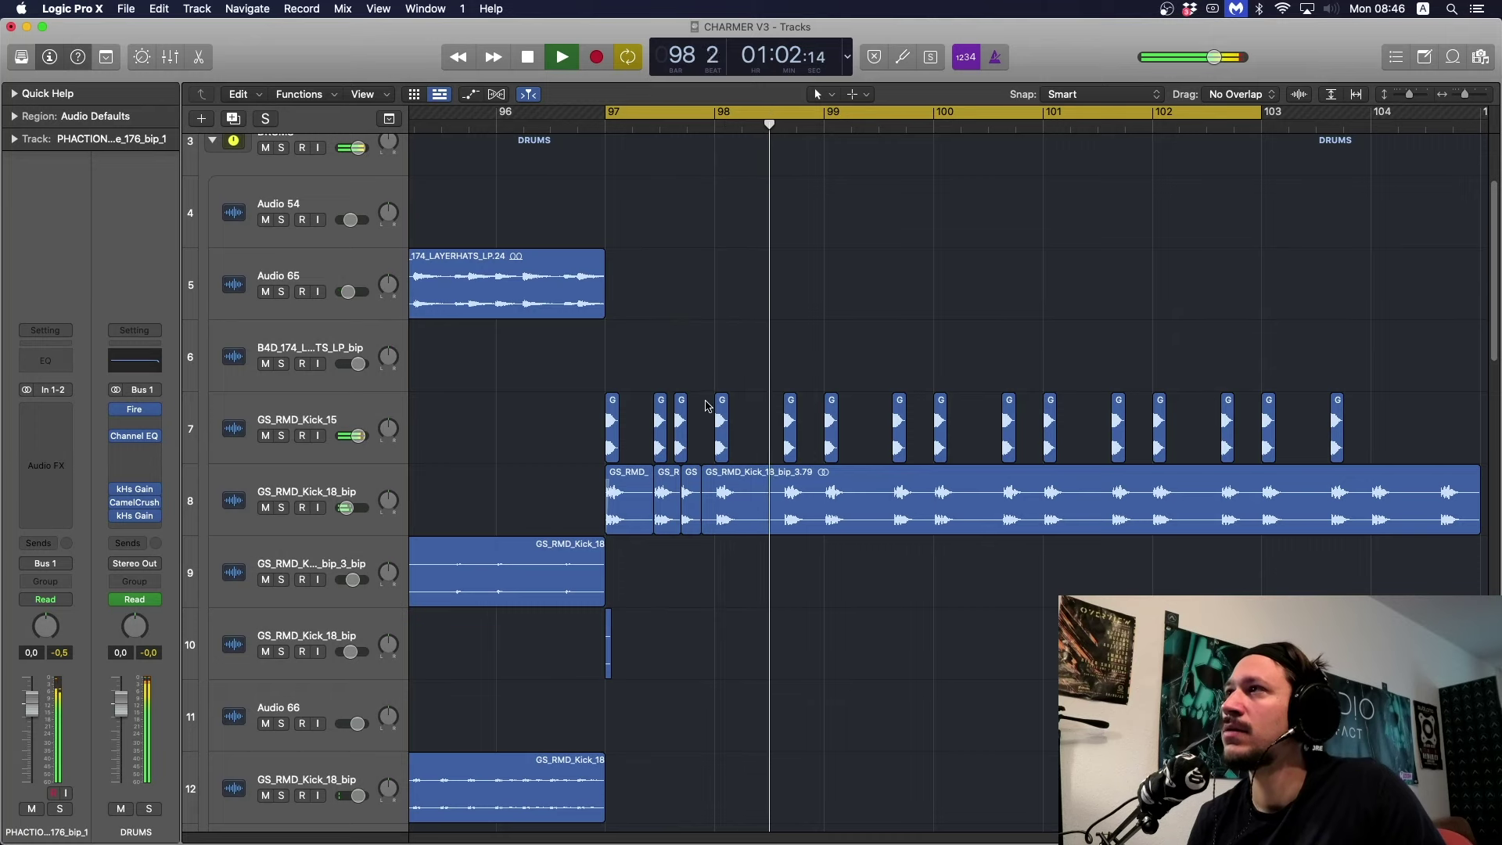
Replace the kicks in bar 98 with a copy of the bar 97 pattern on GS_RMD_Kick_15 and GS_RMD_Kick_18_bip.
{"action": "key", "text": "space"}
{"action": "left_click_drag", "start_coordinate": [716, 399], "coordinate": [822, 559]}
{"action": "left_click_drag", "start_coordinate": [738, 519], "coordinate": [728, 403]}
{"action": "left_click", "coordinate": [829, 409]}
Replace the kicks in bars 99 and 100 with a copy of the two-bar pattern from bars 97 and 98 on both kick tracks.
{"action": "left_click_drag", "start_coordinate": [829, 408], "coordinate": [1056, 603]}
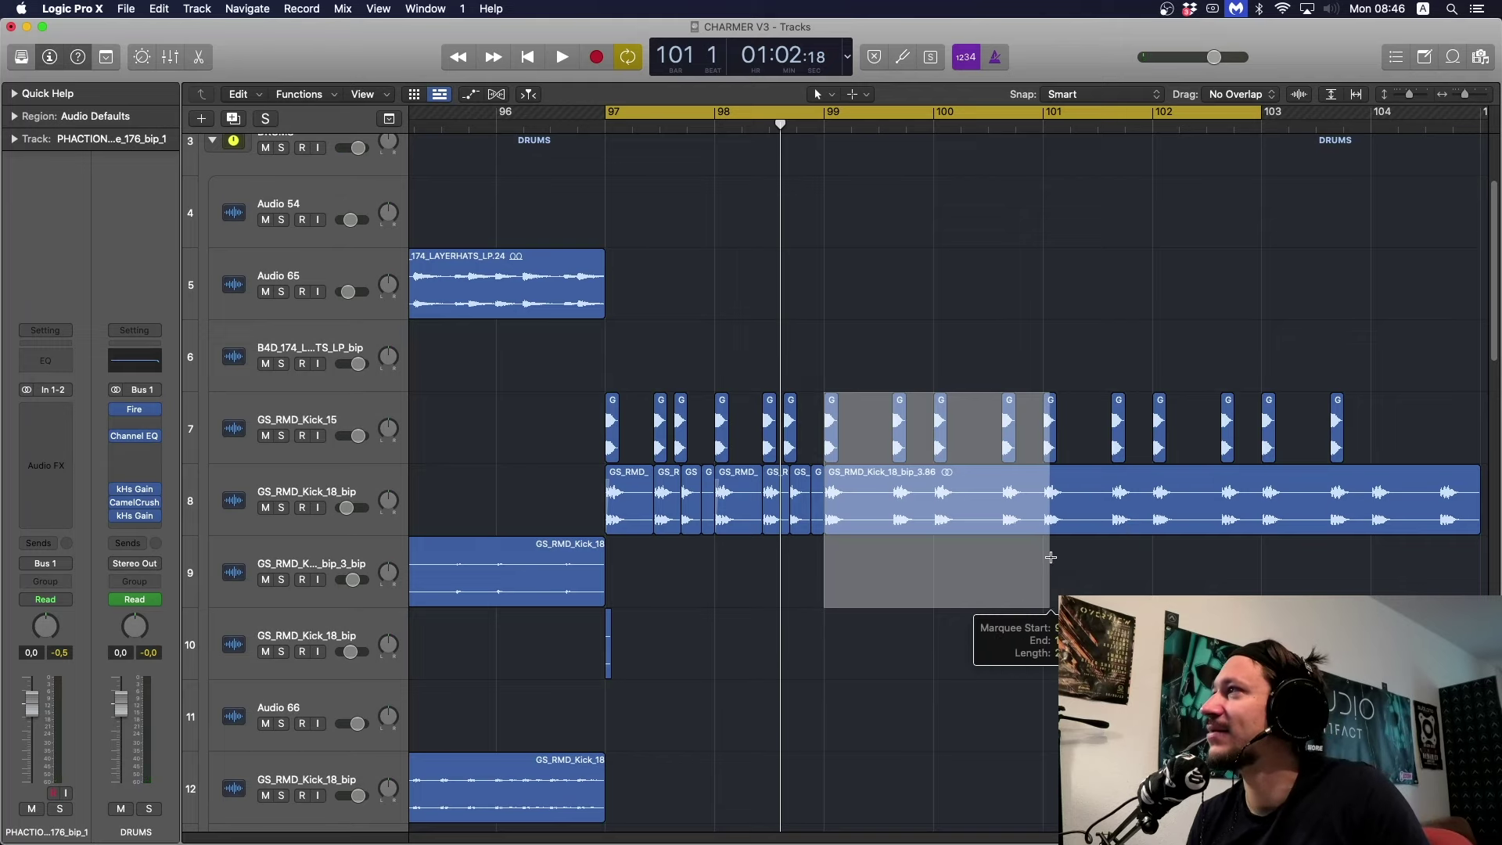
{"action": "left_click", "coordinate": [1049, 563]}
{"action": "left_click_drag", "start_coordinate": [1042, 536], "coordinate": [824, 395]}
{"action": "key", "text": "Delete"}
{"action": "left_click_drag", "start_coordinate": [842, 512], "coordinate": [836, 408]}
Play the section from bar 97 with more drum tracks in view to check the new kick pattern against the bass.
{"action": "left_click", "coordinate": [839, 359]}
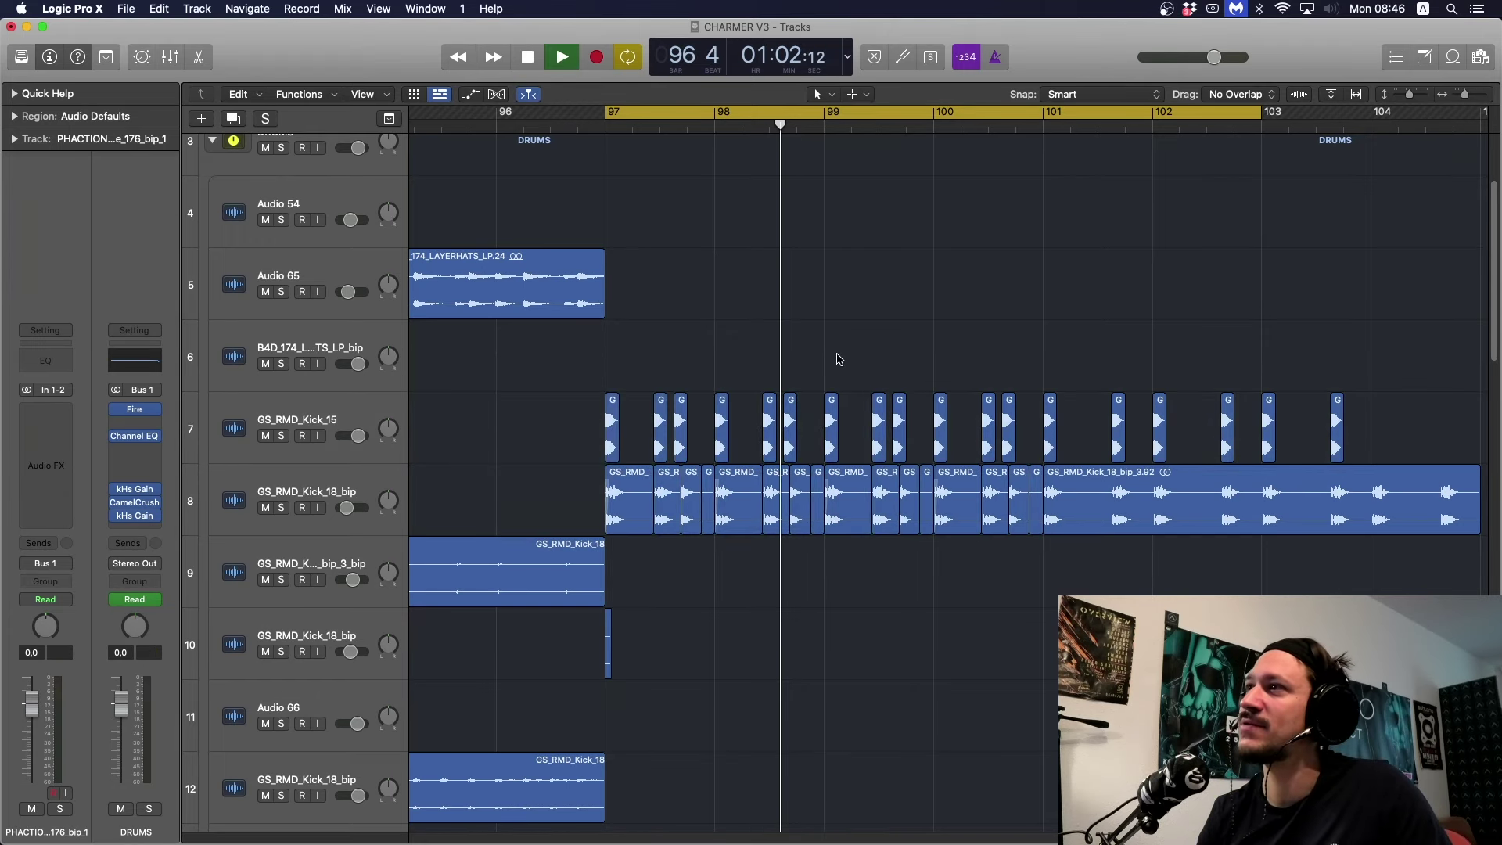
{"action": "key", "text": "super+Up"}
{"action": "key", "text": "super+Up"}
{"action": "key", "text": "super+Up"}
{"action": "key", "text": "super+Up"}
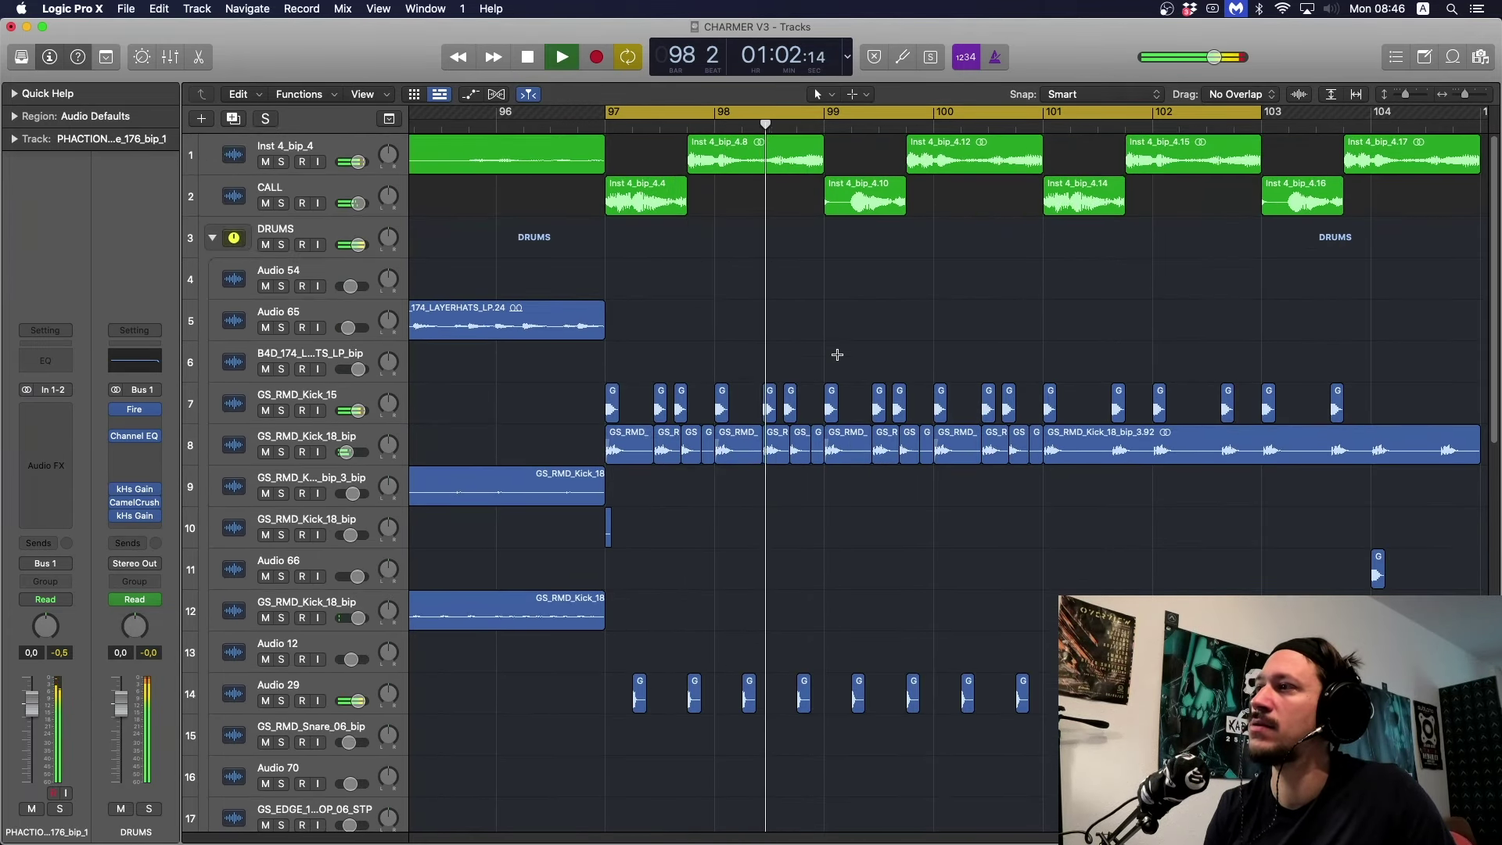
{"action": "key", "text": "super+Up"}
{"action": "key", "text": "super+Up"}
{"action": "key", "text": "super+Up"}
{"action": "key", "text": "super+Left"}
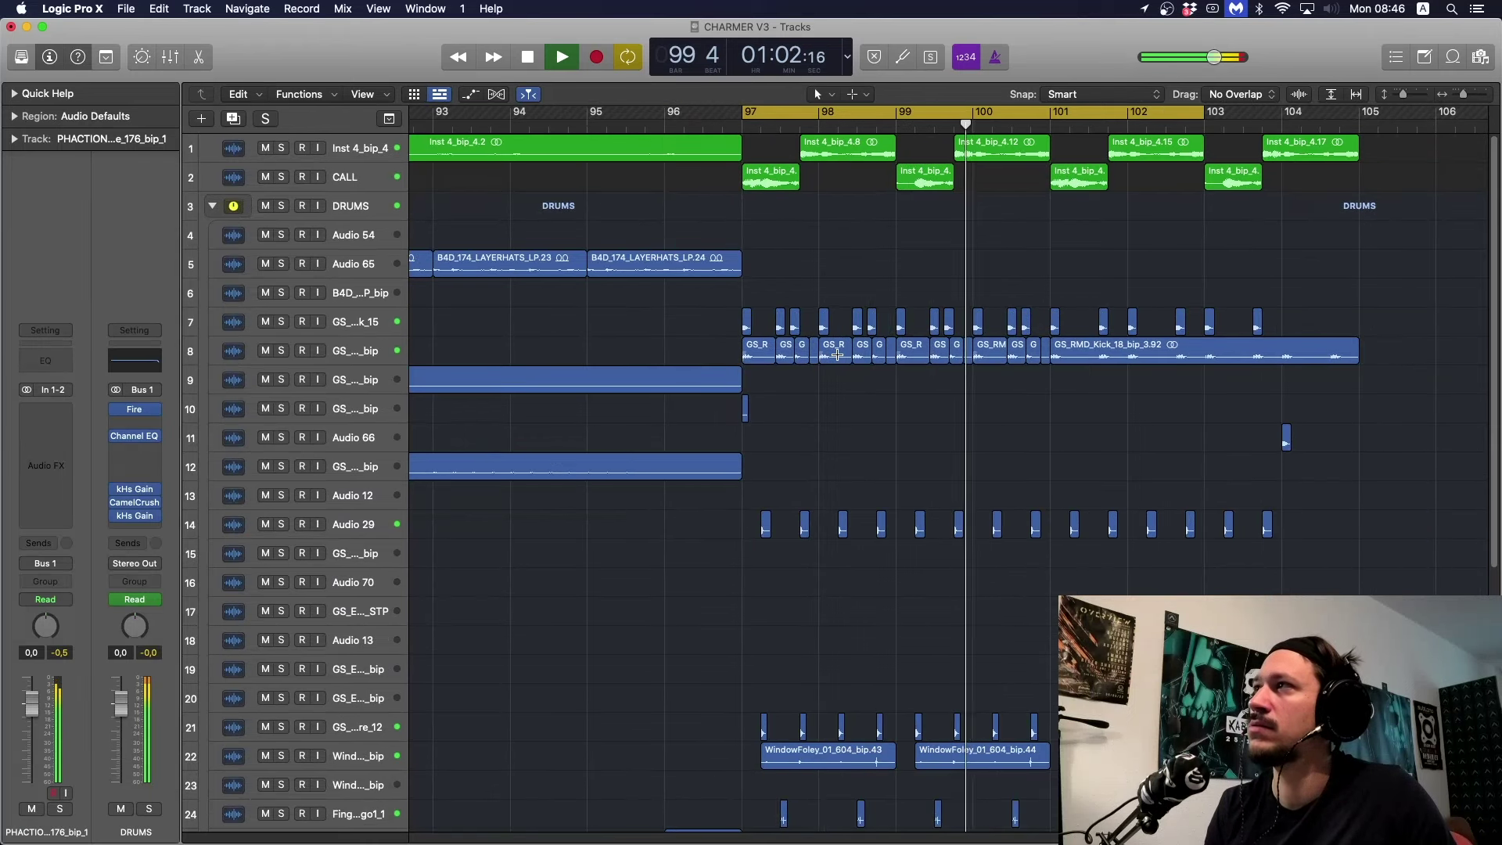
{"action": "key", "text": "super+Down"}
{"action": "key", "text": "space"}
Shorten the second CALL region, move its start slightly ahead of bar 99, and check it with the cycle on bar 99.
{"action": "scroll", "coordinate": [861, 259], "scroll_direction": "up", "scroll_amount": 2}
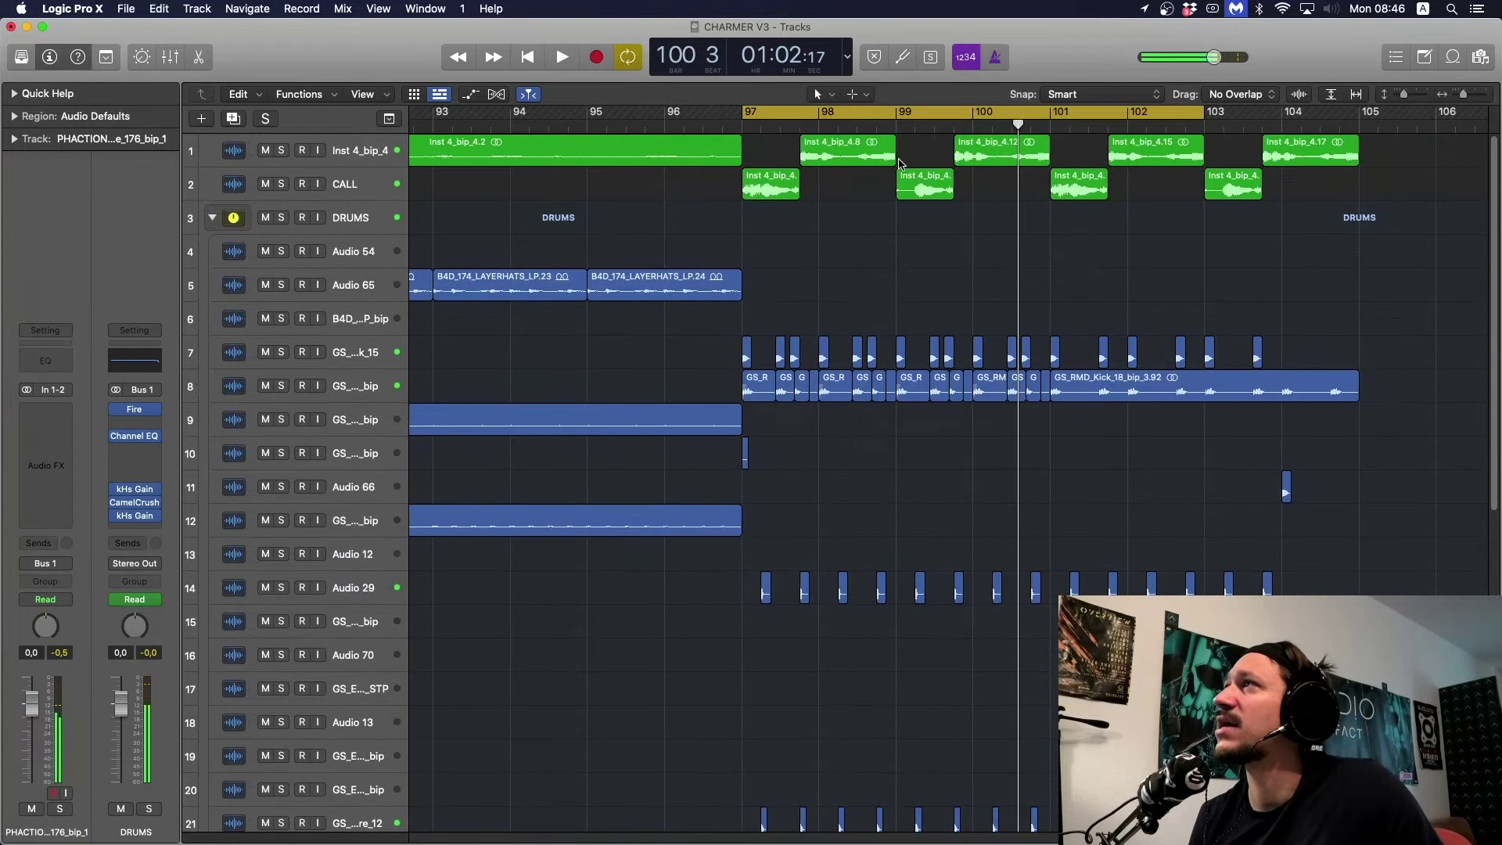
{"action": "left_click_drag", "start_coordinate": [898, 116], "coordinate": [892, 191]}
{"action": "key", "text": "space"}
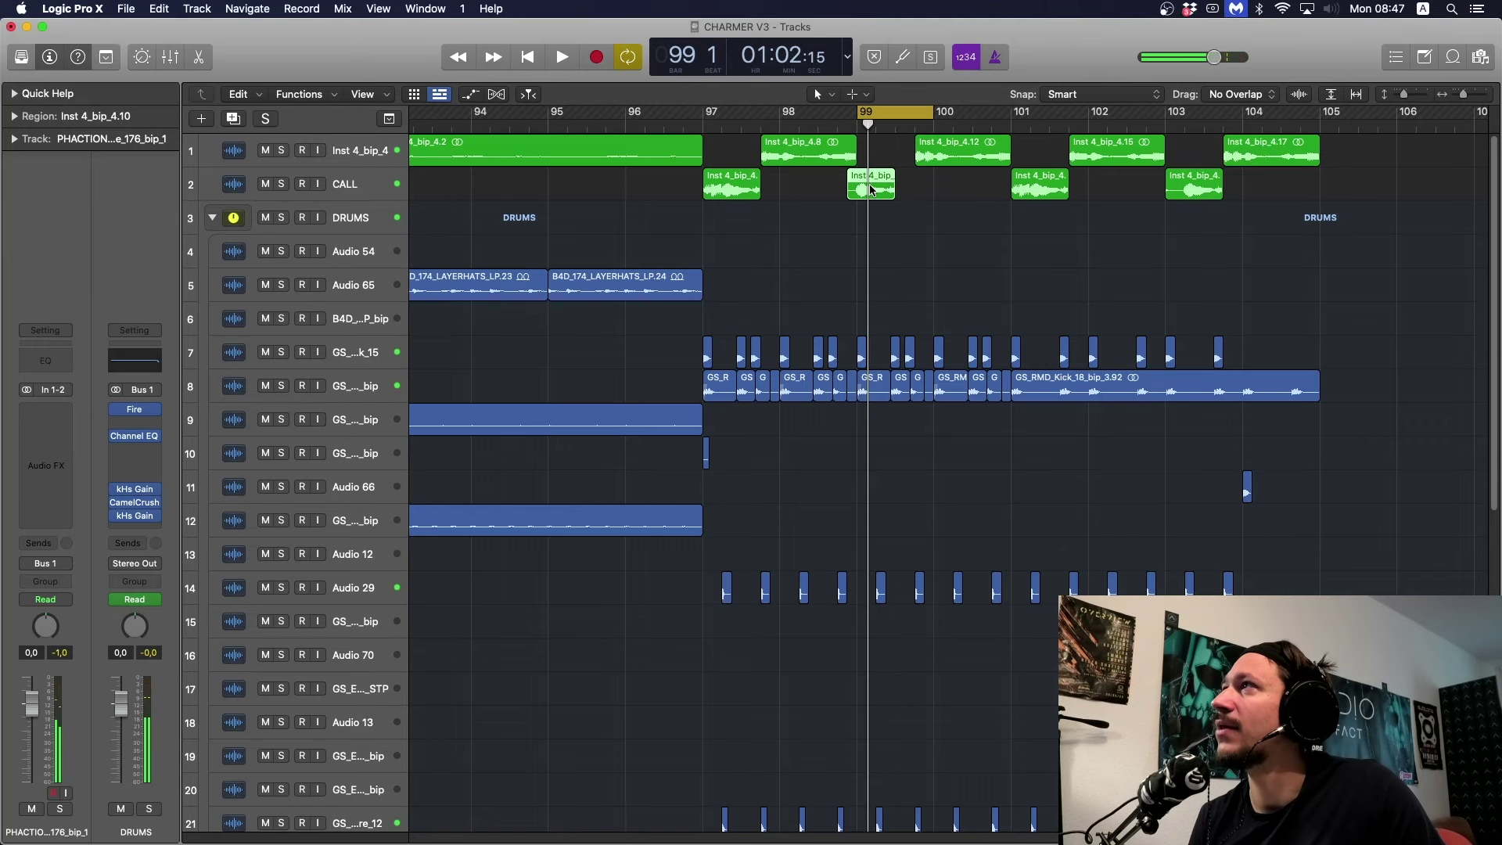
{"action": "key", "text": "space"}
{"action": "scroll", "coordinate": [888, 258], "scroll_direction": "down", "scroll_amount": 2}
{"action": "scroll", "coordinate": [888, 258], "scroll_direction": "up", "scroll_amount": 2}
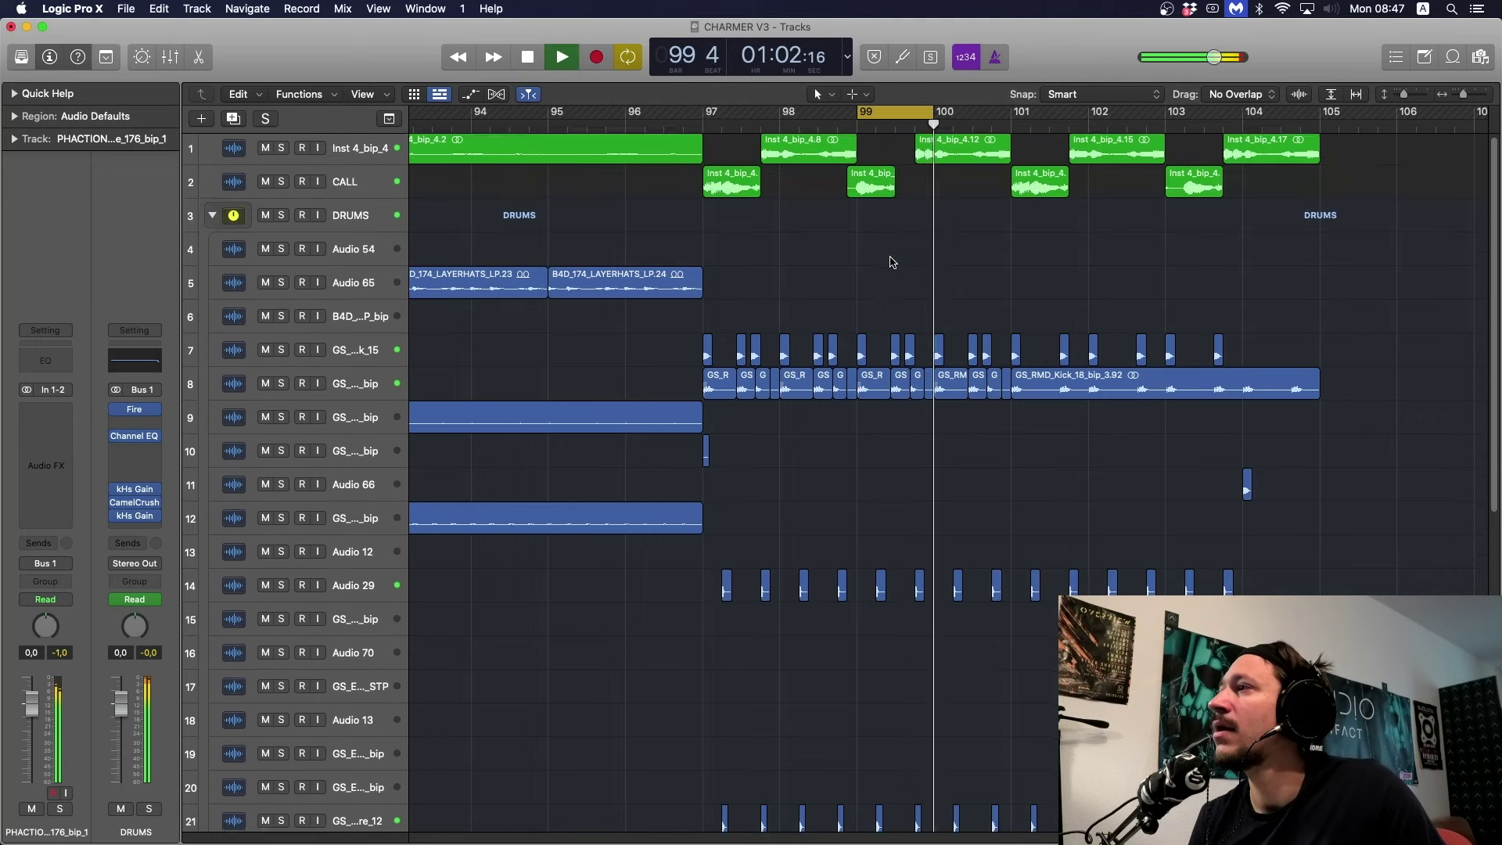
{"action": "scroll", "coordinate": [892, 262], "scroll_direction": "down", "scroll_amount": 4}
{"action": "scroll", "coordinate": [892, 262], "scroll_direction": "up", "scroll_amount": 4}
{"action": "key", "text": "space"}
Copy the early CALL hit and the preceding Inst 4_bip_4.8 response four bars on, replacing the CALL region at bar 103, and play it.
{"action": "left_click_drag", "start_coordinate": [713, 119], "coordinate": [1010, 117]}
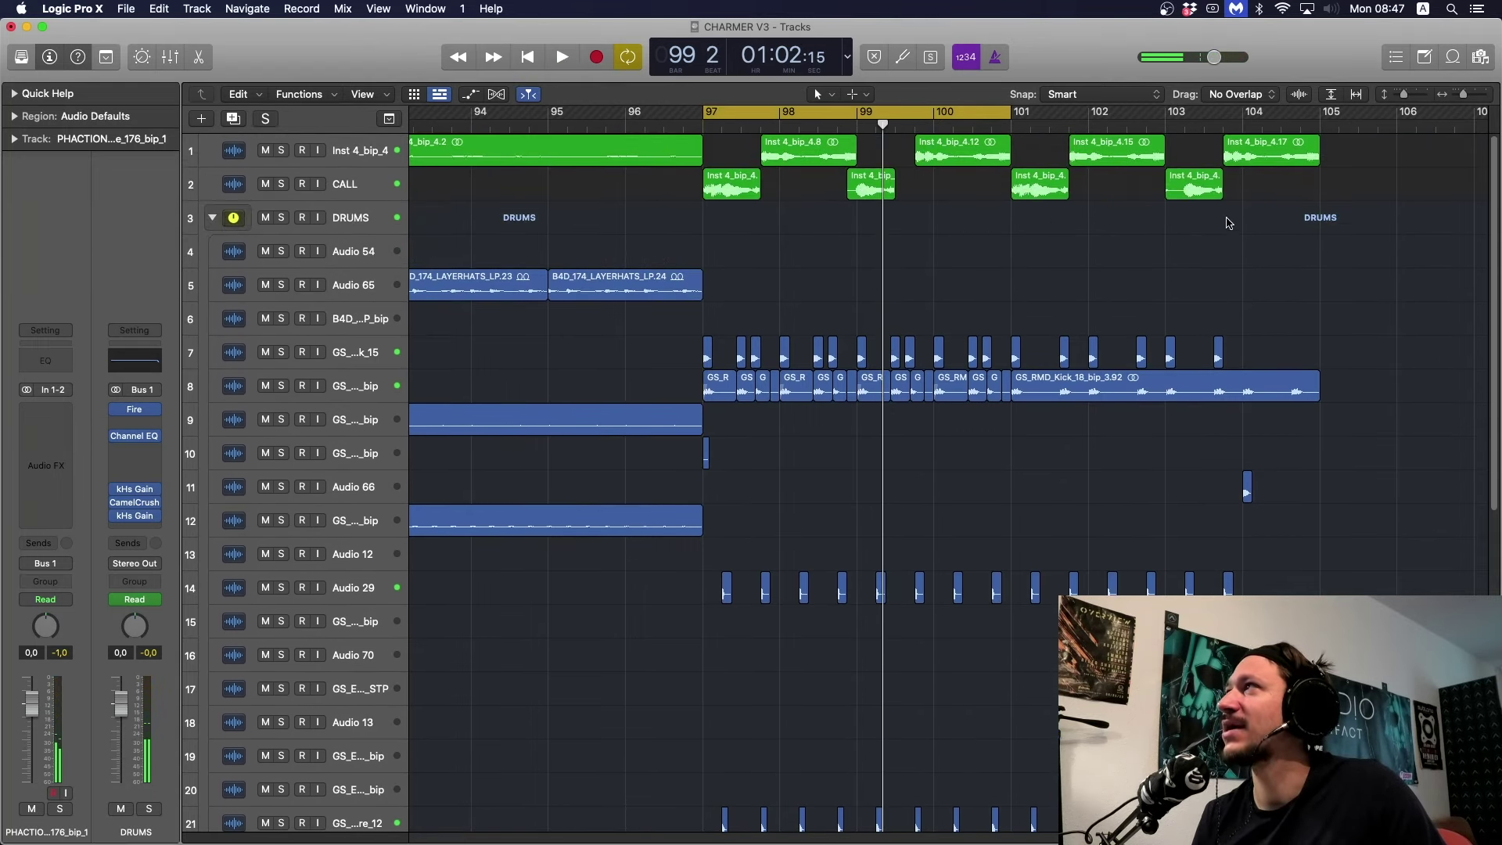
{"action": "left_click", "coordinate": [1187, 190]}
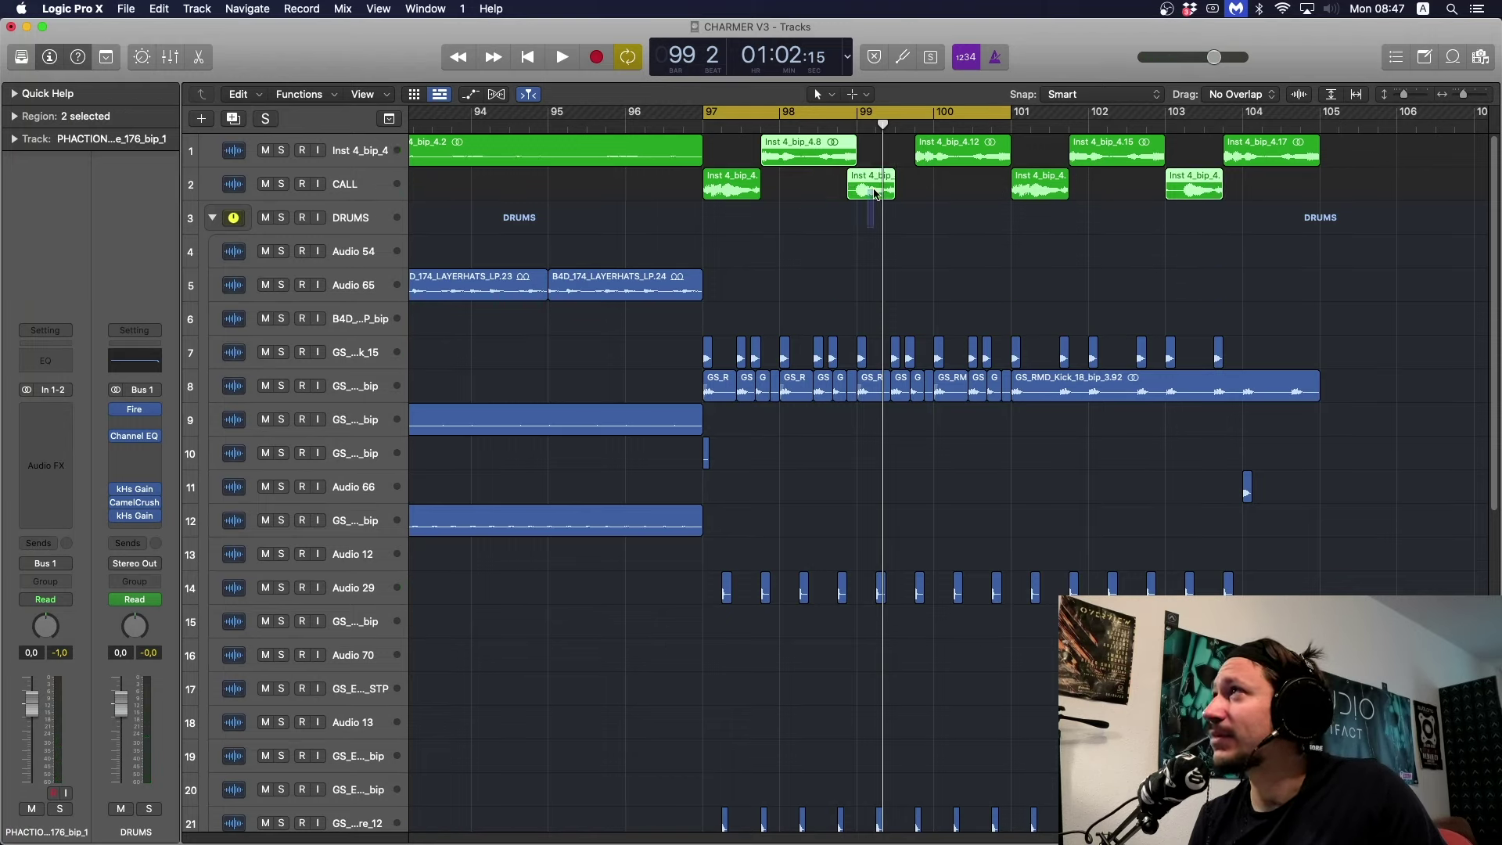
{"action": "left_click_drag", "start_coordinate": [860, 156], "coordinate": [782, 149]}
{"action": "left_click_drag", "start_coordinate": [878, 235], "coordinate": [796, 146]}
{"action": "left_click_drag", "start_coordinate": [802, 149], "coordinate": [1114, 145]}
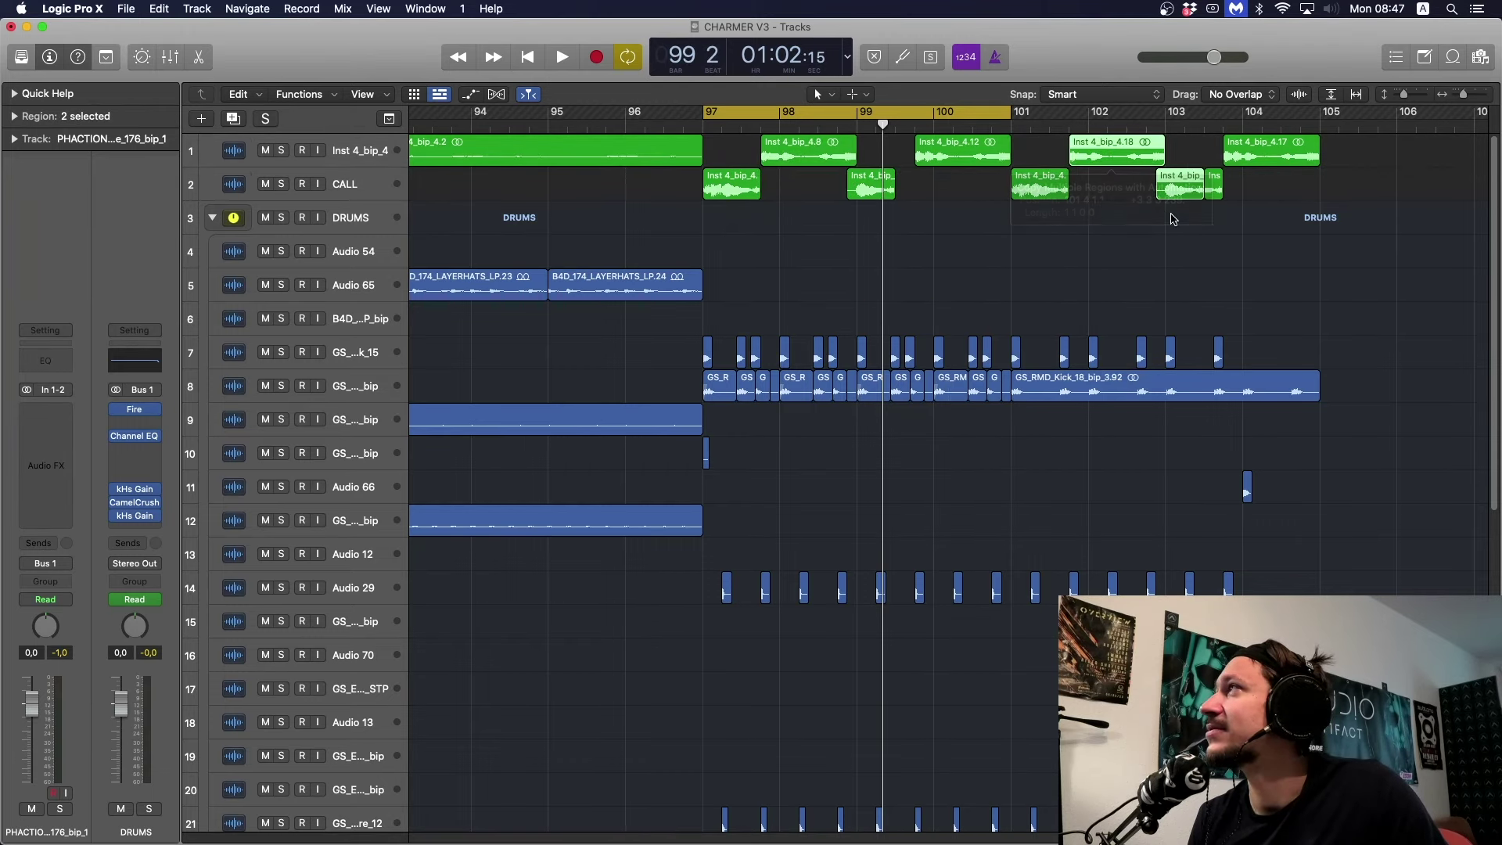
{"action": "double_click", "coordinate": [1155, 131]}
{"action": "key", "text": "space"}
Extend the cycle range to bar 105 and replace the kicks in bars 101 to 104 with a copy of bars 97 to 100.
{"action": "left_click", "coordinate": [1320, 122], "text": "shift"}
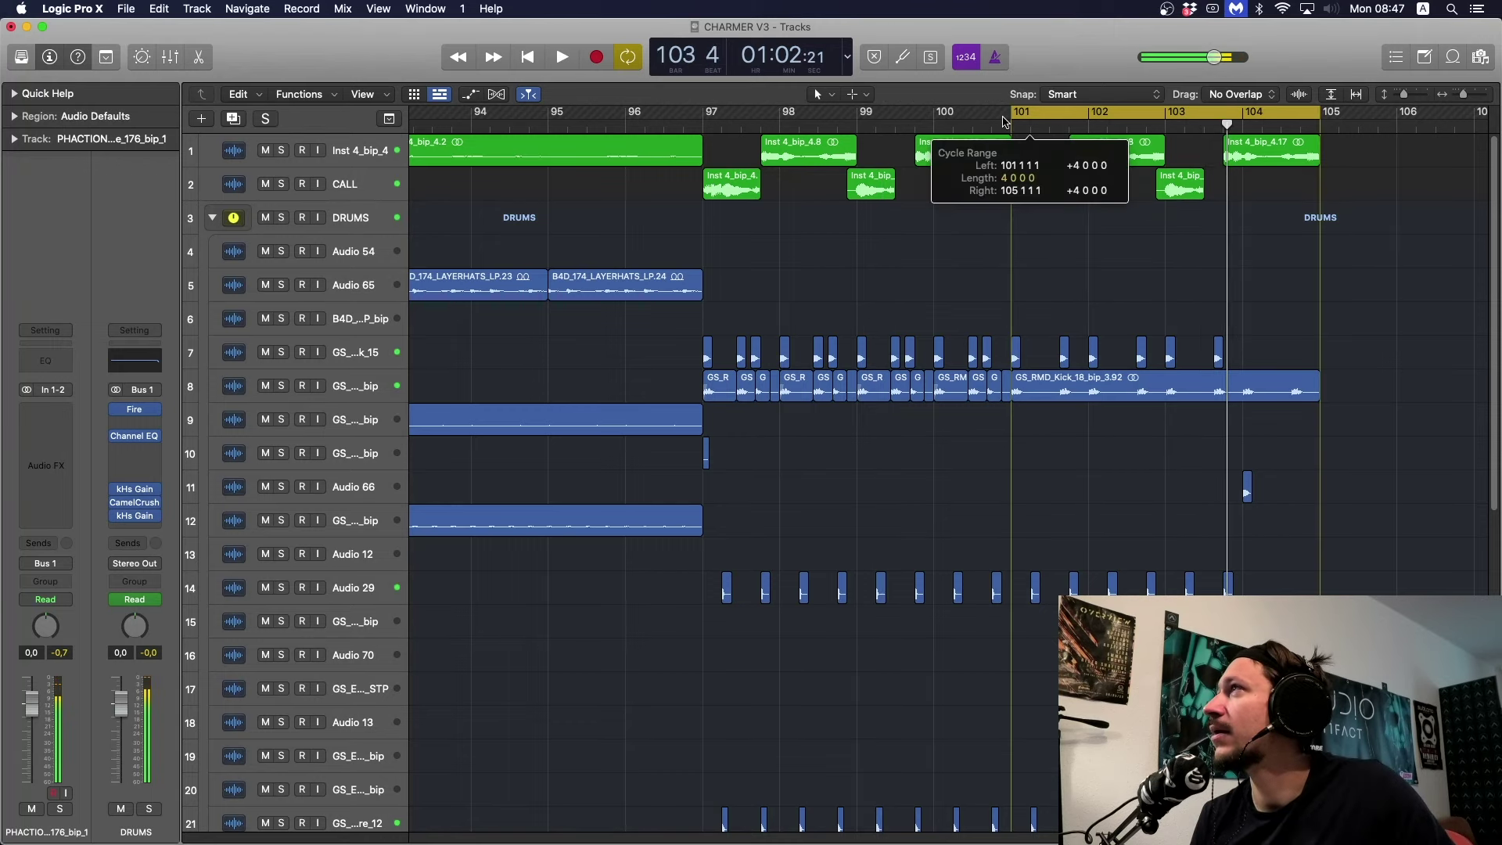
{"action": "left_click_drag", "start_coordinate": [1012, 329], "coordinate": [1373, 436]}
{"action": "key", "text": "Delete"}
{"action": "left_click_drag", "start_coordinate": [1089, 407], "coordinate": [699, 336]}
{"action": "left_click_drag", "start_coordinate": [720, 386], "coordinate": [1025, 381]}
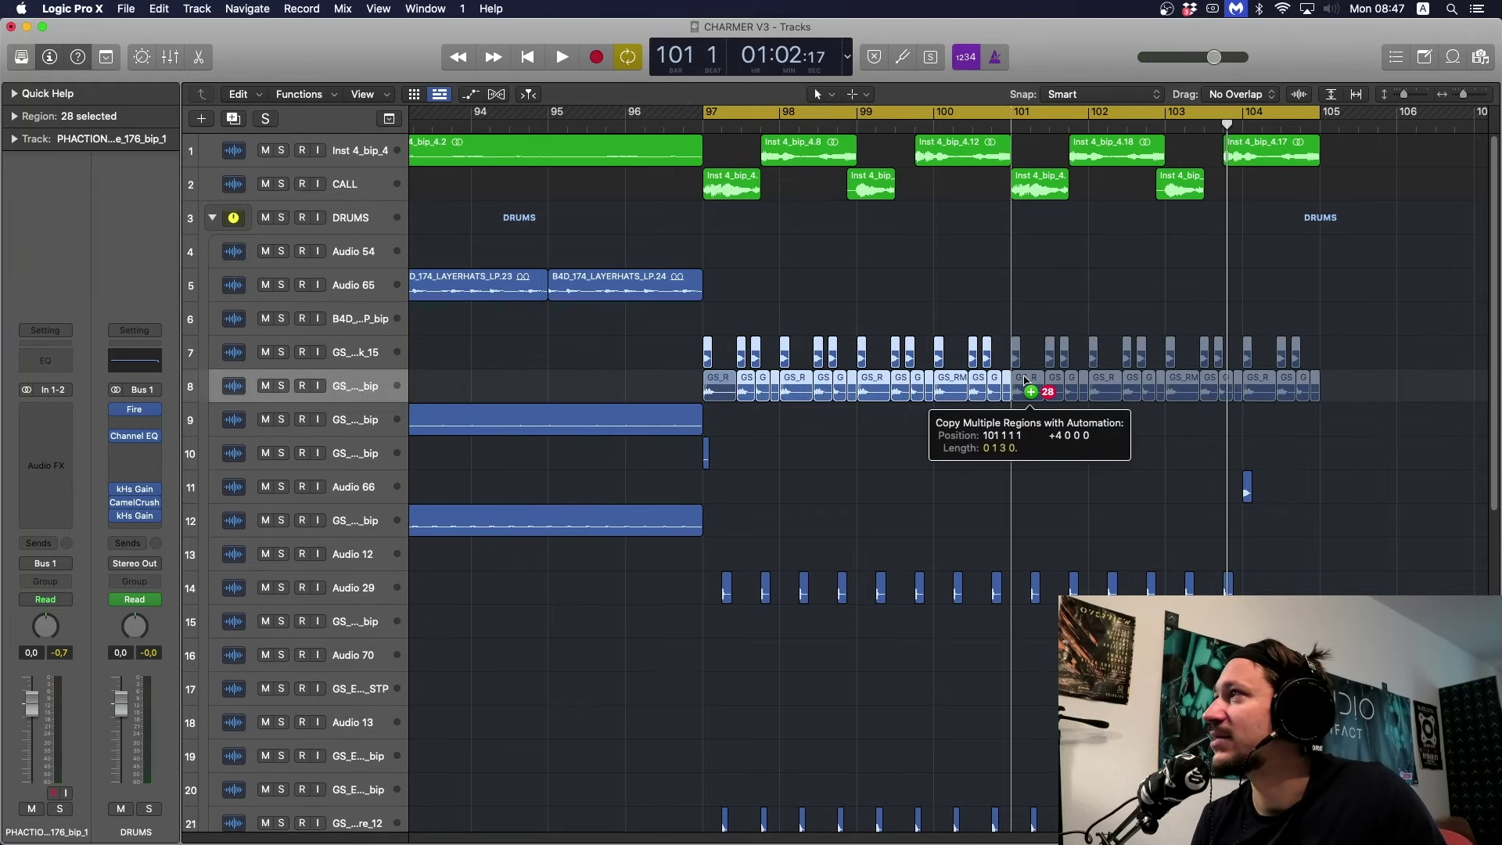
{"action": "left_click_drag", "start_coordinate": [950, 319], "coordinate": [926, 305]}
Play the section from bar 97 and review the regions across all drum tracks of the drop.
{"action": "key", "text": "space"}
{"action": "scroll", "coordinate": [916, 375], "scroll_direction": "down", "scroll_amount": 6}
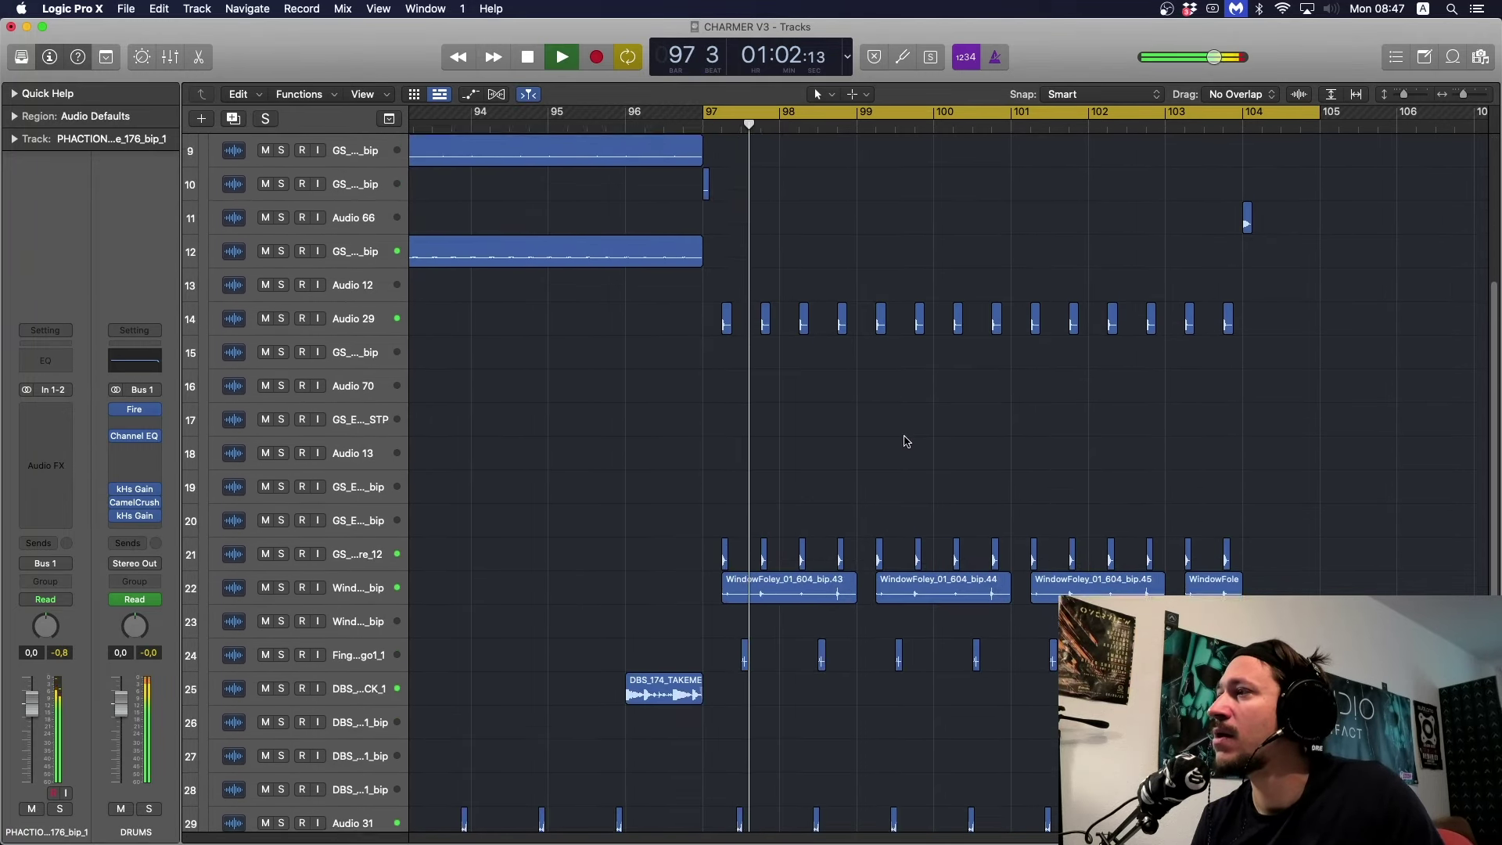
{"action": "key", "text": "super+Up"}
{"action": "key", "text": "super+Up"}
{"action": "key", "text": "super+Up"}
{"action": "key", "text": "space"}
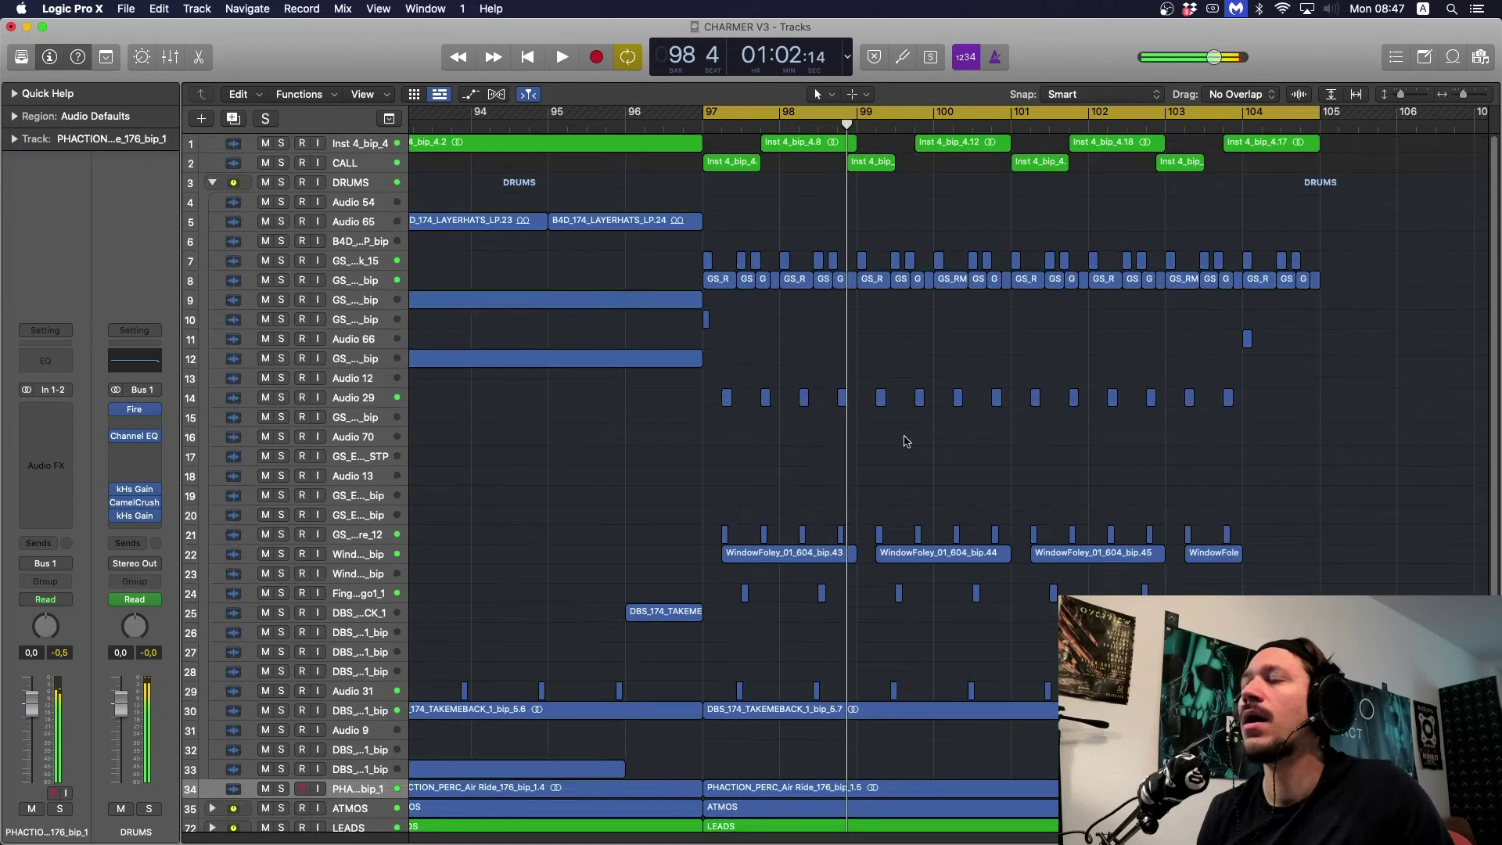
{"action": "key", "text": "super+Left"}
{"action": "key", "text": "super+Left"}
{"action": "key", "text": "super+Left"}
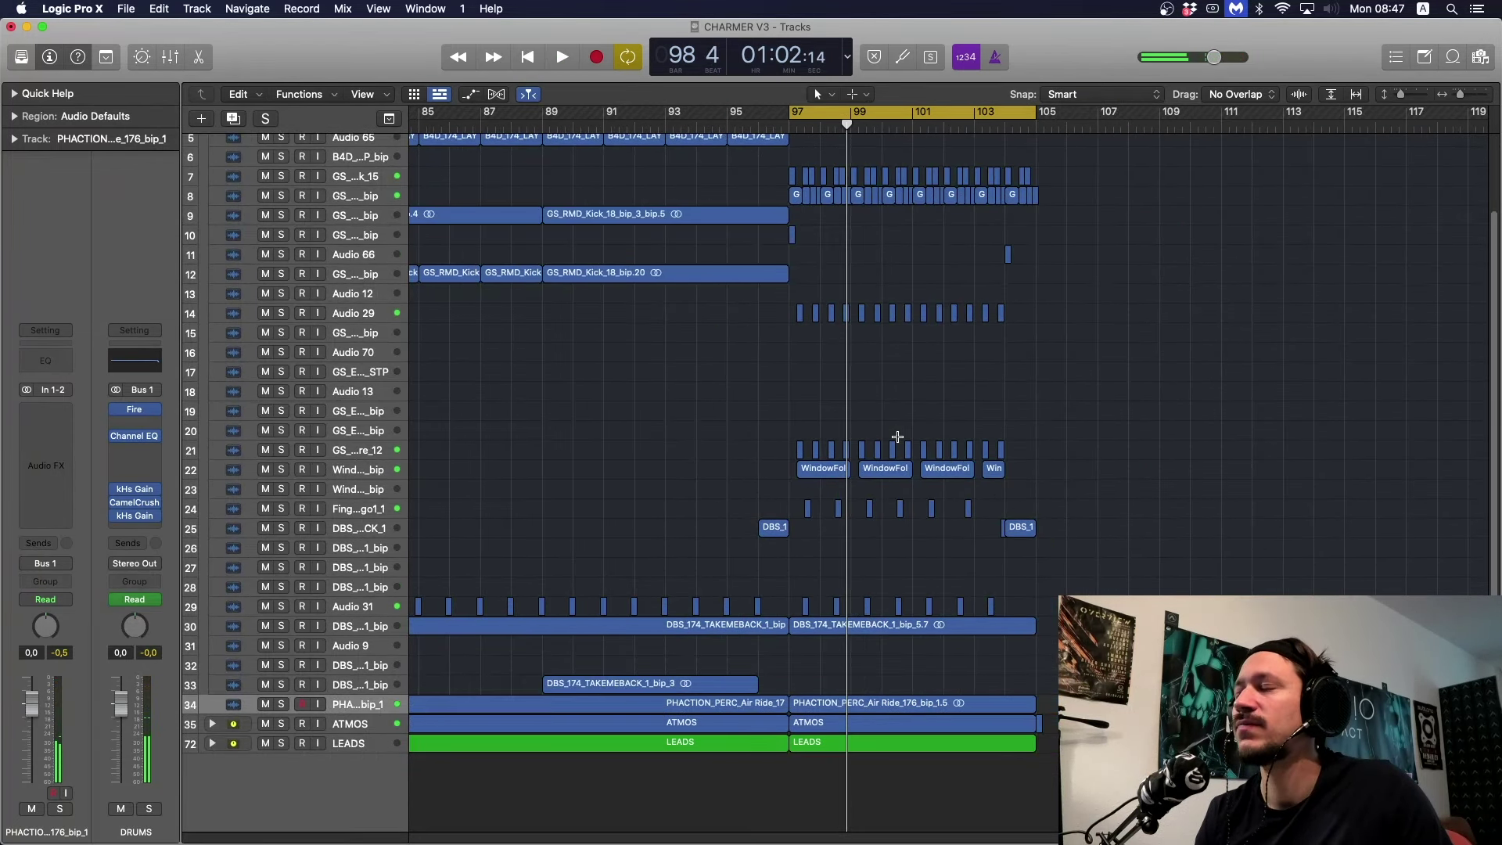
Play the first drop from Marker 2 and solo track 27 briefly to audition its percussion loop.
{"action": "left_click", "coordinate": [383, 686]}
{"action": "key", "text": "ctrl+z"}
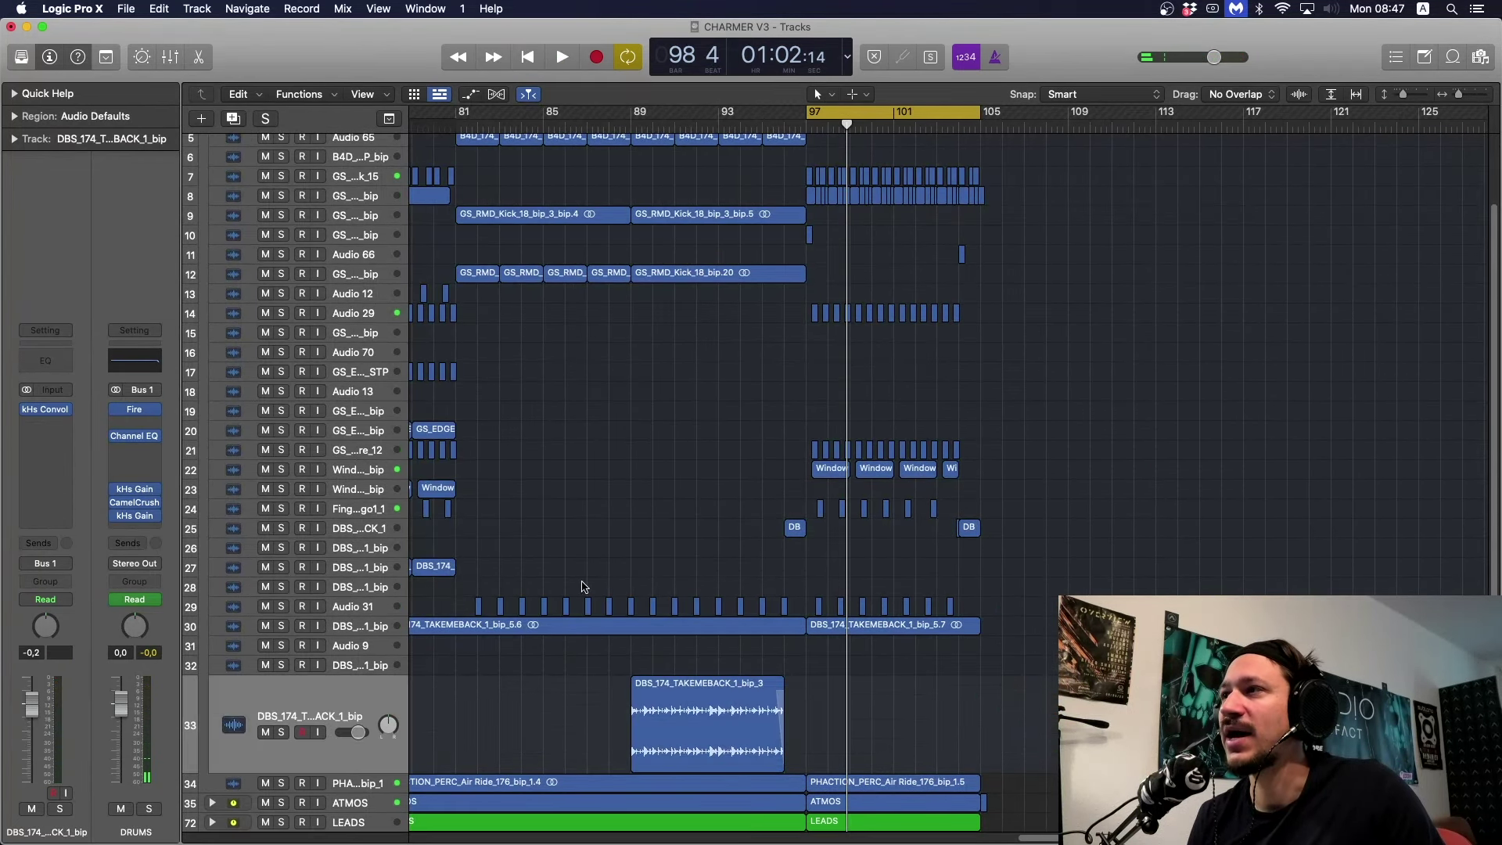
{"action": "key", "text": "super+Left"}
{"action": "key", "text": "super+Left"}
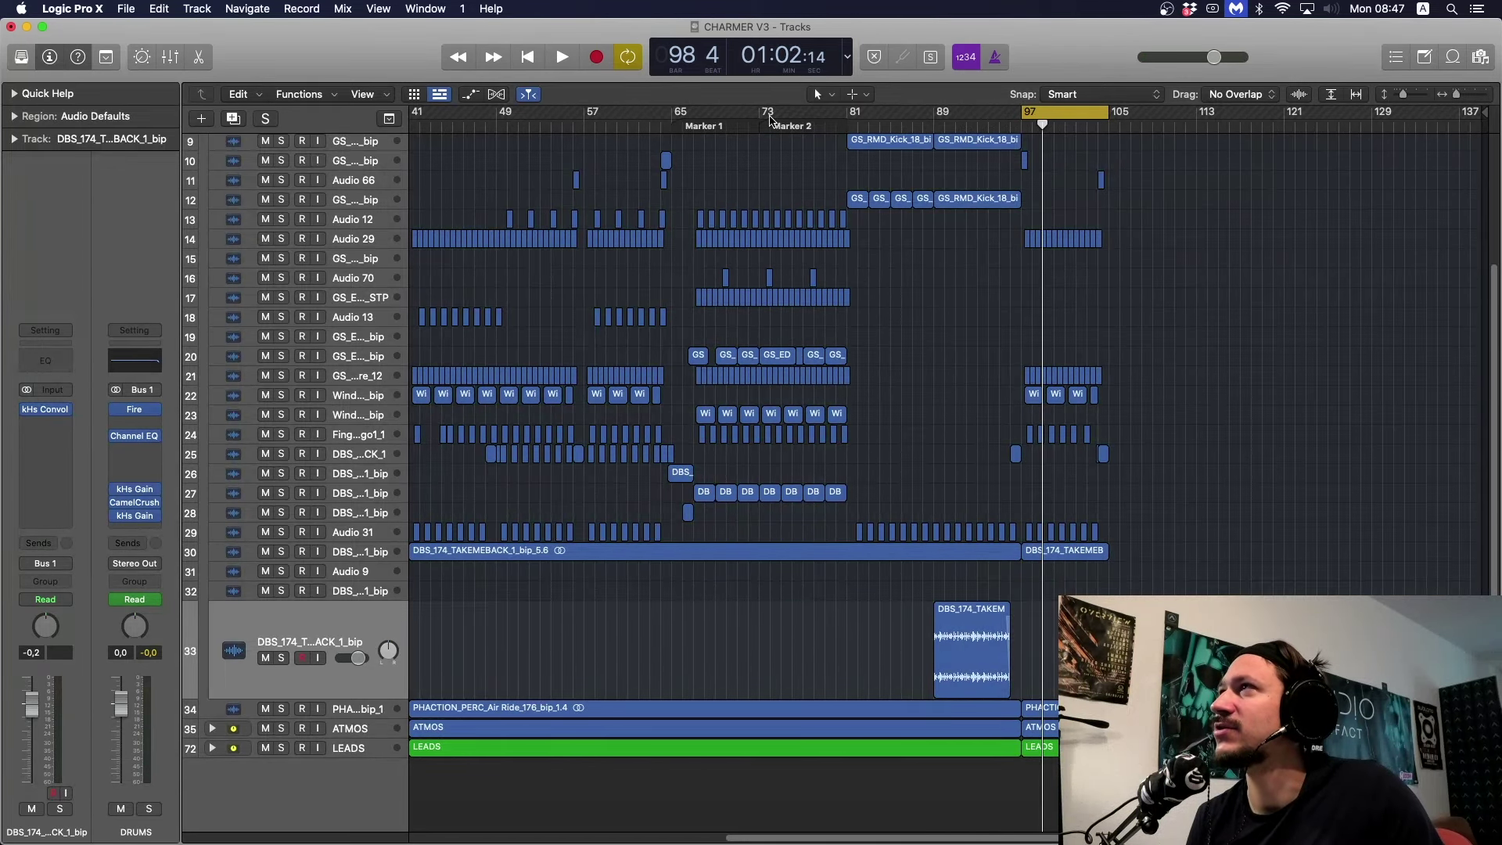
{"action": "left_click", "coordinate": [770, 126]}
{"action": "key", "text": "space"}
{"action": "left_click", "coordinate": [281, 493]}
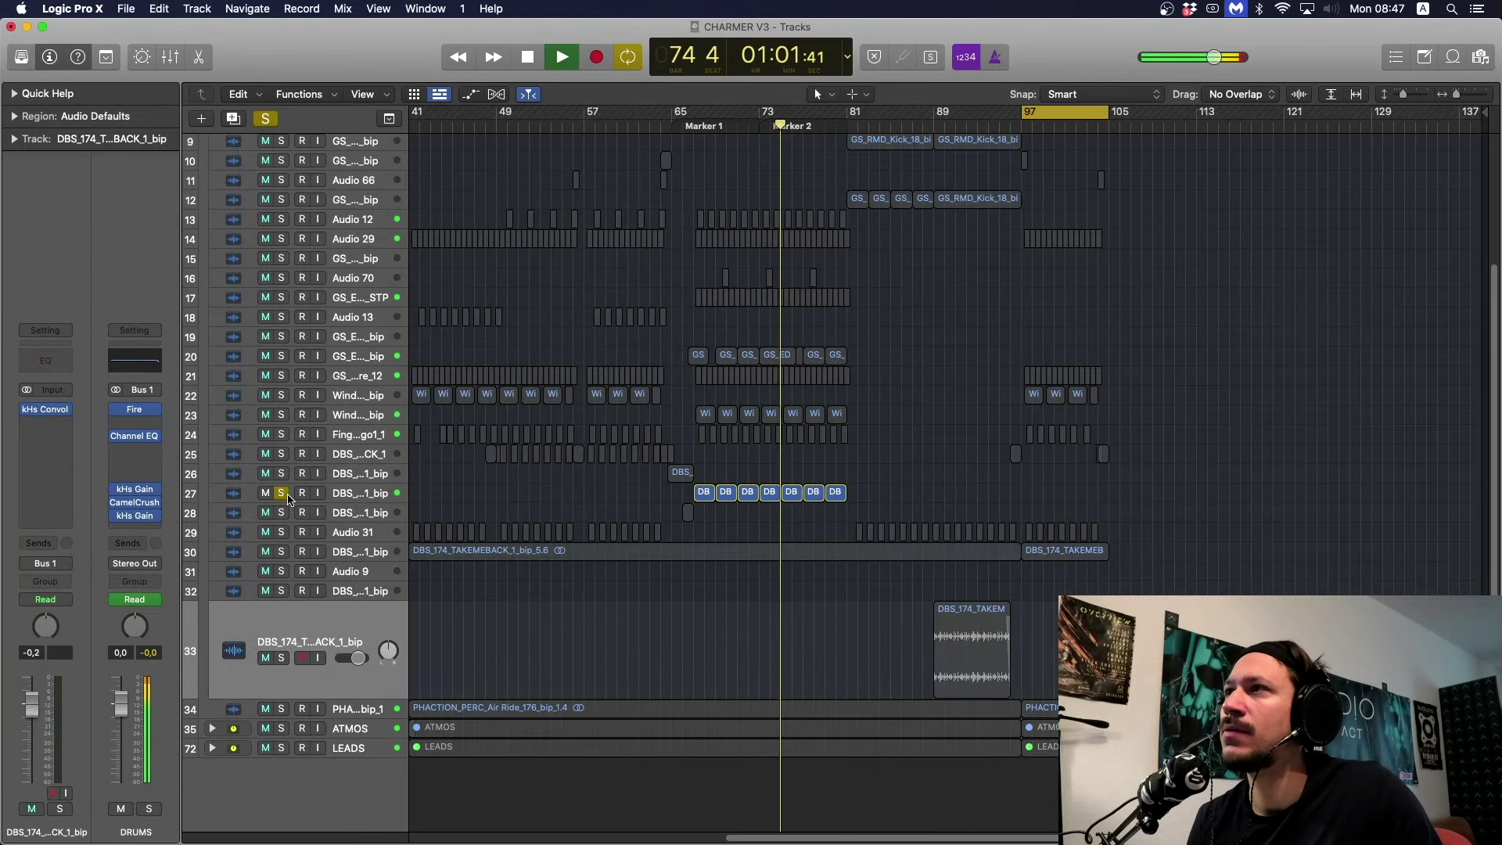
{"action": "left_click", "coordinate": [282, 493]}
{"action": "key", "text": "space"}
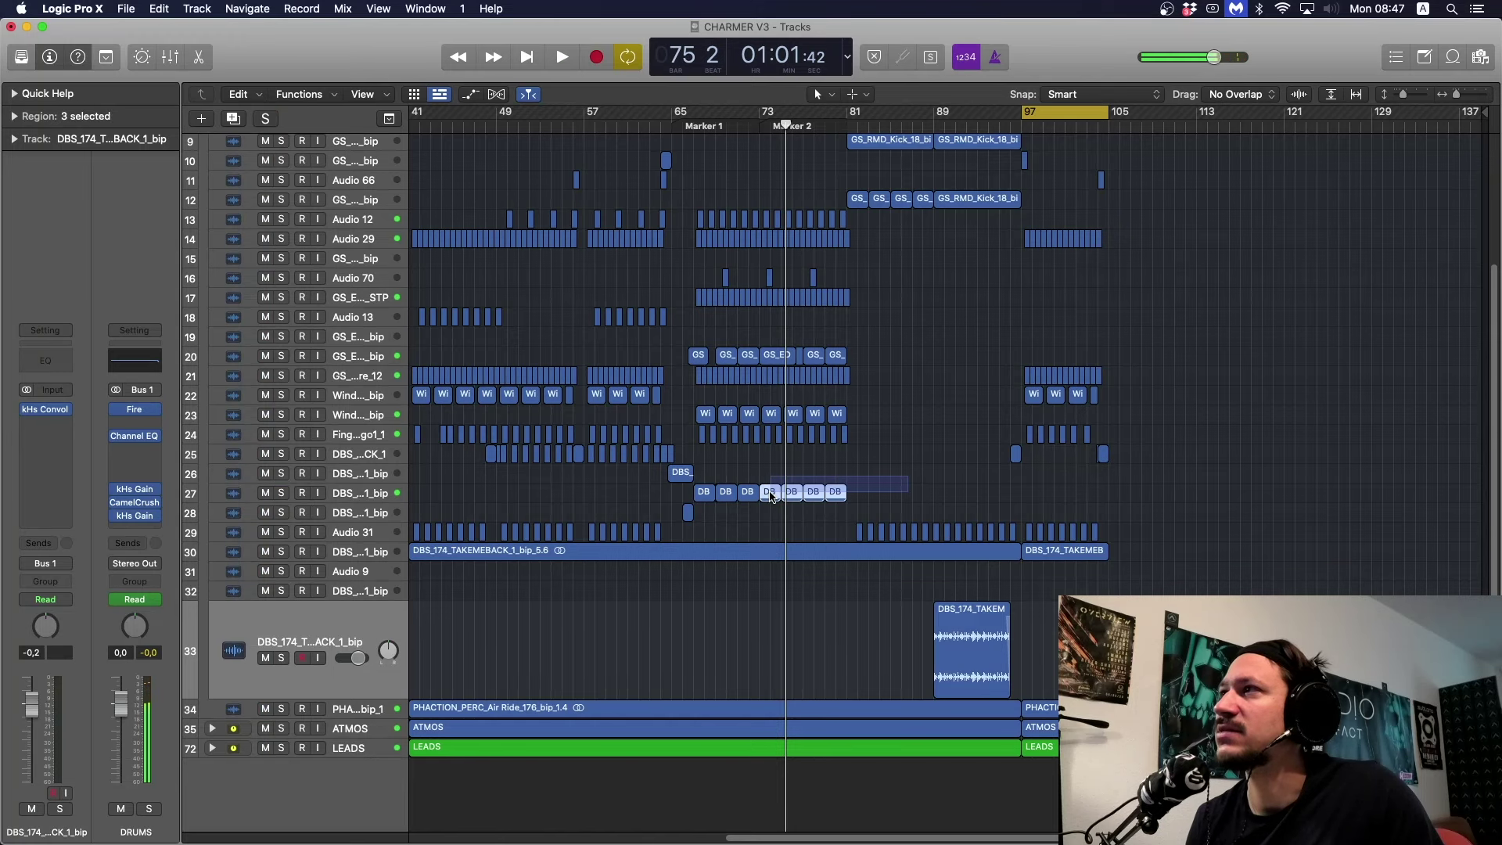
Copy the last four loop regions of track 27 from bar 73 to bar 97 and play them with the new drop.
{"action": "left_click_drag", "start_coordinate": [770, 495], "coordinate": [1029, 474]}
{"action": "key", "text": "space"}
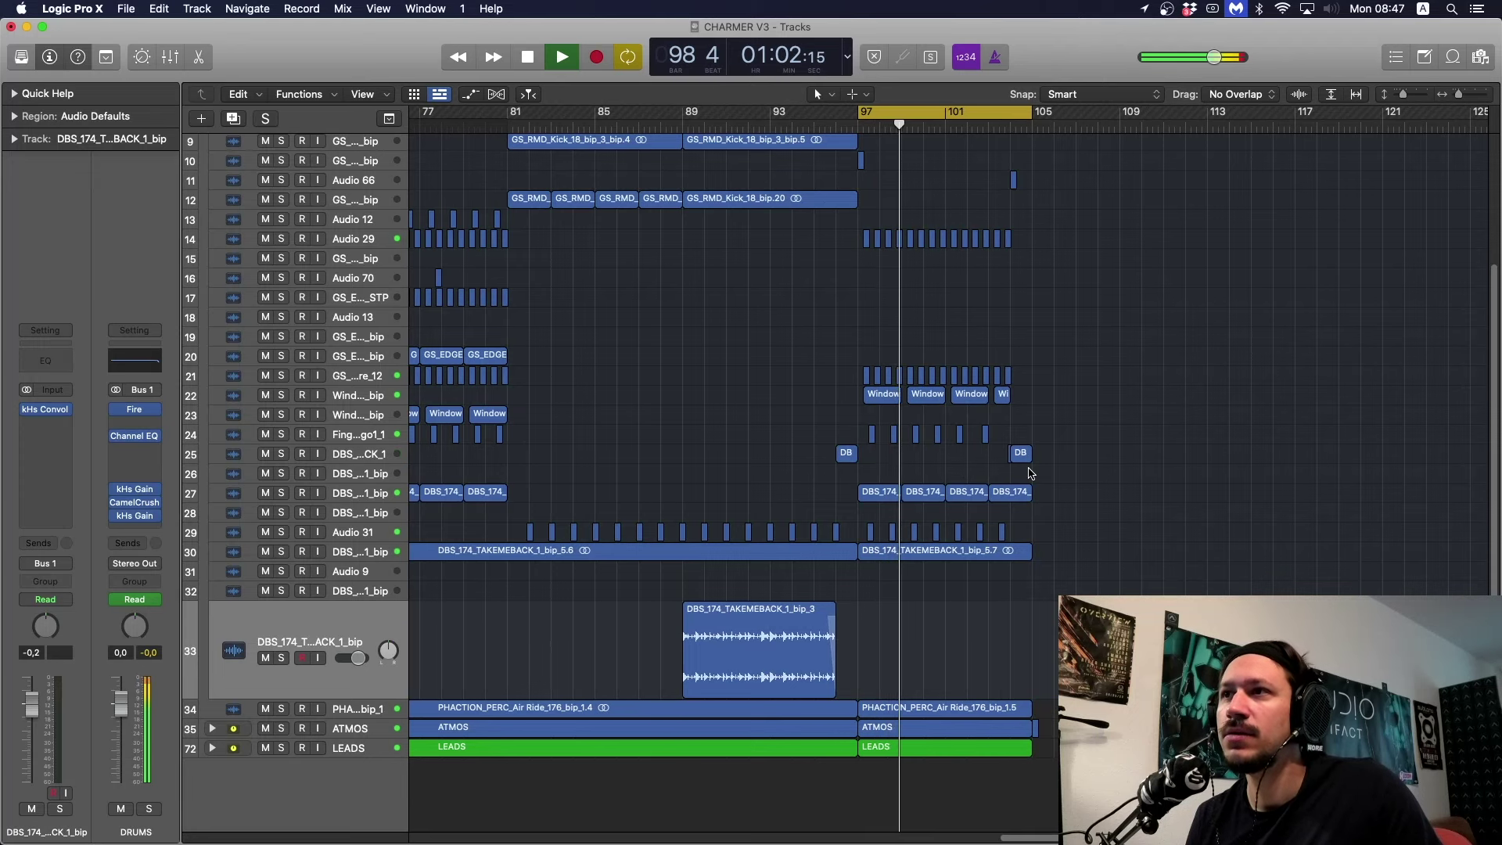
{"action": "key", "text": "ctrl+z"}
{"action": "key", "text": "super+Right"}
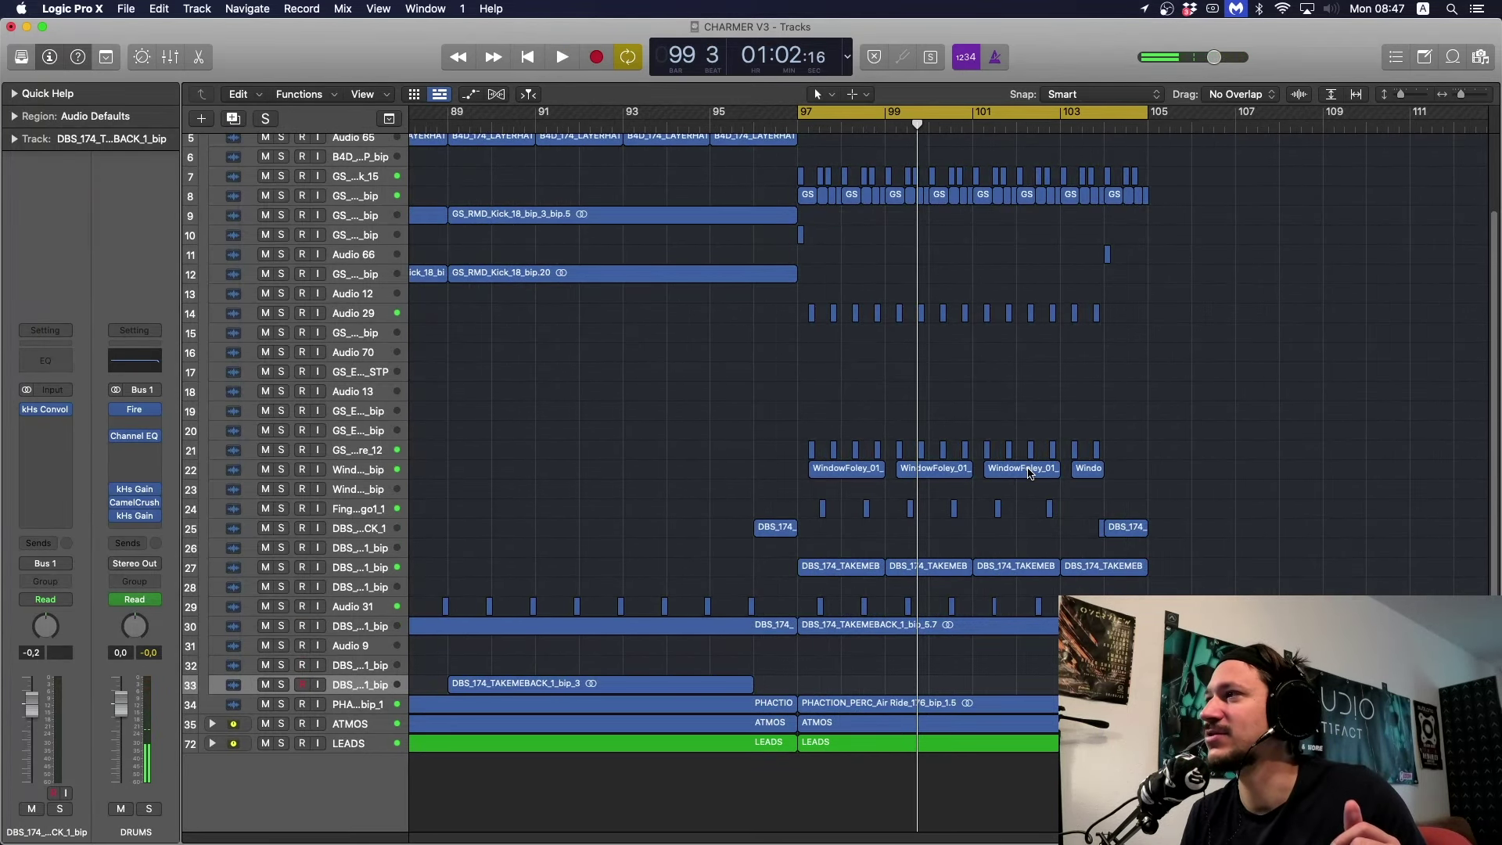
Expand the LEADS and ATMOS track stacks to inspect their regions around bar 97, and collapse ATMOS again.
{"action": "left_click", "coordinate": [354, 721]}
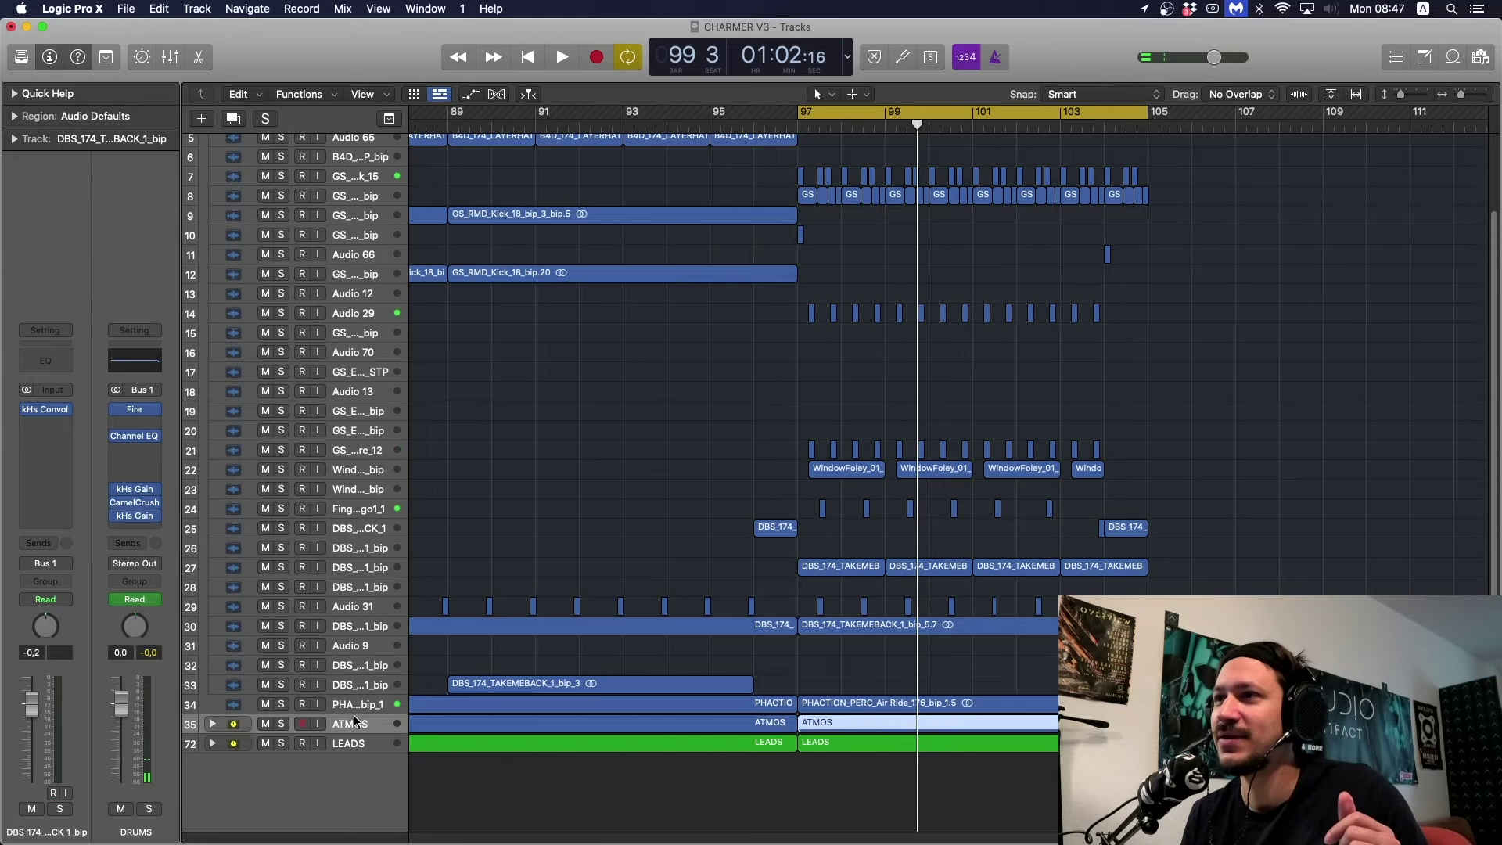
{"action": "left_click", "coordinate": [213, 744]}
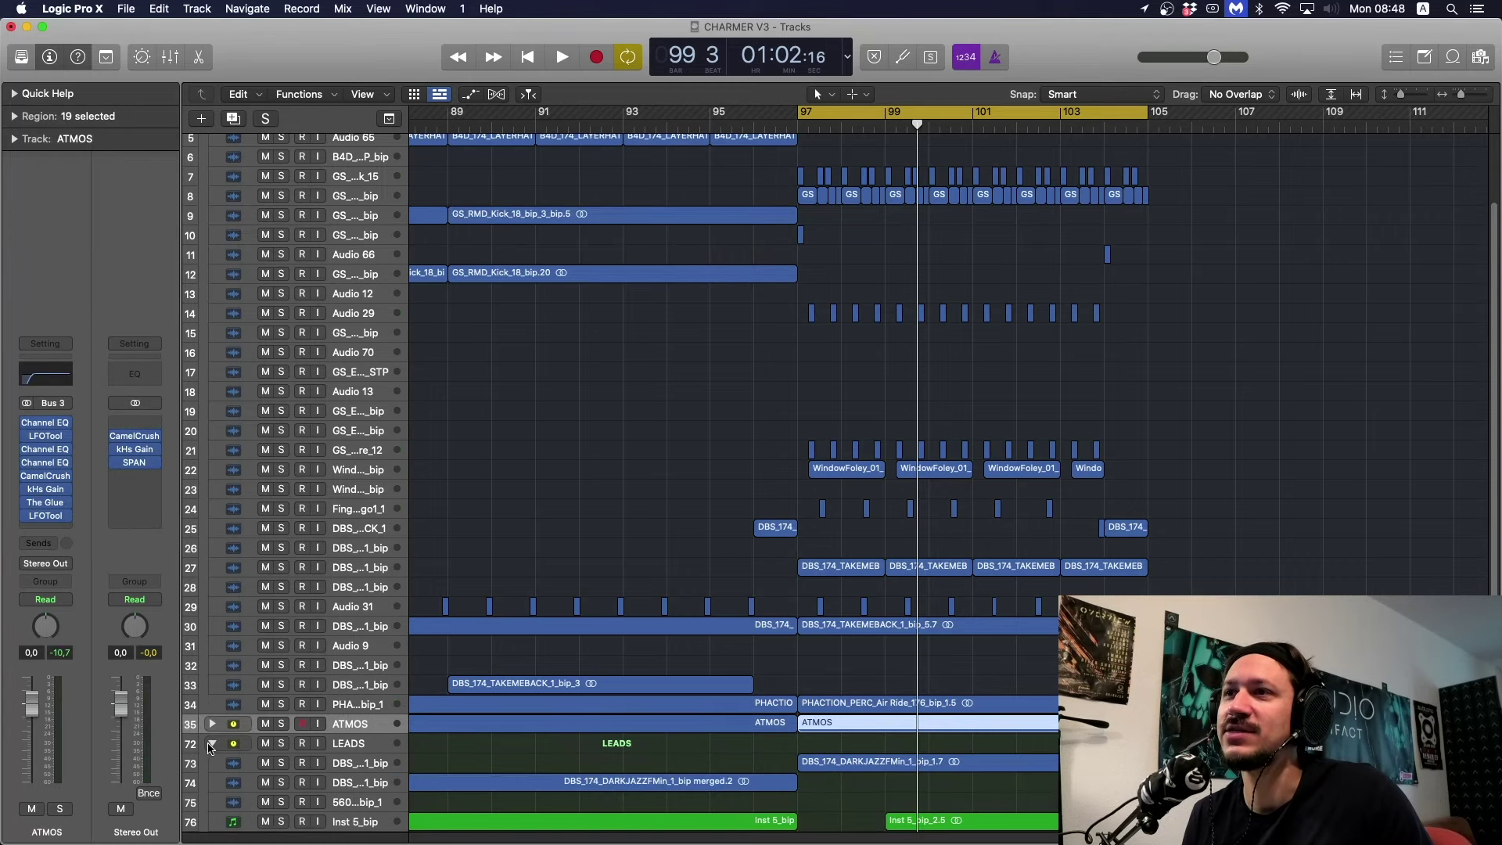
{"action": "left_click", "coordinate": [212, 627]}
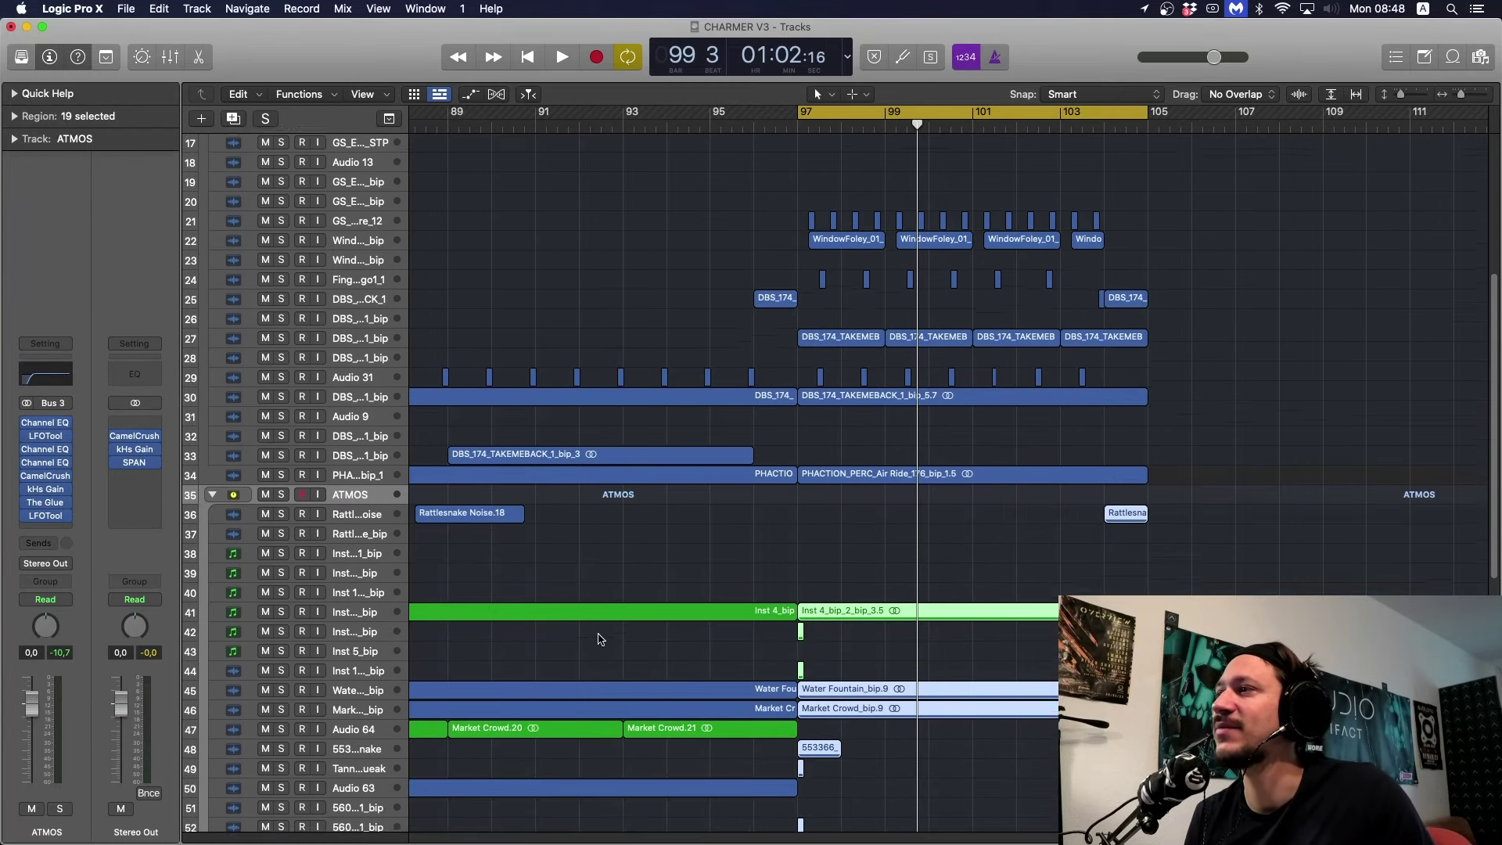
{"action": "scroll", "coordinate": [222, 374], "scroll_direction": "up", "scroll_amount": 3}
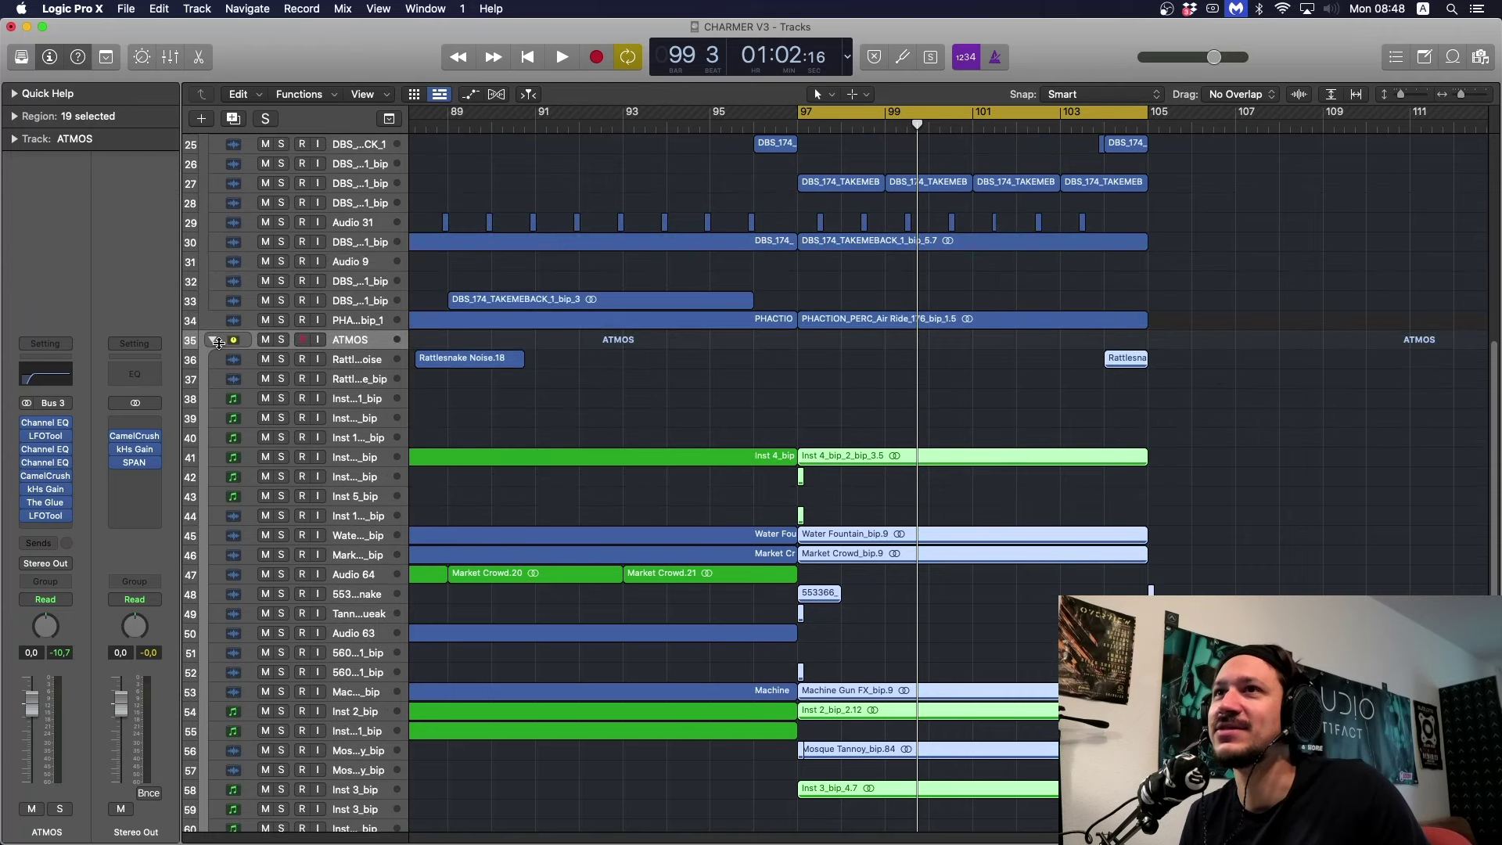
{"action": "left_click", "coordinate": [213, 342]}
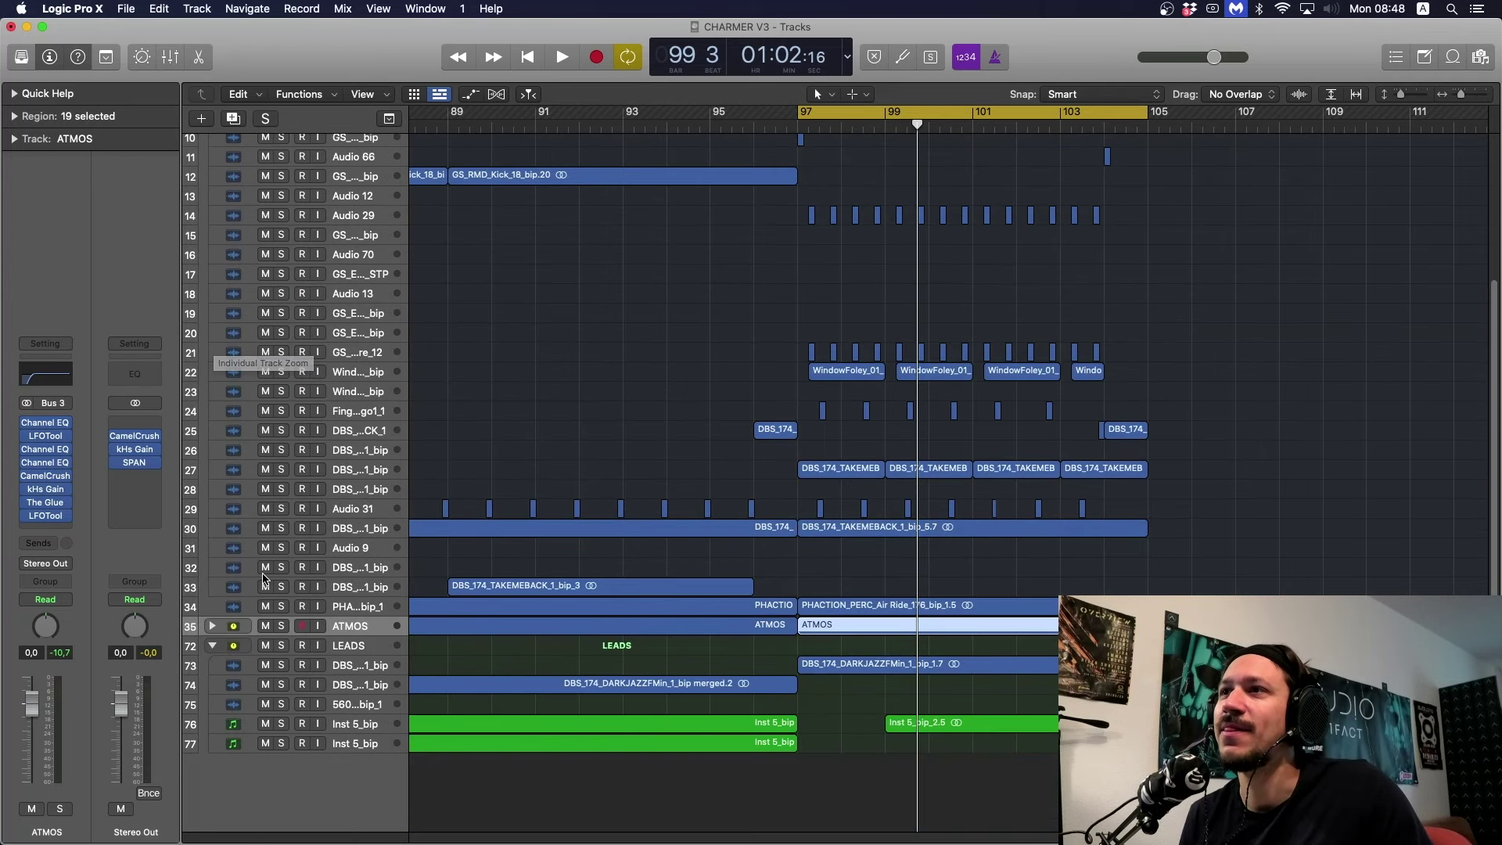
Play the drop from bar 97 while soloing and unsoloing the LEADS stack to compare it with the ATMOS stack and full mix.
{"action": "left_click", "coordinate": [282, 646]}
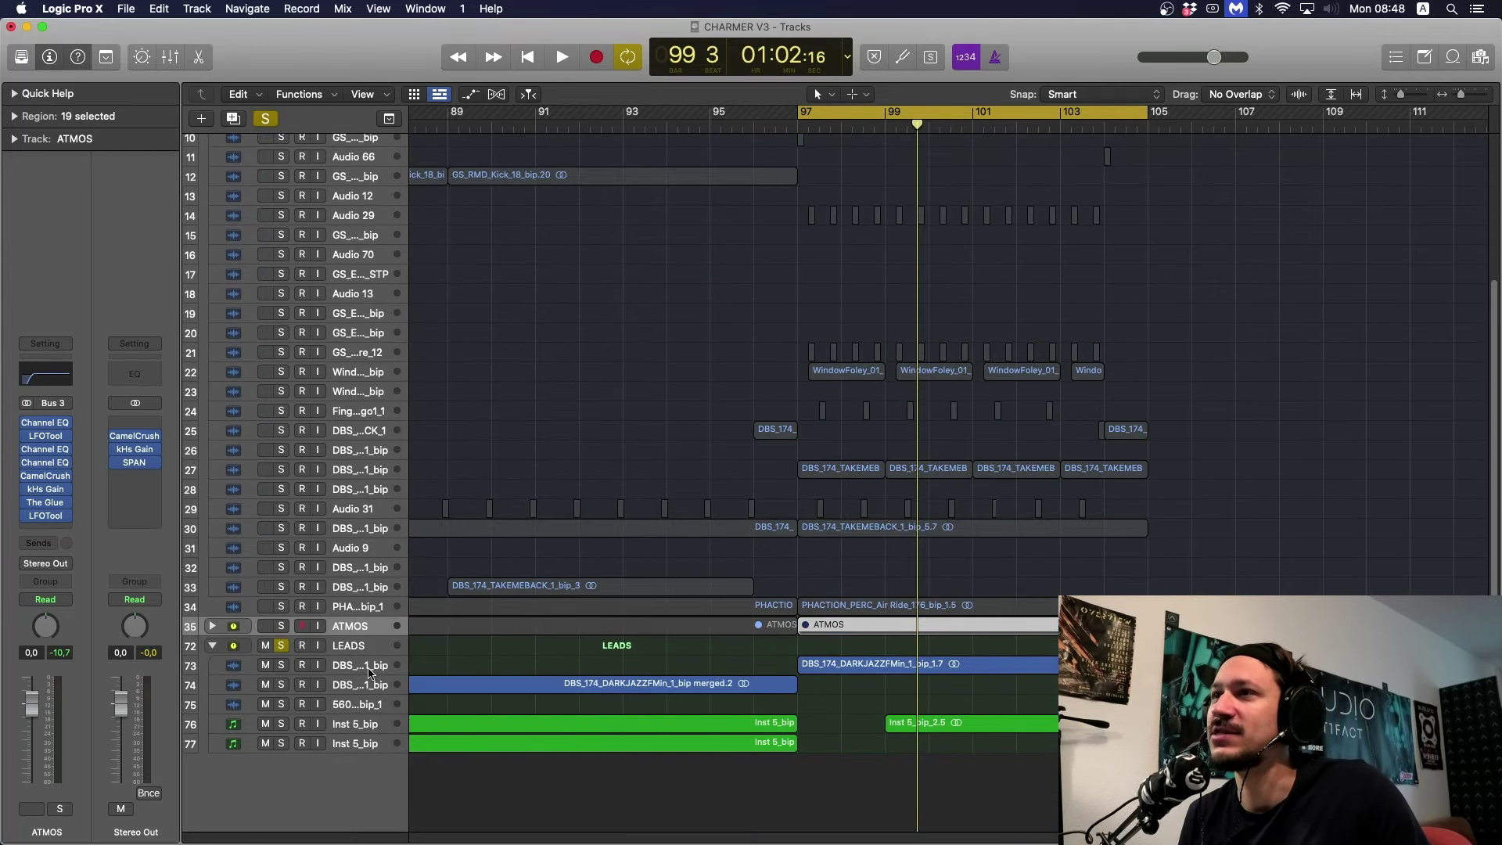
{"action": "left_click", "coordinate": [374, 665]}
{"action": "key", "text": "space"}
{"action": "key", "text": "ctrl+z"}
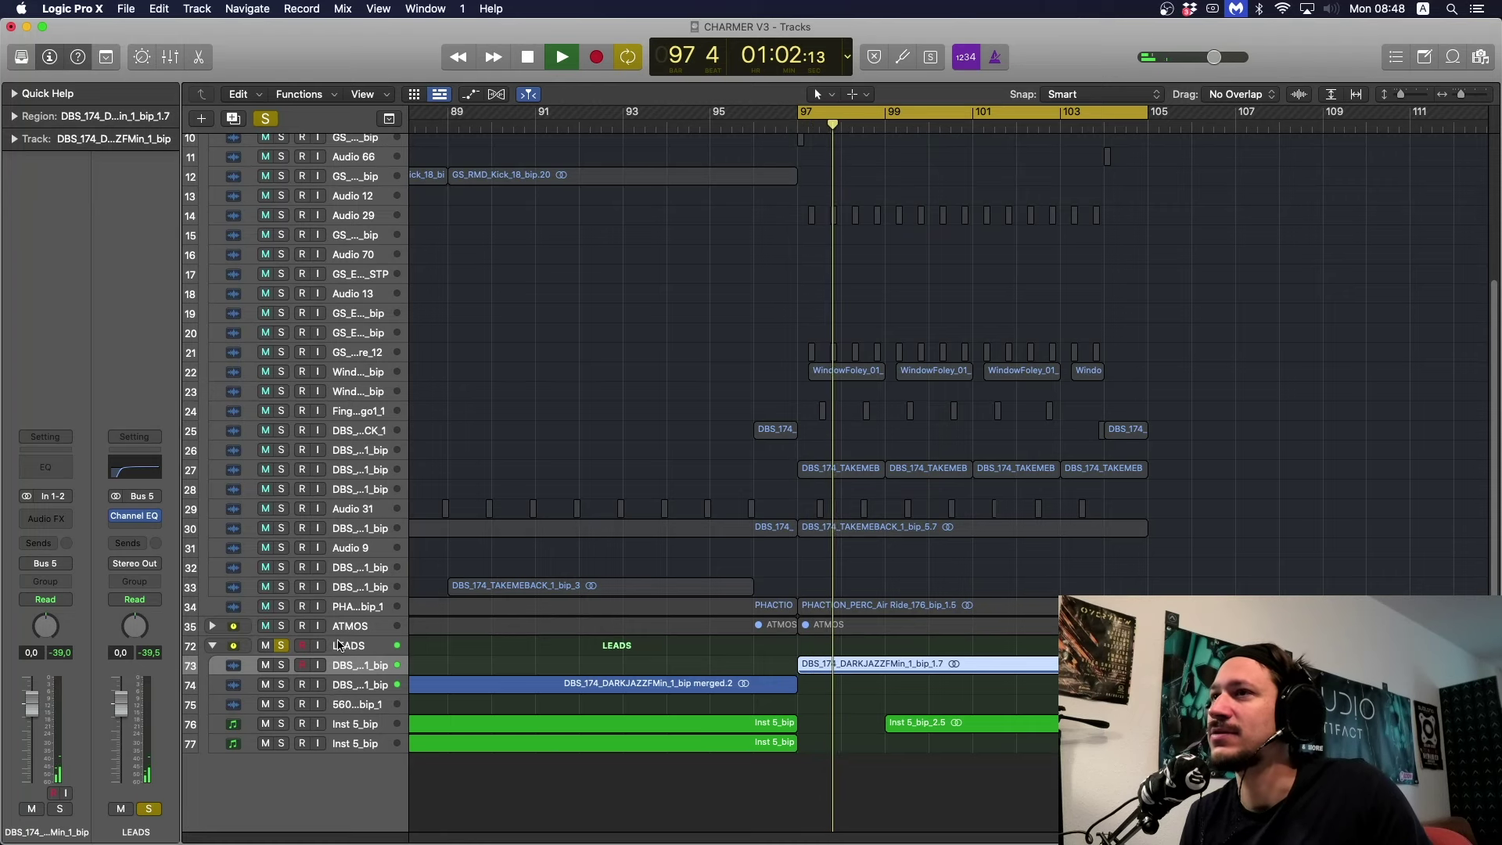
{"action": "left_click", "coordinate": [282, 646]}
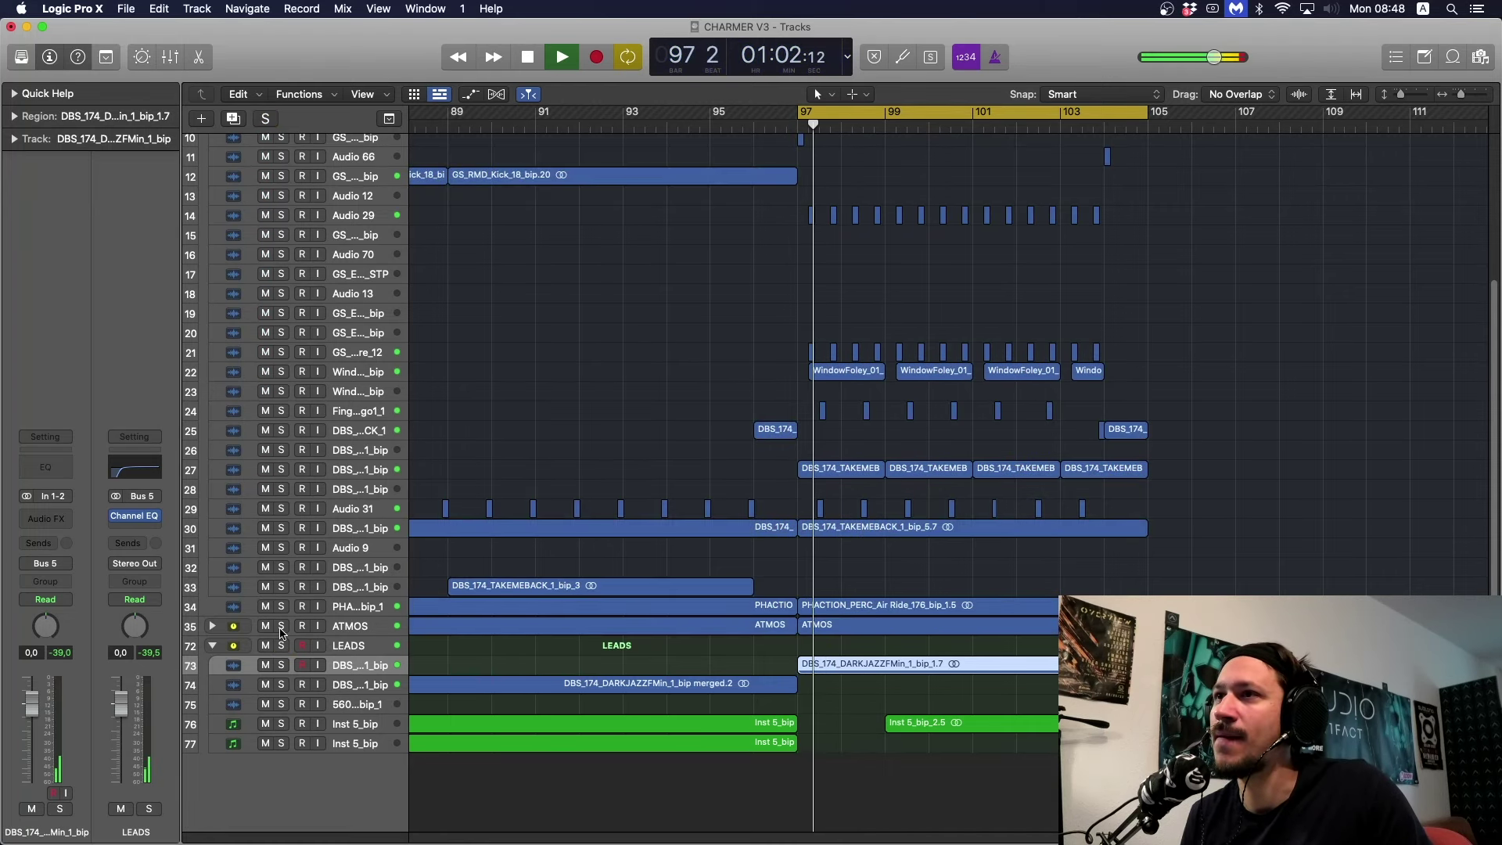
{"action": "left_click", "coordinate": [282, 626]}
{"action": "left_click", "coordinate": [282, 626]}
{"action": "left_click", "coordinate": [283, 646]}
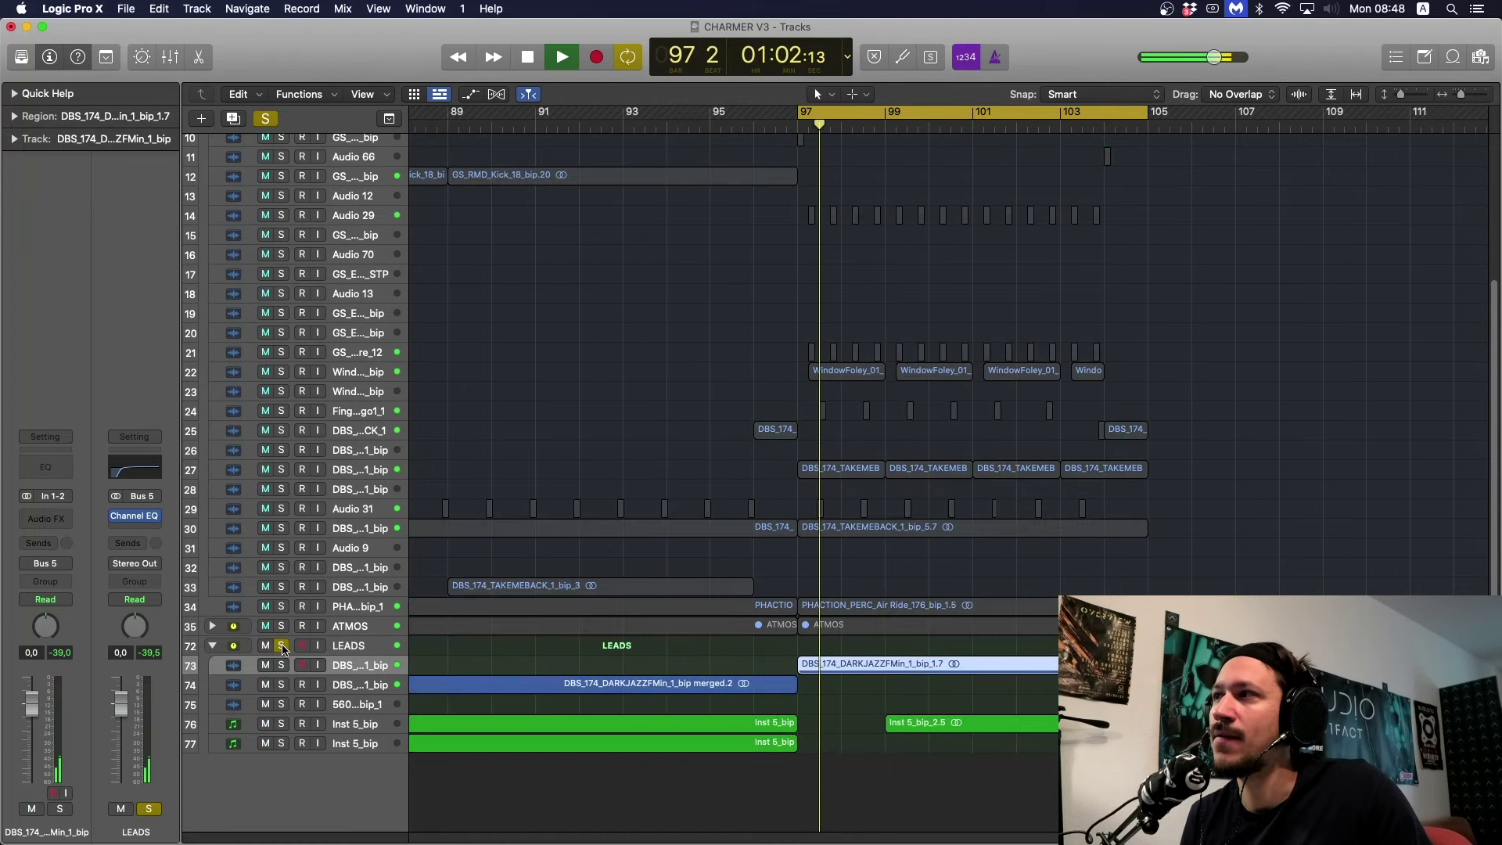
{"action": "left_click", "coordinate": [283, 648]}
{"action": "left_click", "coordinate": [283, 647]}
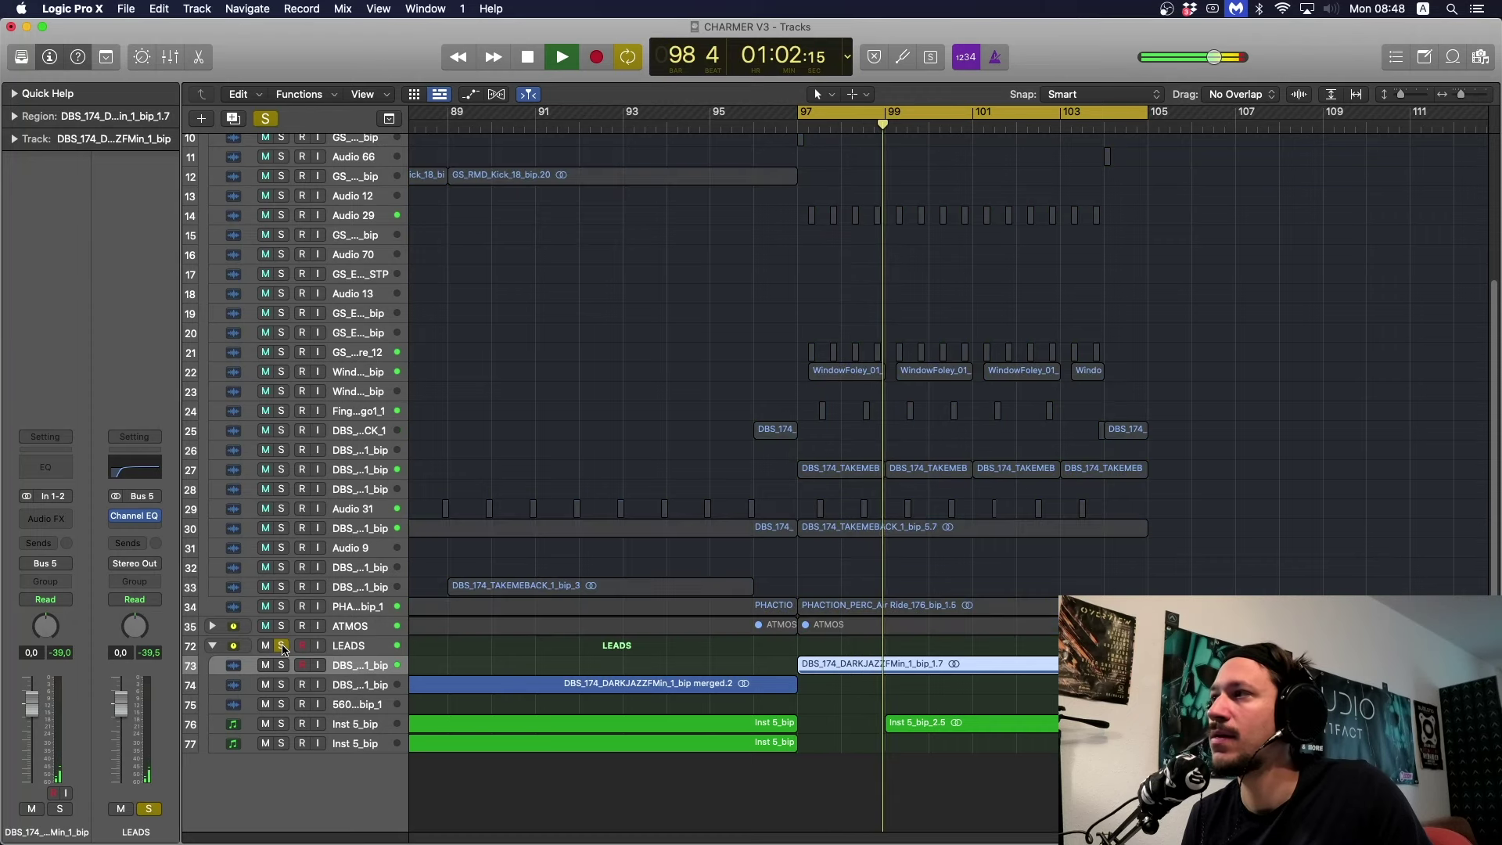
{"action": "key", "text": "space"}
{"action": "left_click", "coordinate": [282, 647]}
Copy the short lead hit at bar 99 on Inst 5_bip to bar 97, delete the original region, and play the result.
{"action": "left_click", "coordinate": [951, 724]}
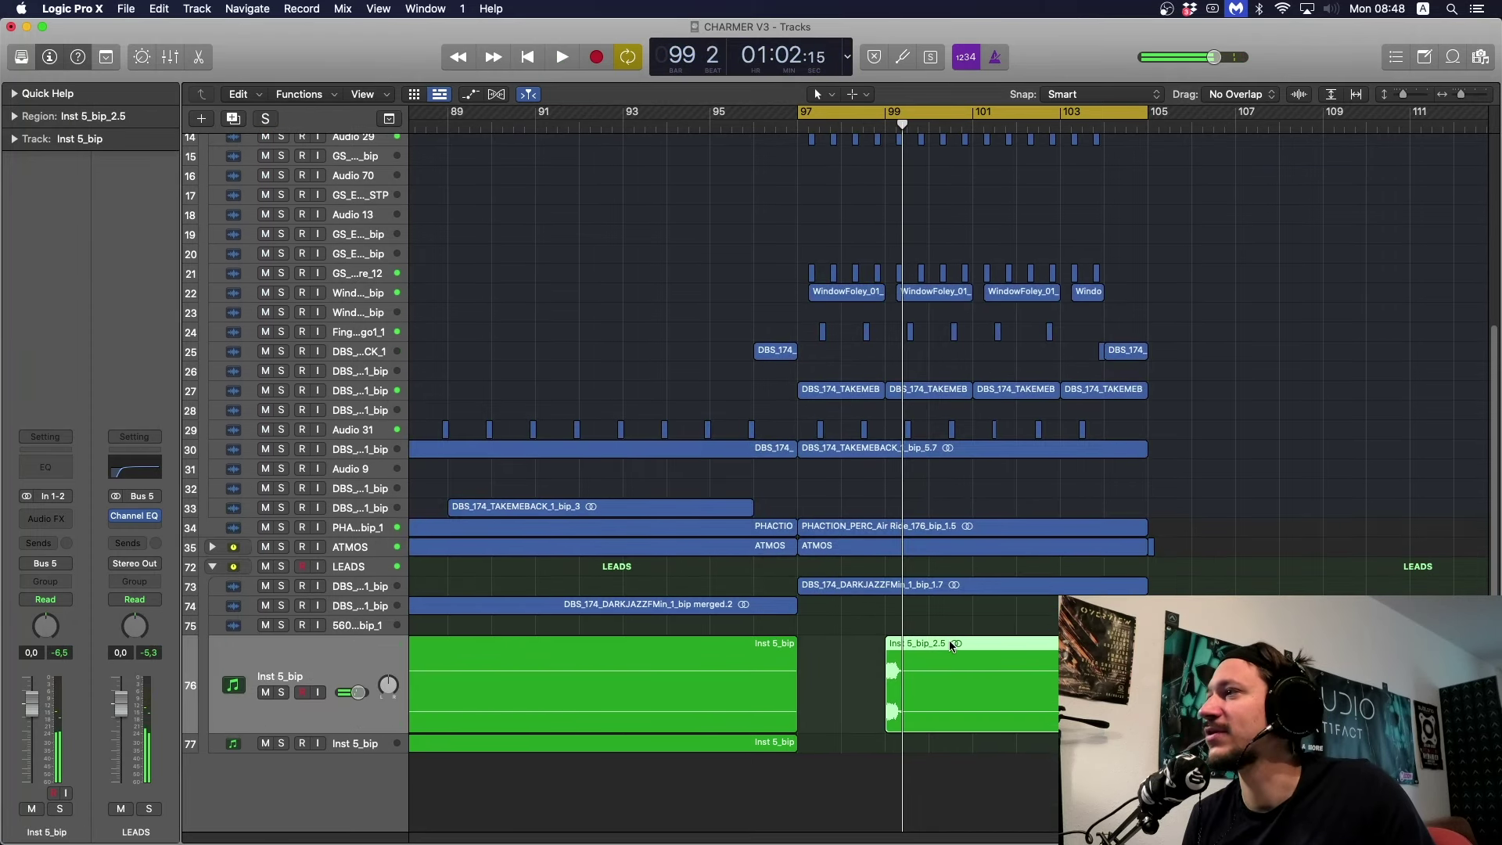
{"action": "left_click_drag", "start_coordinate": [911, 680], "coordinate": [808, 665]}
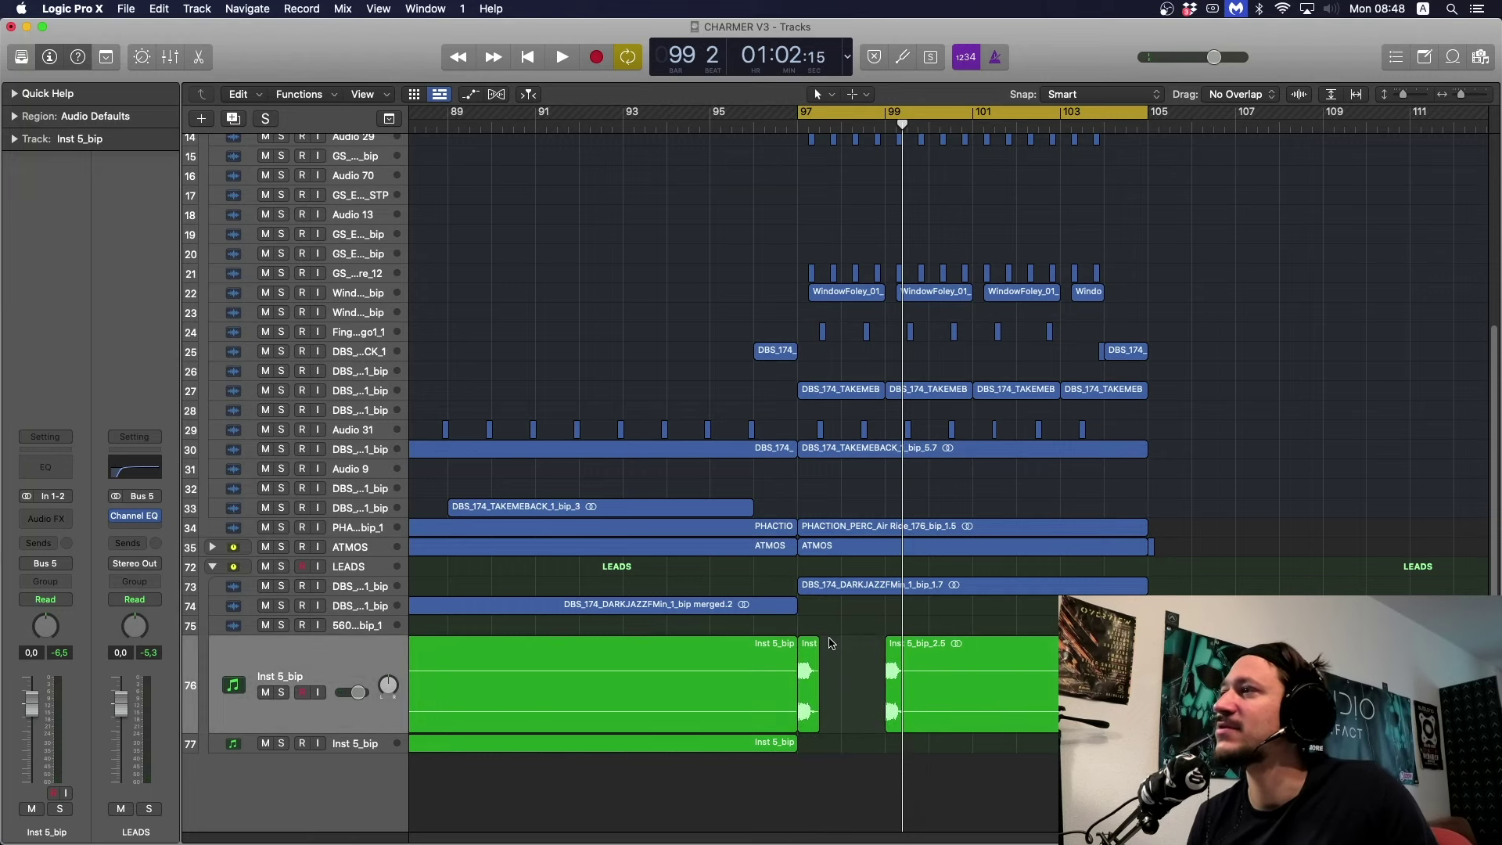
{"action": "key", "text": "super+Right"}
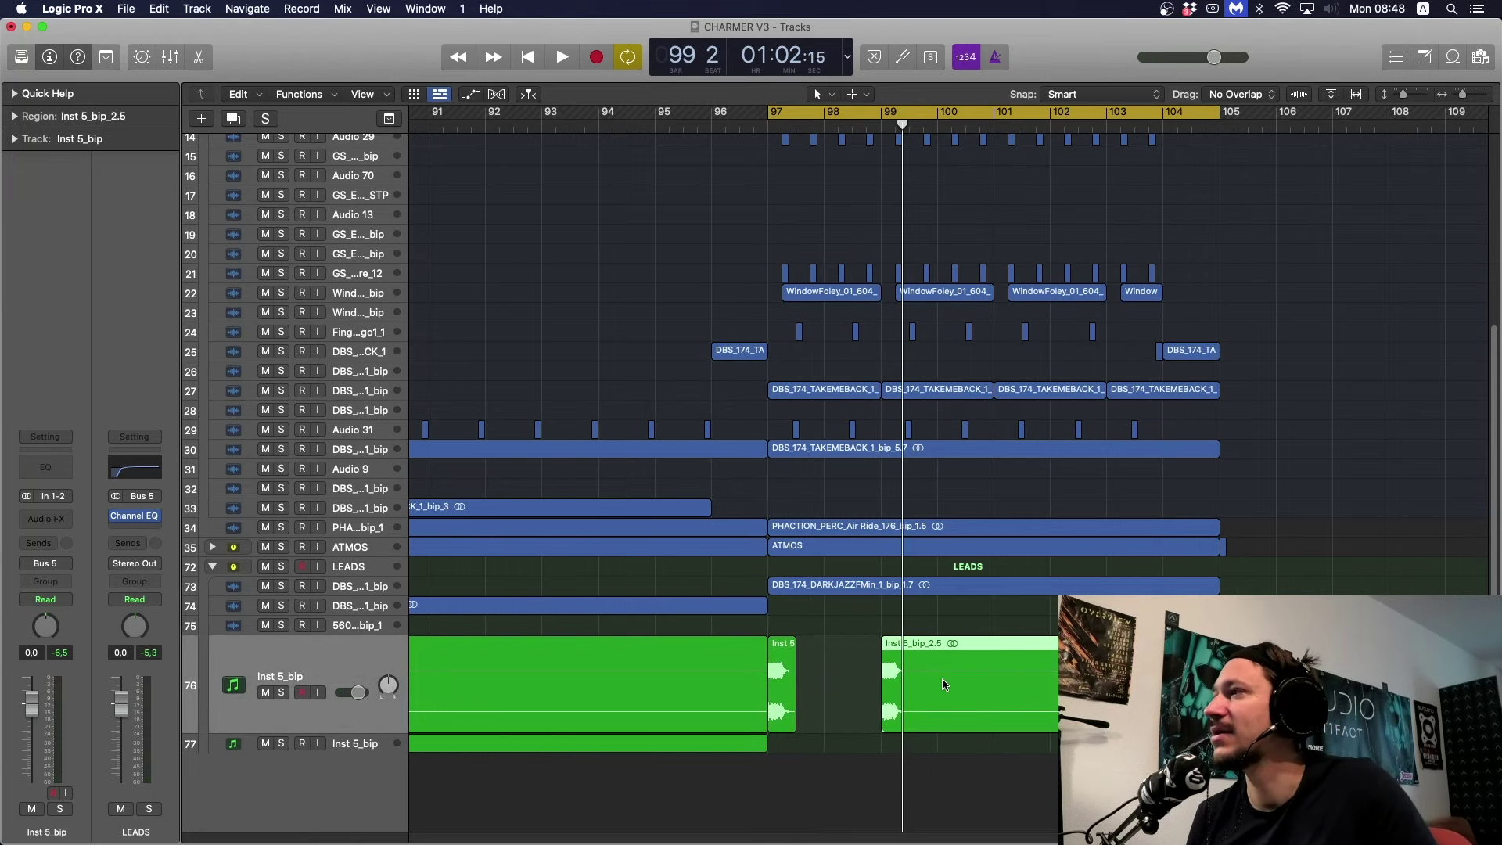
{"action": "key", "text": "Delete"}
{"action": "key", "text": "space"}
{"action": "left_click", "coordinate": [784, 664]}
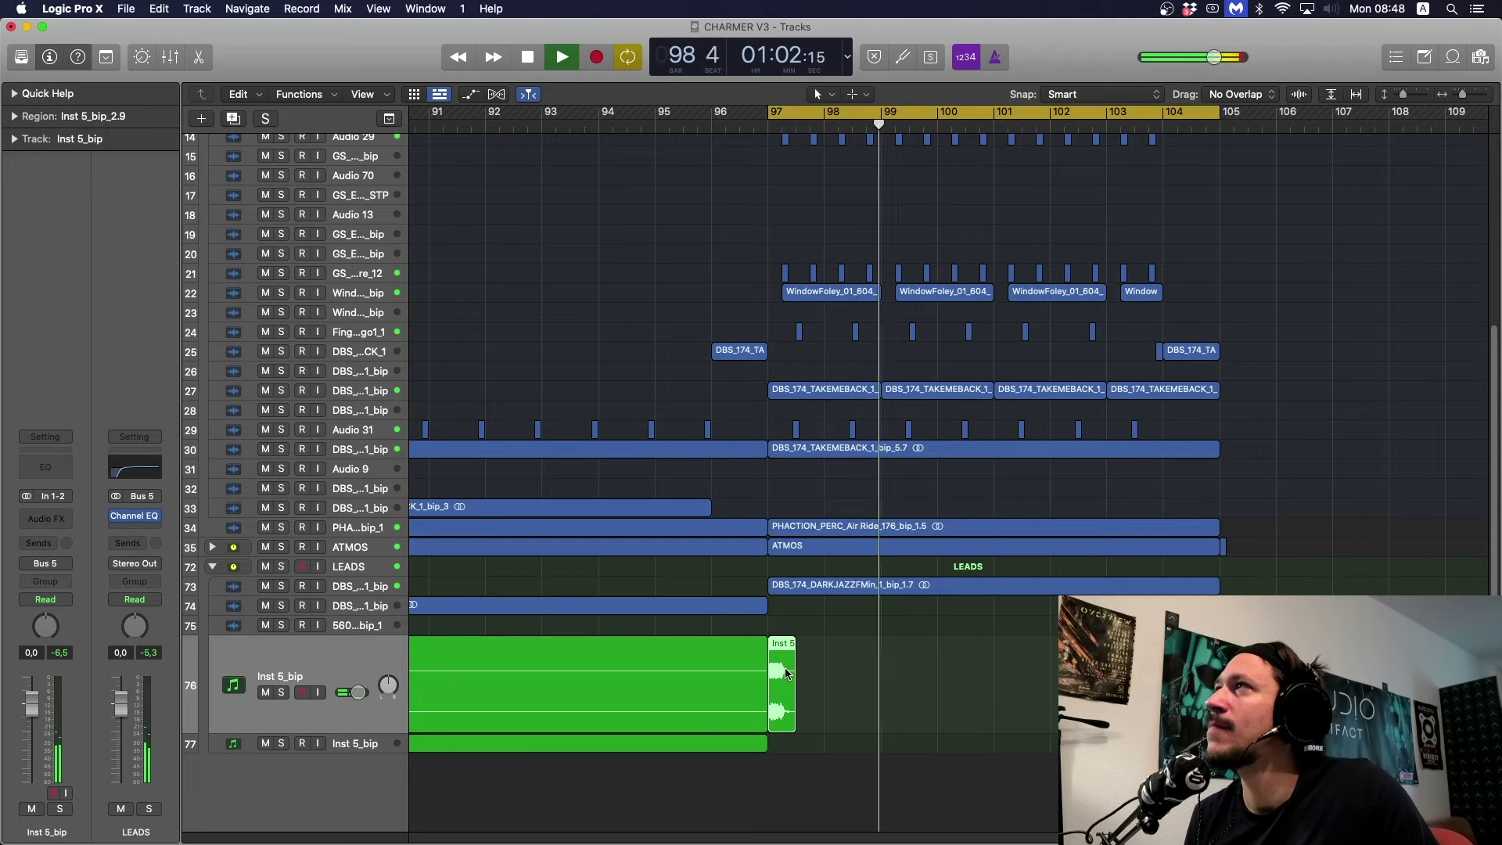
Move the short lead hit on Inst 5_bip from bar 97 to just before bar 99, playing the drop to check its placement.
{"action": "key", "text": "space"}
{"action": "left_click", "coordinate": [846, 679]}
{"action": "left_click_drag", "start_coordinate": [784, 679], "coordinate": [883, 679]}
{"action": "key", "text": "space"}
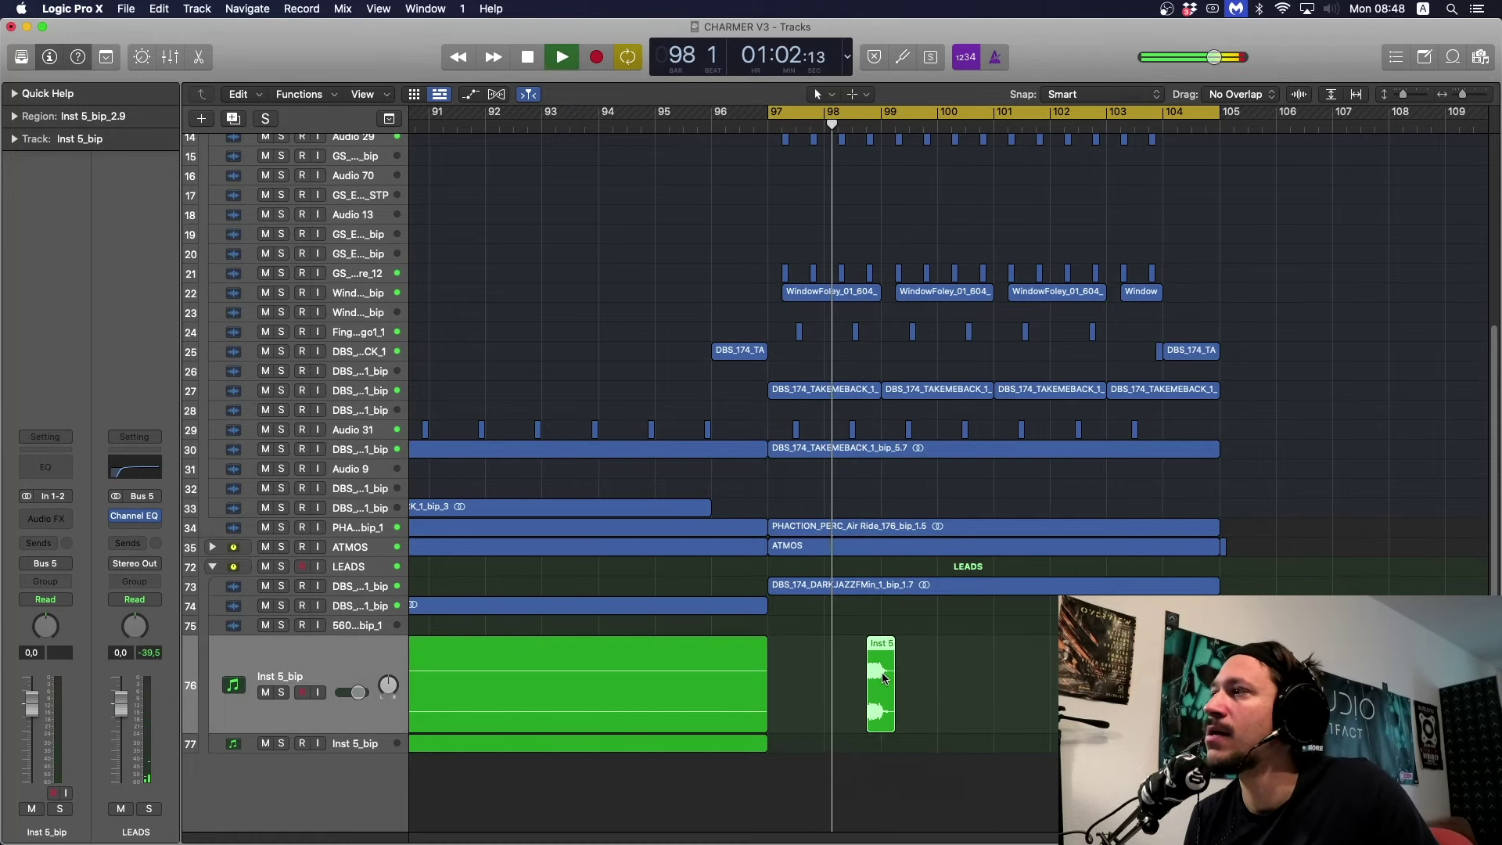
{"action": "left_click_drag", "start_coordinate": [893, 704], "coordinate": [868, 680]}
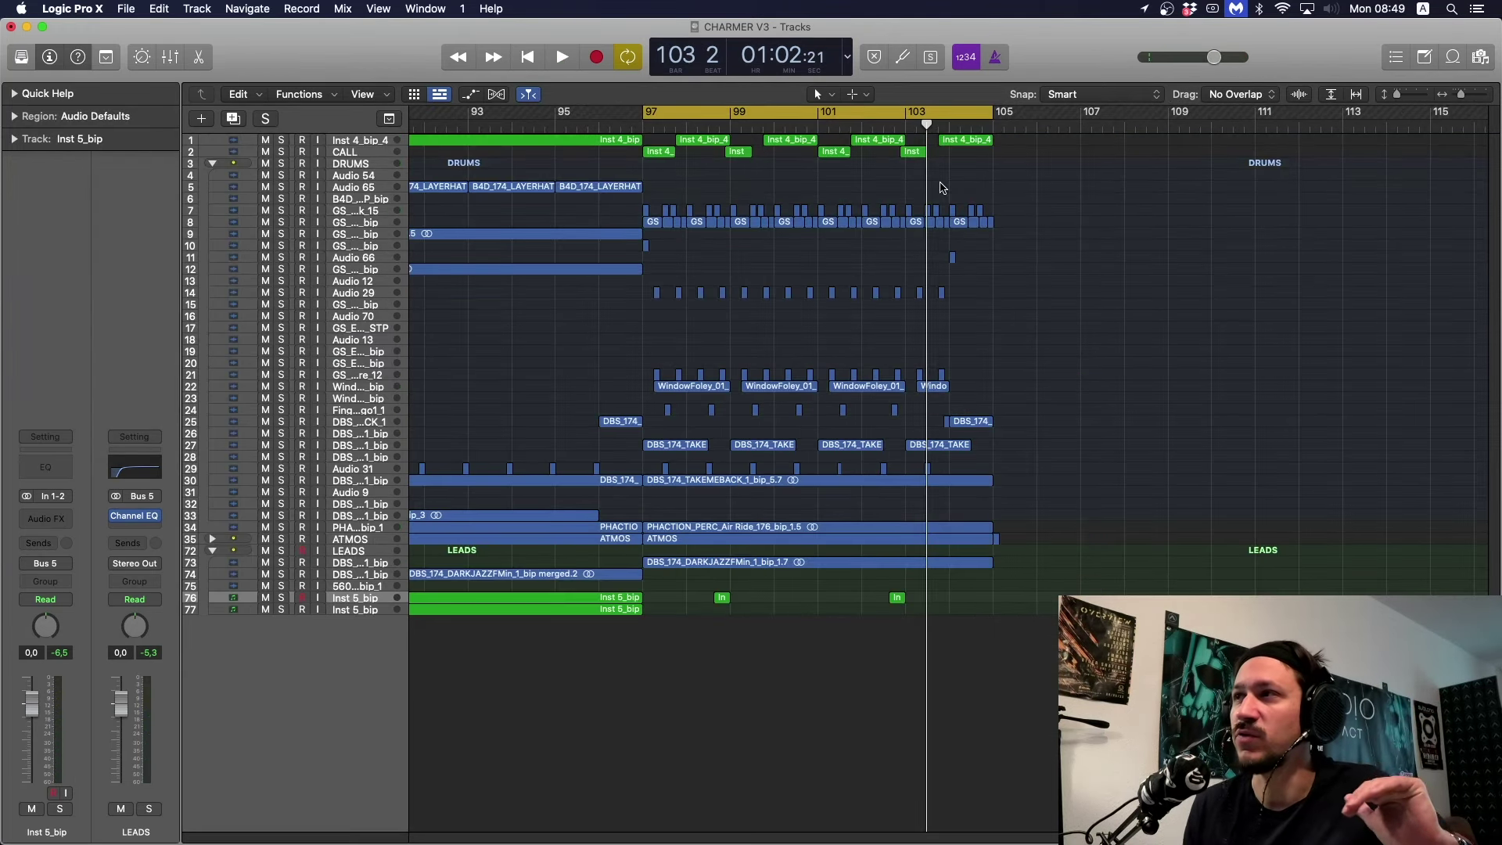
Play the drop to hear the lead hits before bars 99 and 103, and select the first CALL region at bar 97.
{"action": "key", "text": "ctrl+z"}
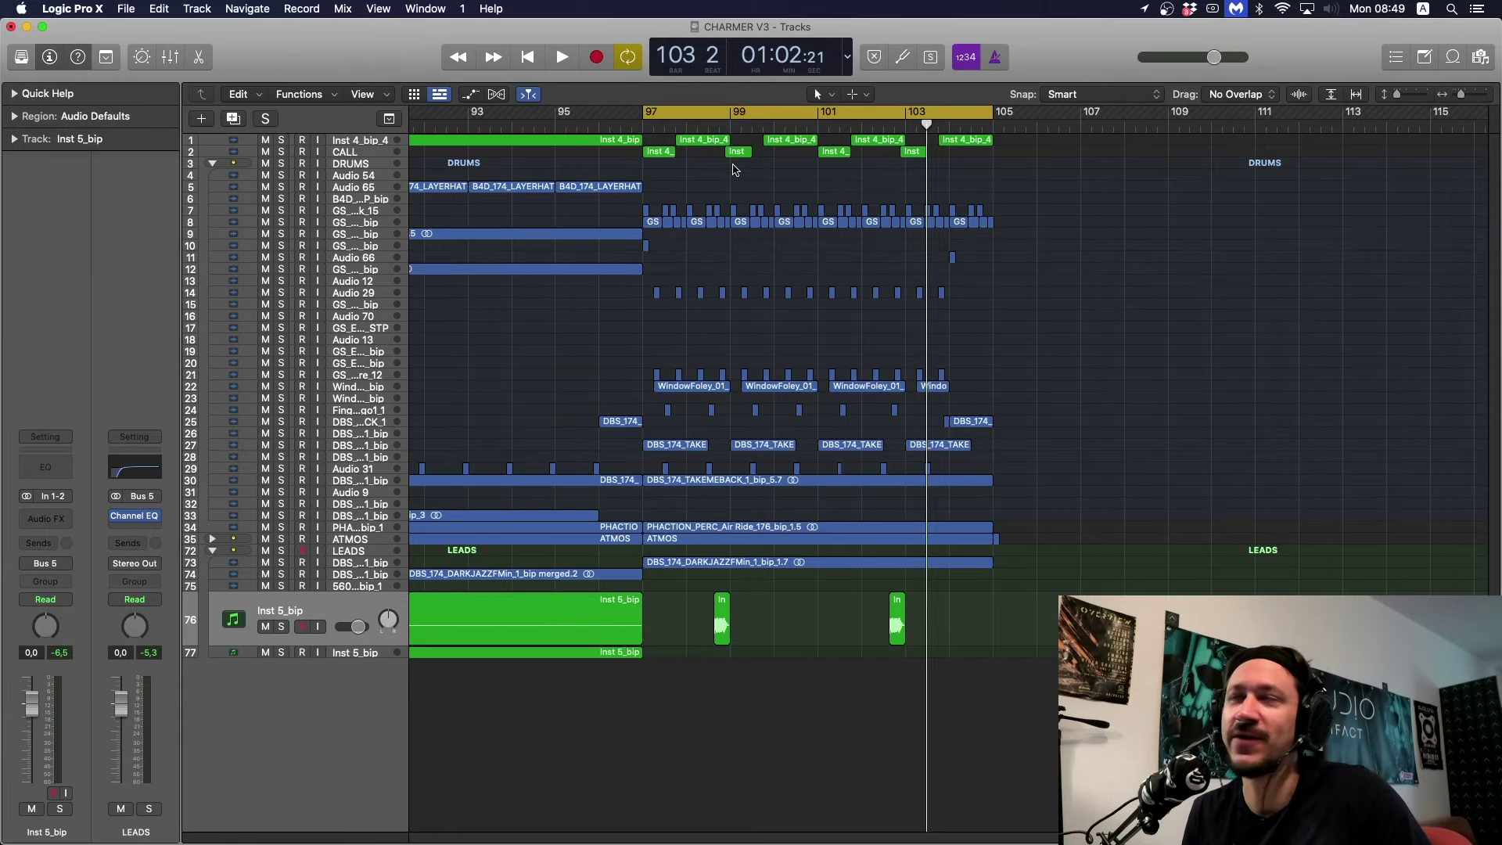
{"action": "key", "text": "ctrl+z"}
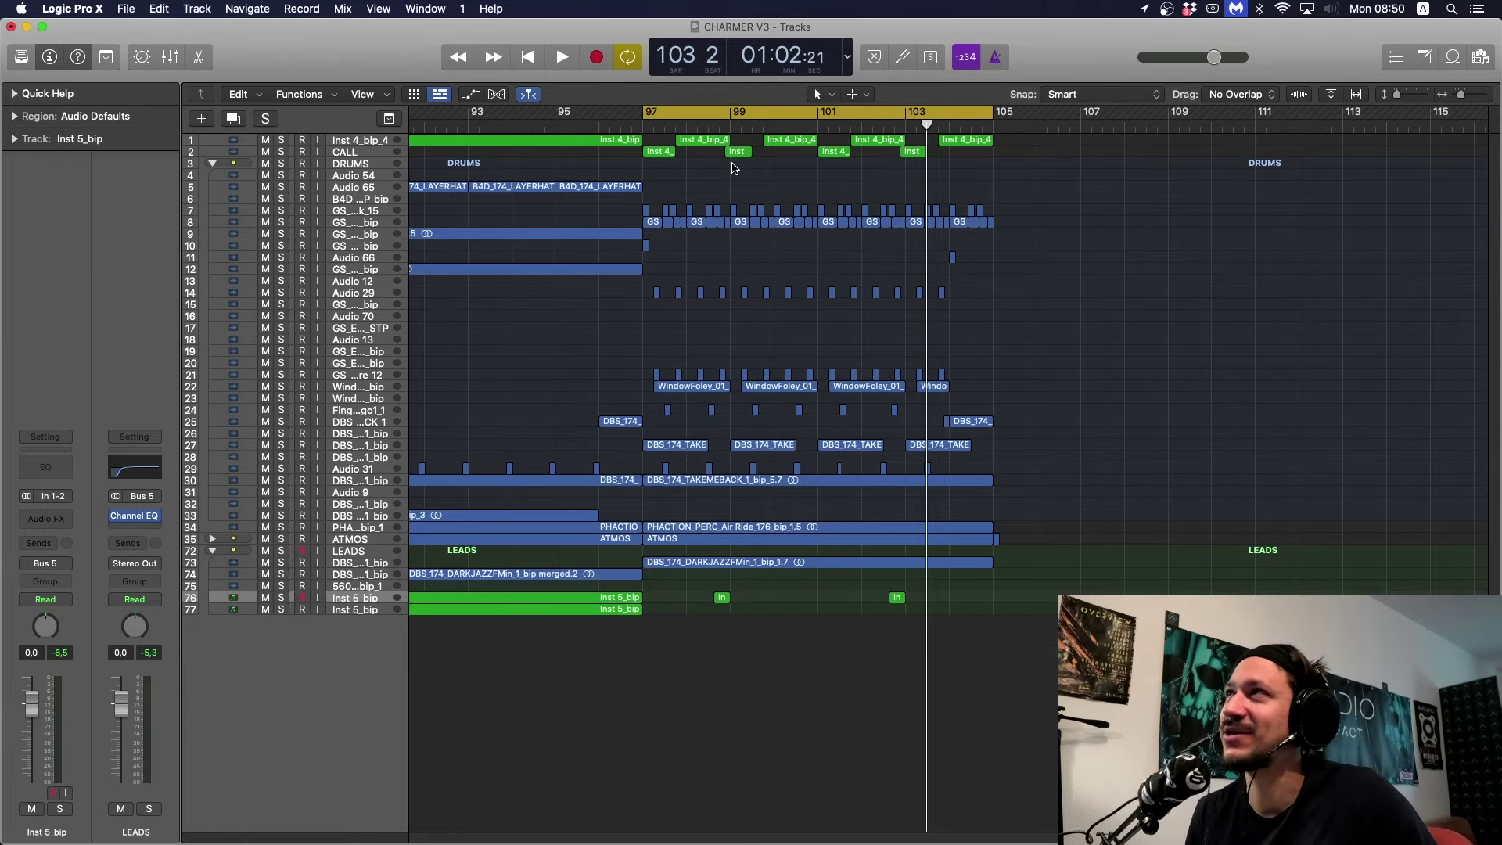
{"action": "key", "text": "space"}
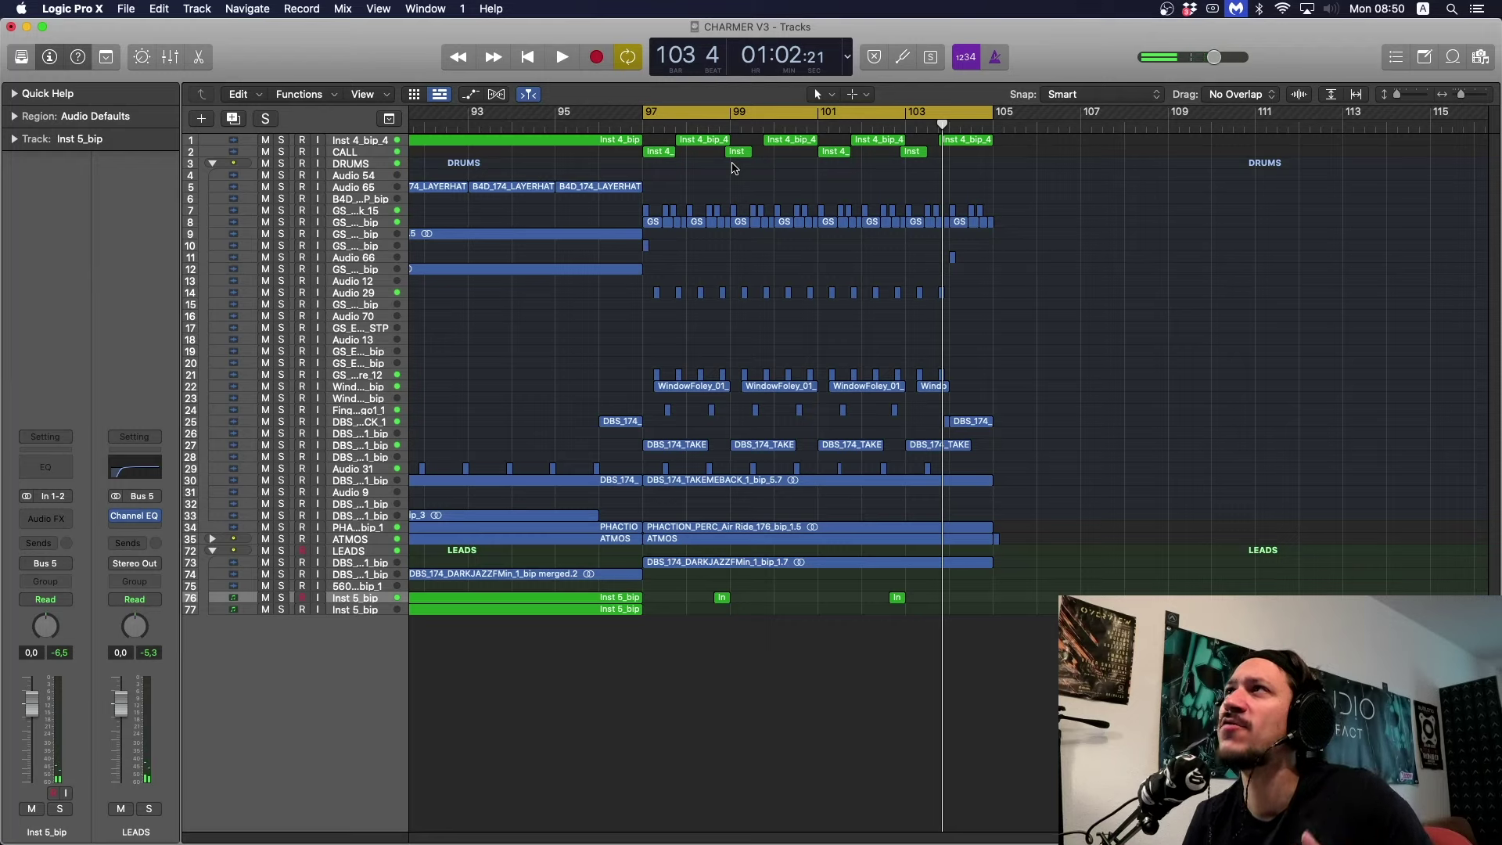
{"action": "left_click", "coordinate": [660, 153]}
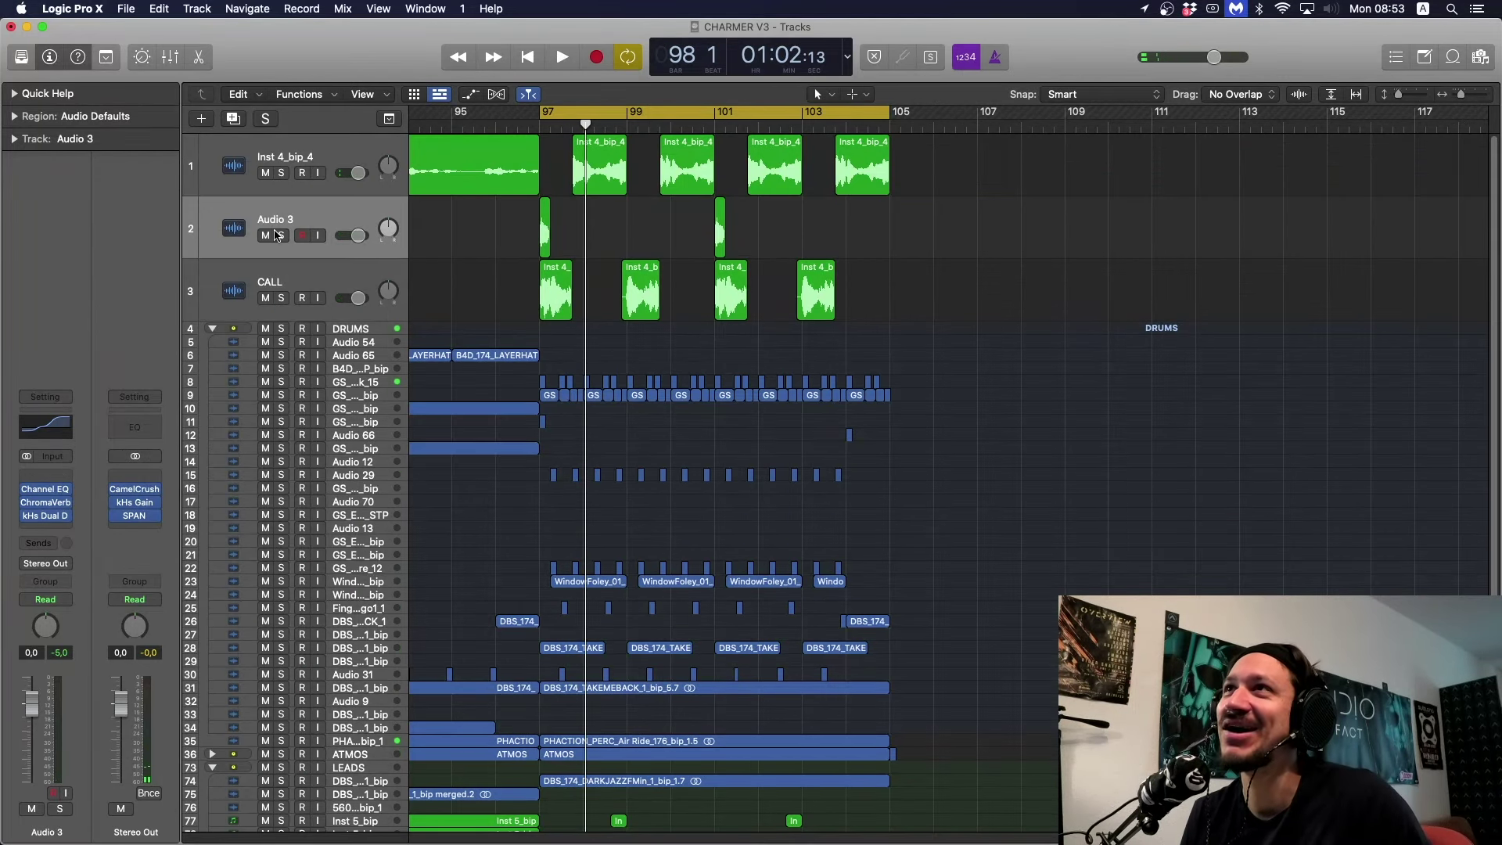
Play the Audio 3 layer in solo, review its Channel EQ, ChromaVerb and kHs Dual D effects, and unsolo it.
{"action": "left_click", "coordinate": [282, 235]}
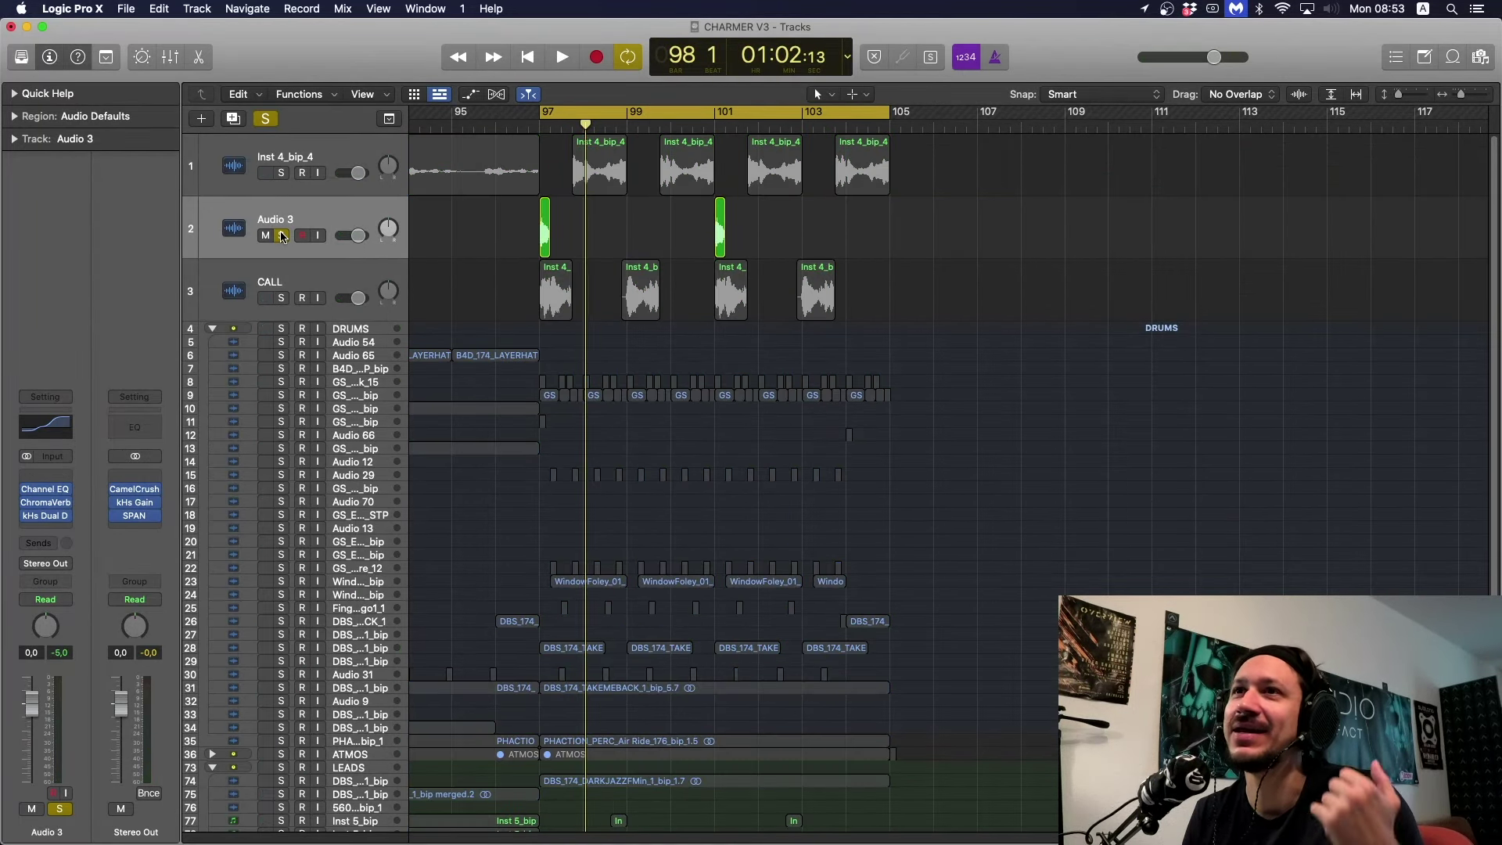
{"action": "key", "text": "space"}
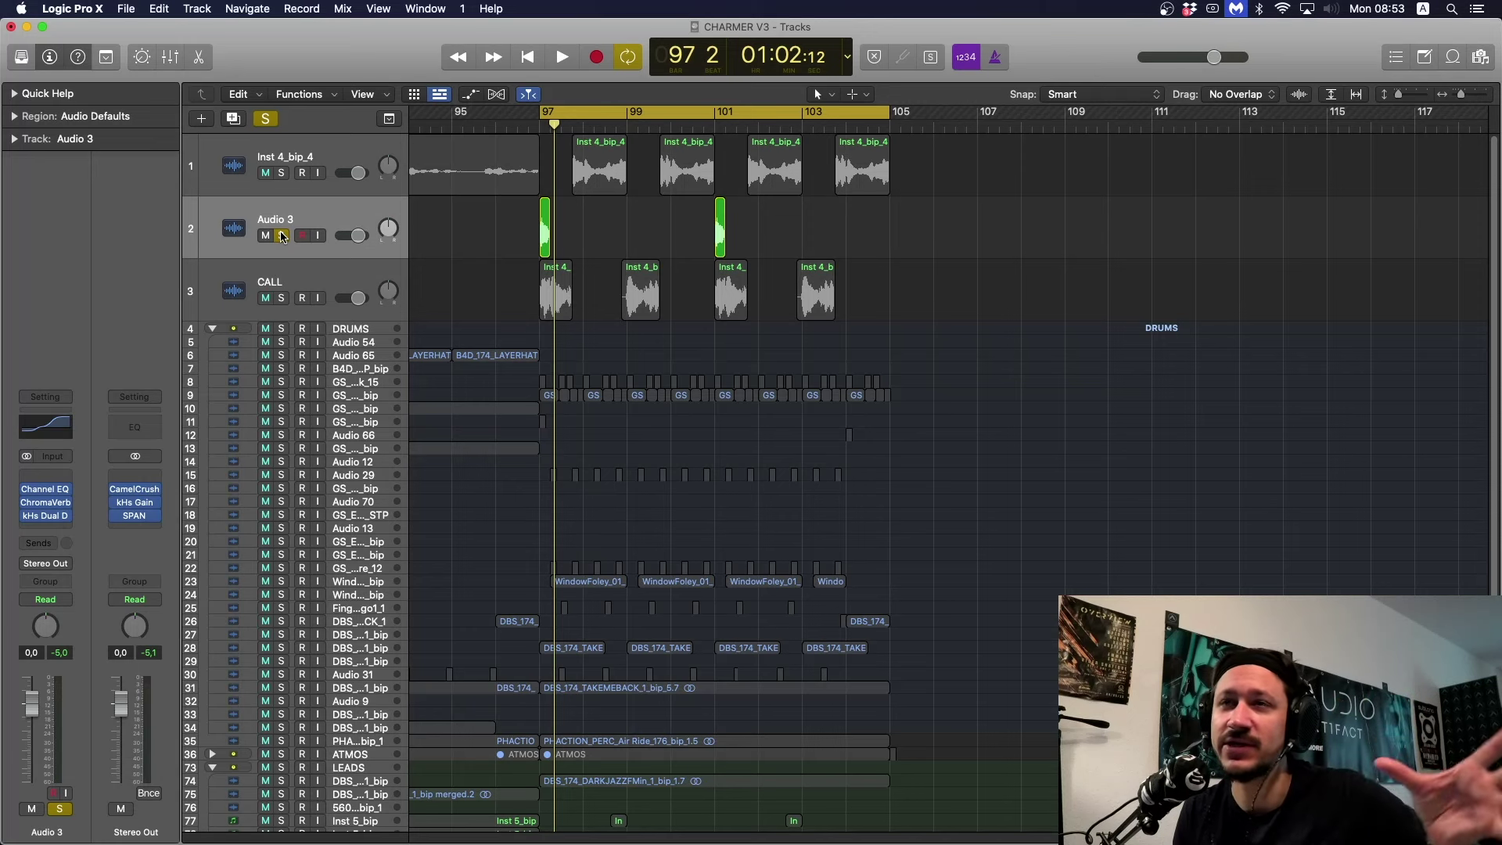
{"action": "left_click", "coordinate": [283, 236]}
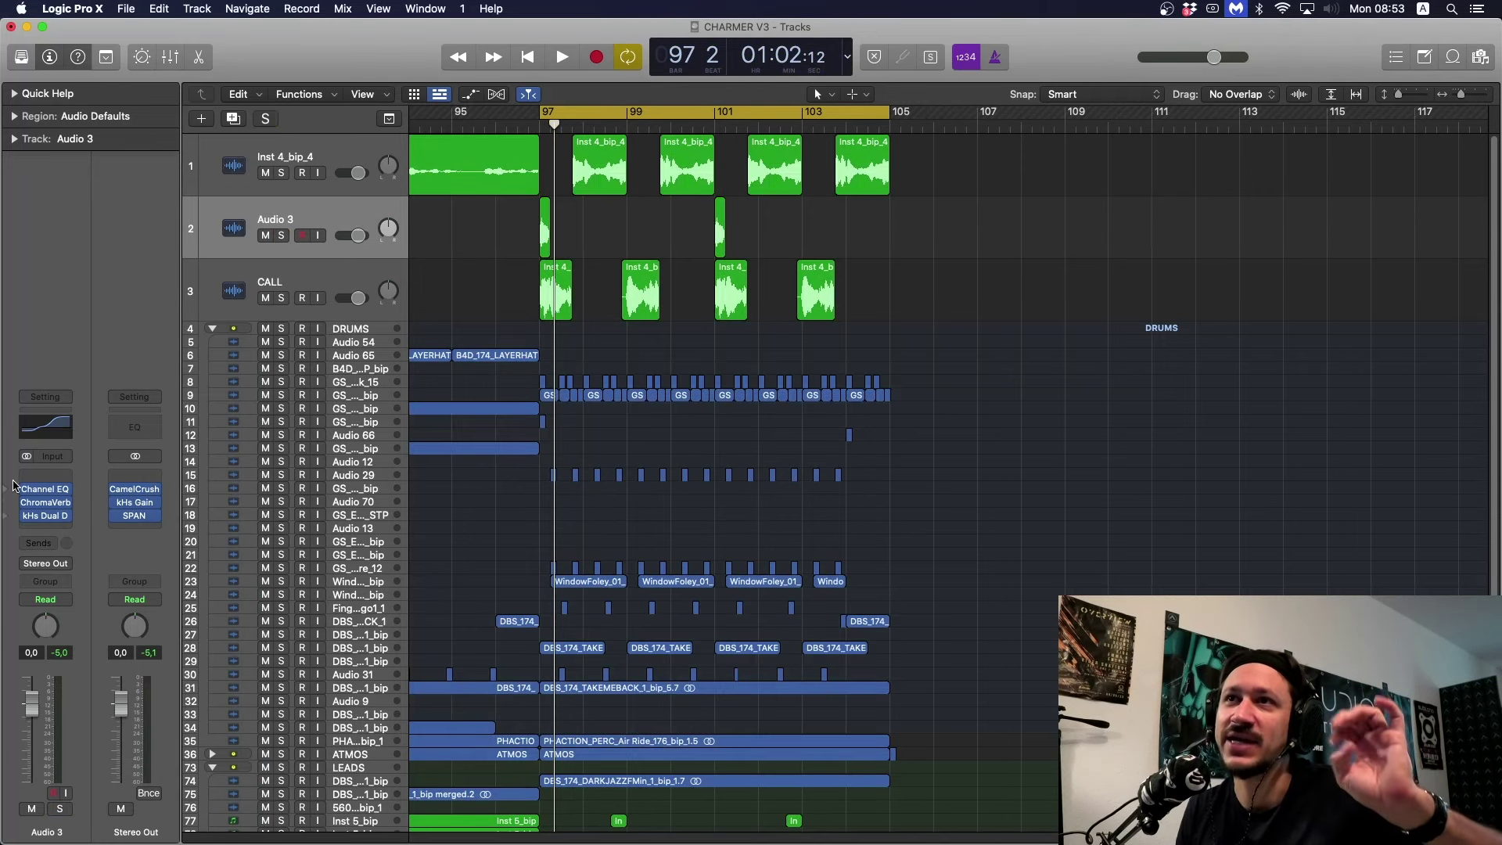
{"action": "left_click", "coordinate": [41, 491]}
{"action": "left_click", "coordinate": [41, 491]}
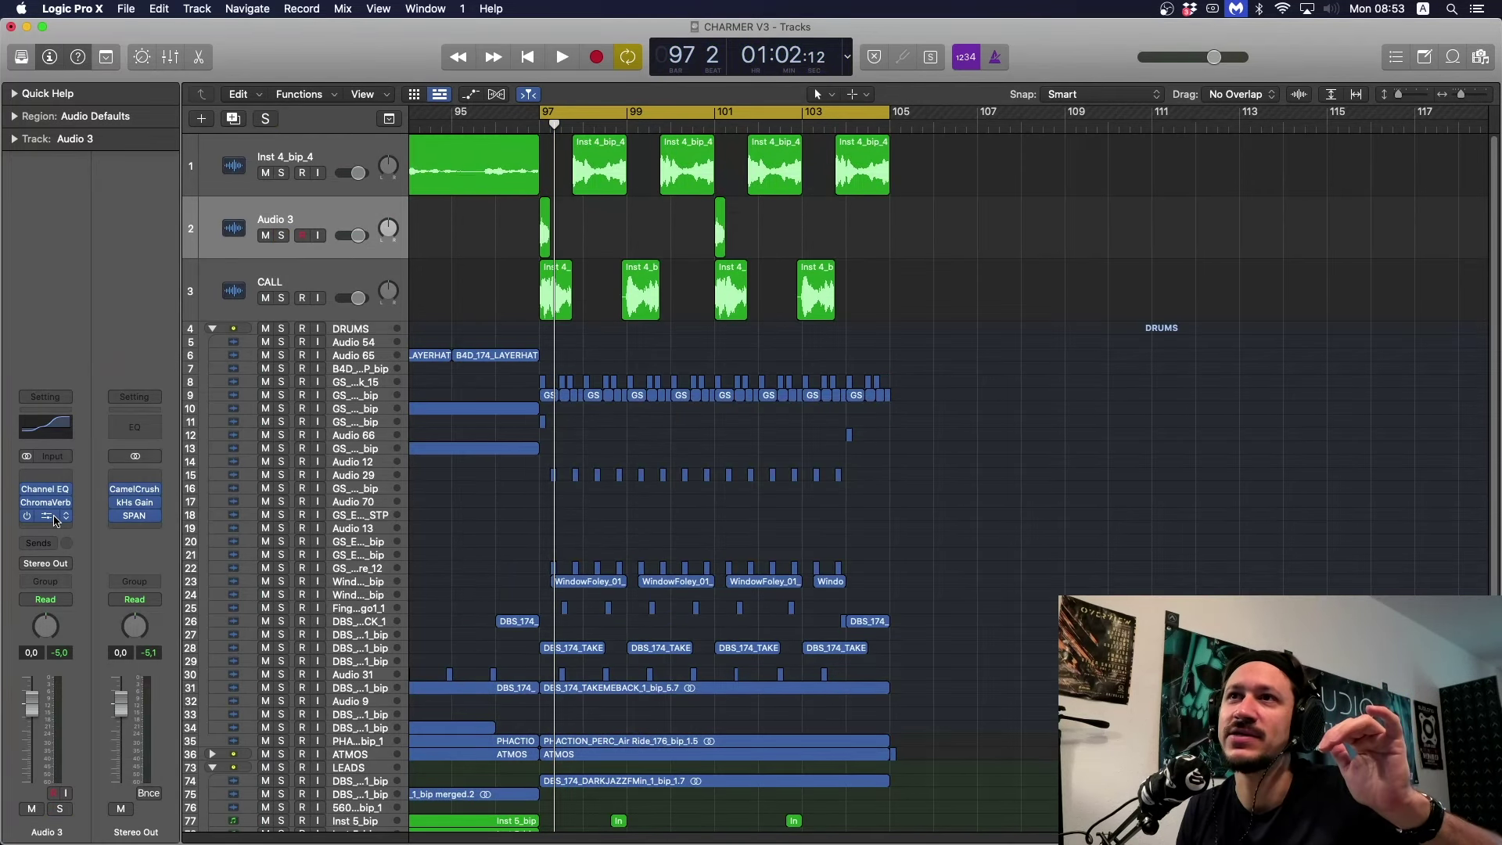
{"action": "left_click", "coordinate": [283, 236]}
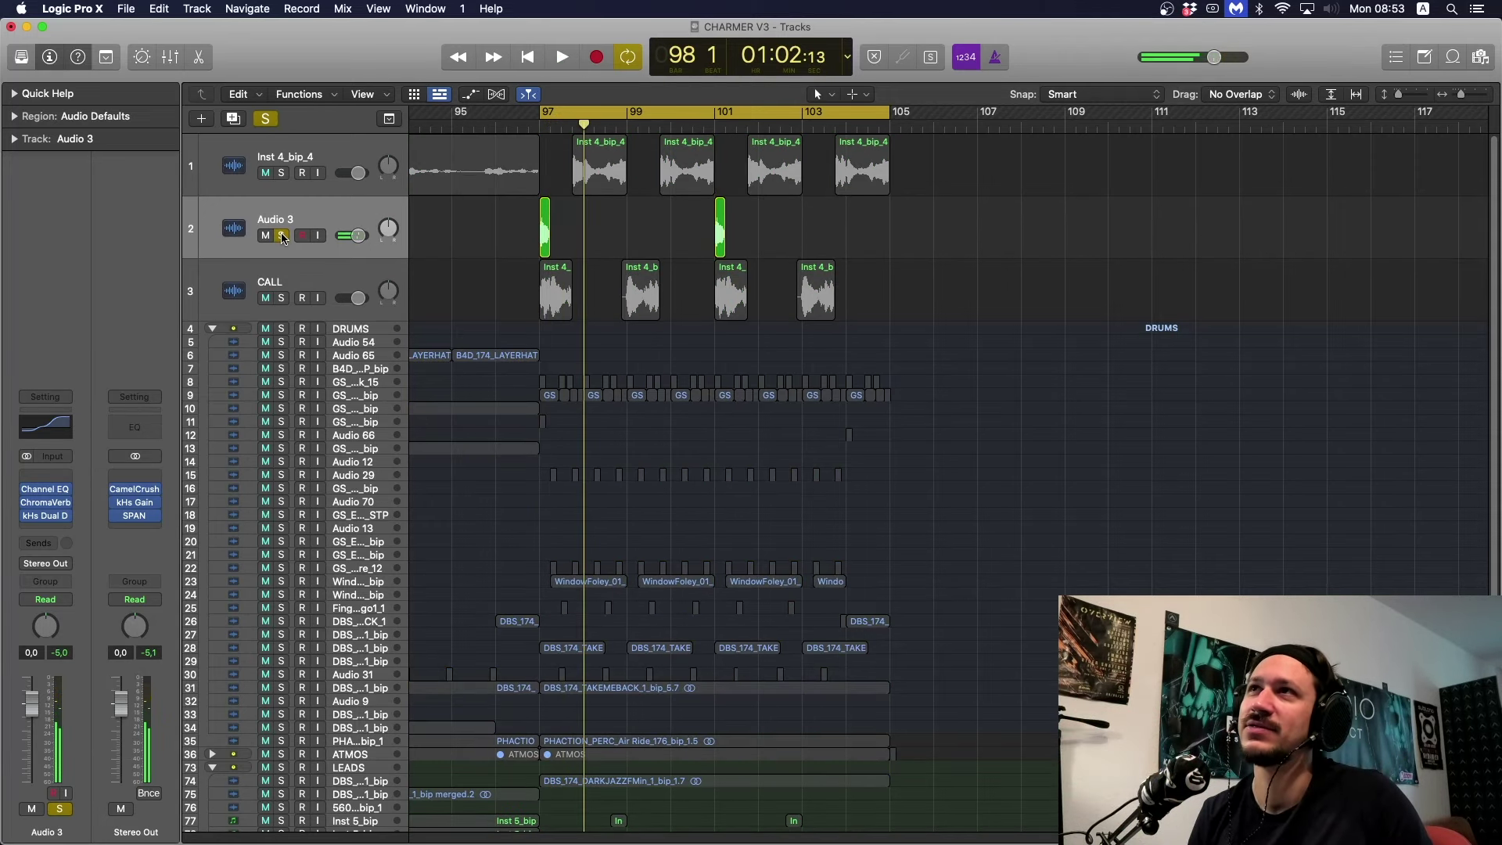
{"action": "left_click", "coordinate": [284, 236]}
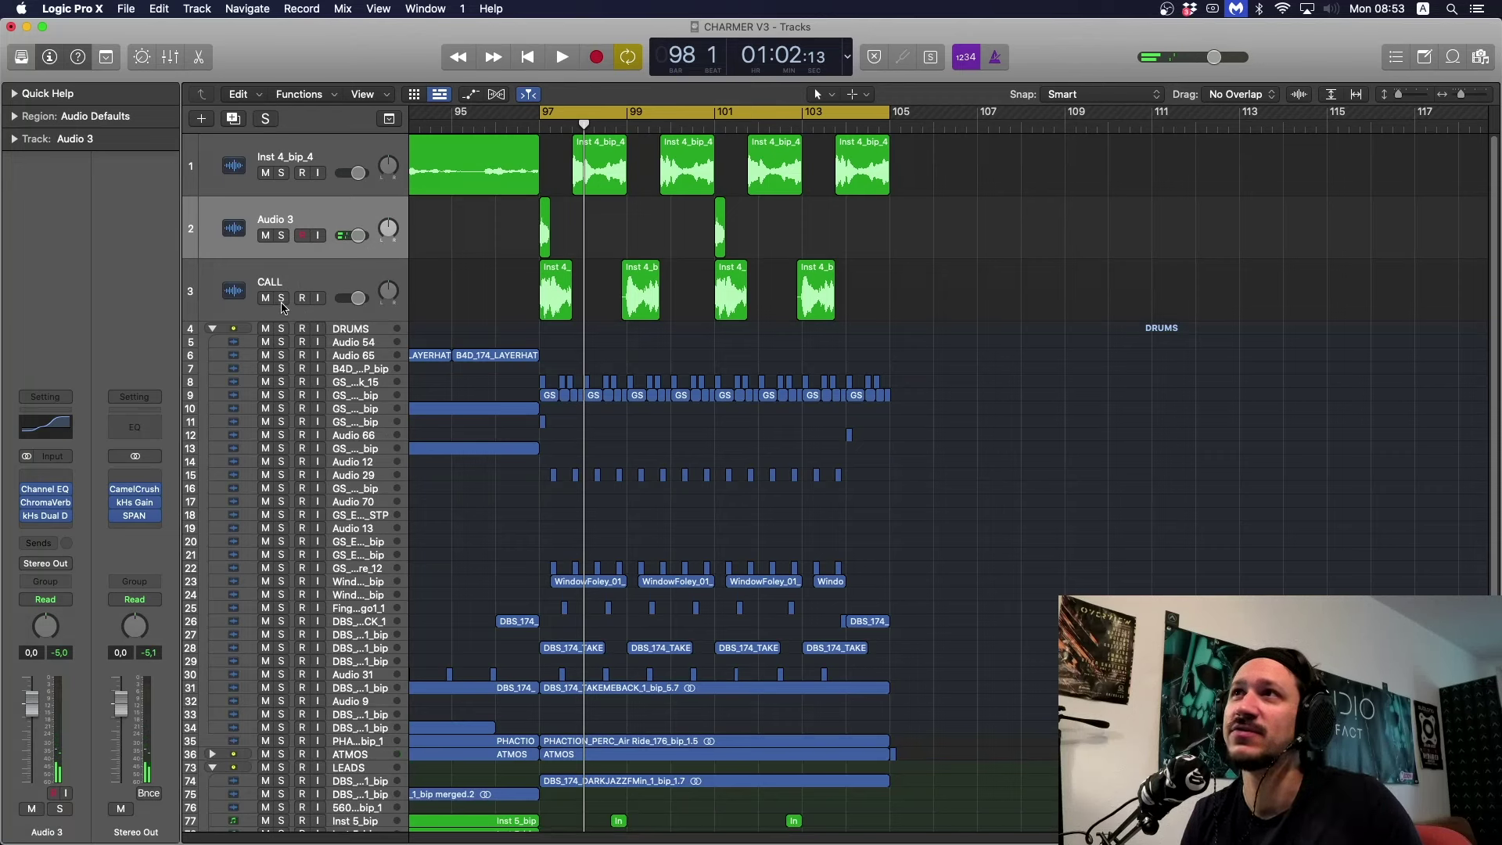
Solo the Inst 4_bip_4, Audio 3 and CALL tracks together and play the call-and-response bass from bar 97.
{"action": "left_click_drag", "start_coordinate": [281, 299], "coordinate": [281, 173]}
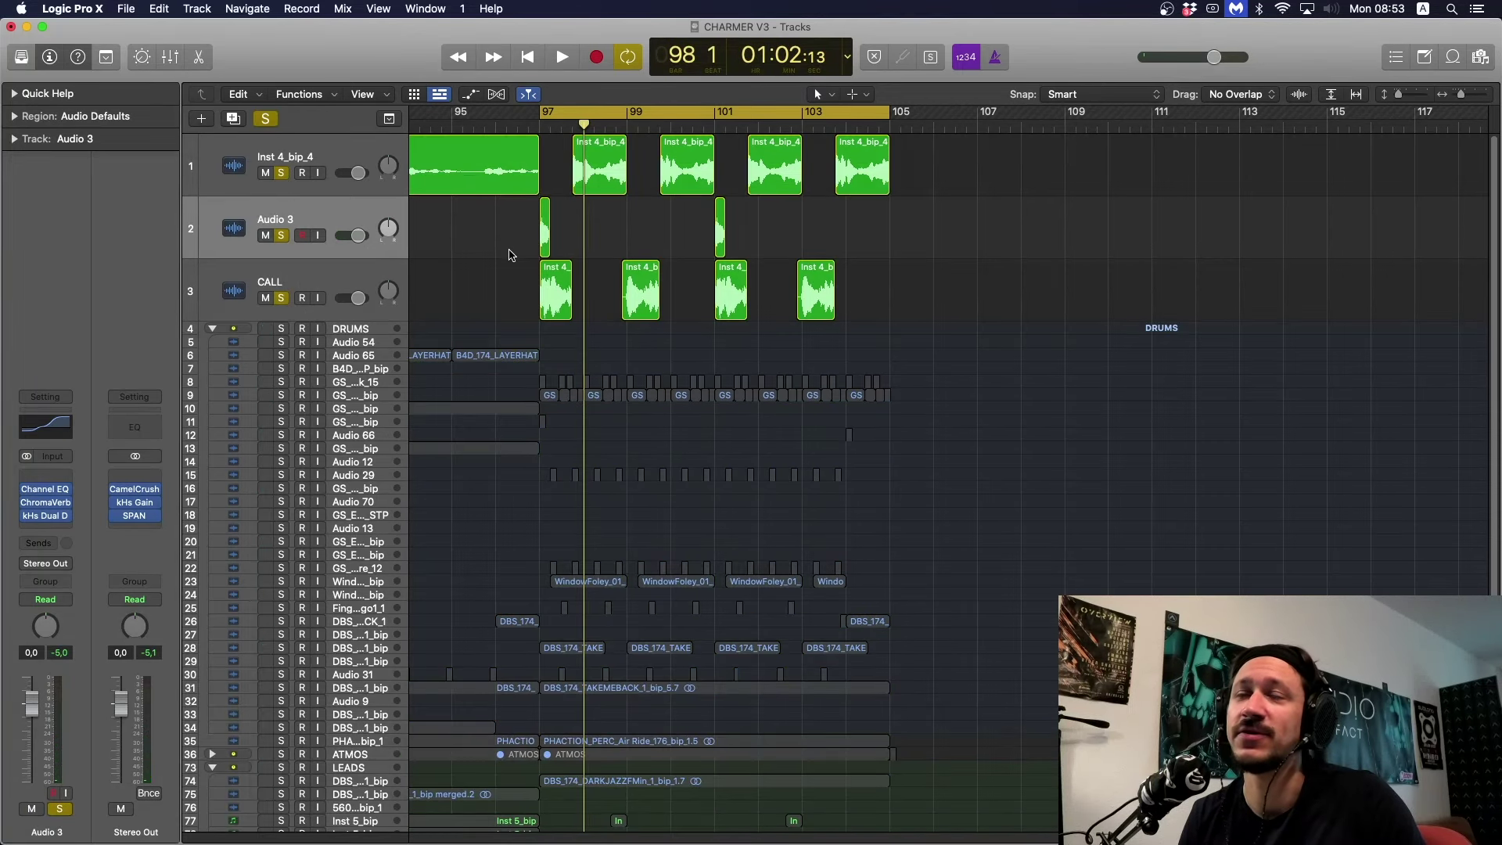
{"action": "key", "text": "space"}
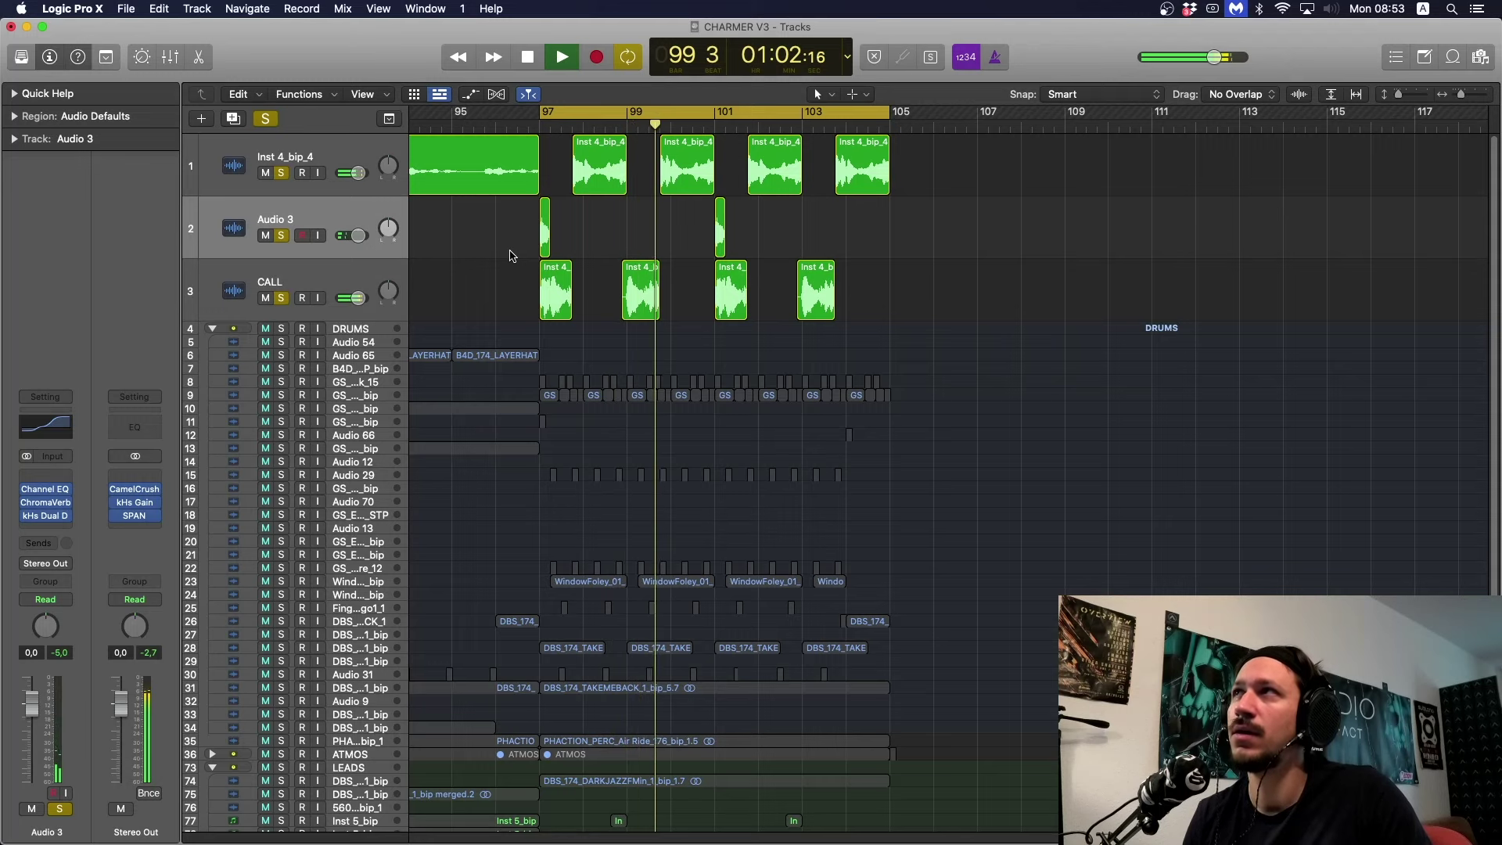
{"action": "key", "text": "space"}
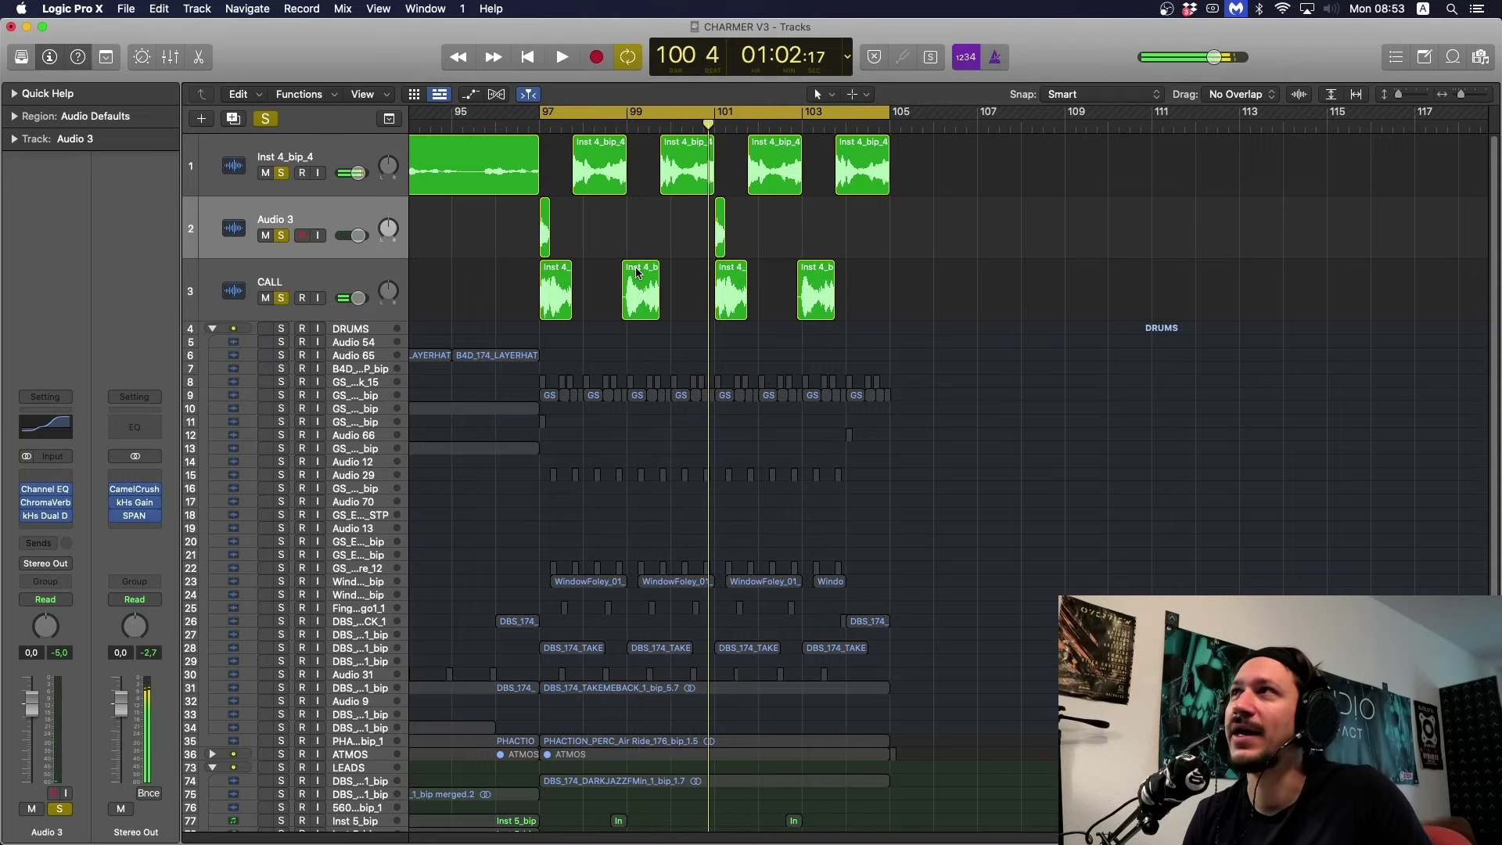
Select the second and fourth CALL regions and check their pitch, gain and fade settings in the region parameters.
{"action": "left_click", "coordinate": [646, 286]}
{"action": "left_click", "coordinate": [831, 291]}
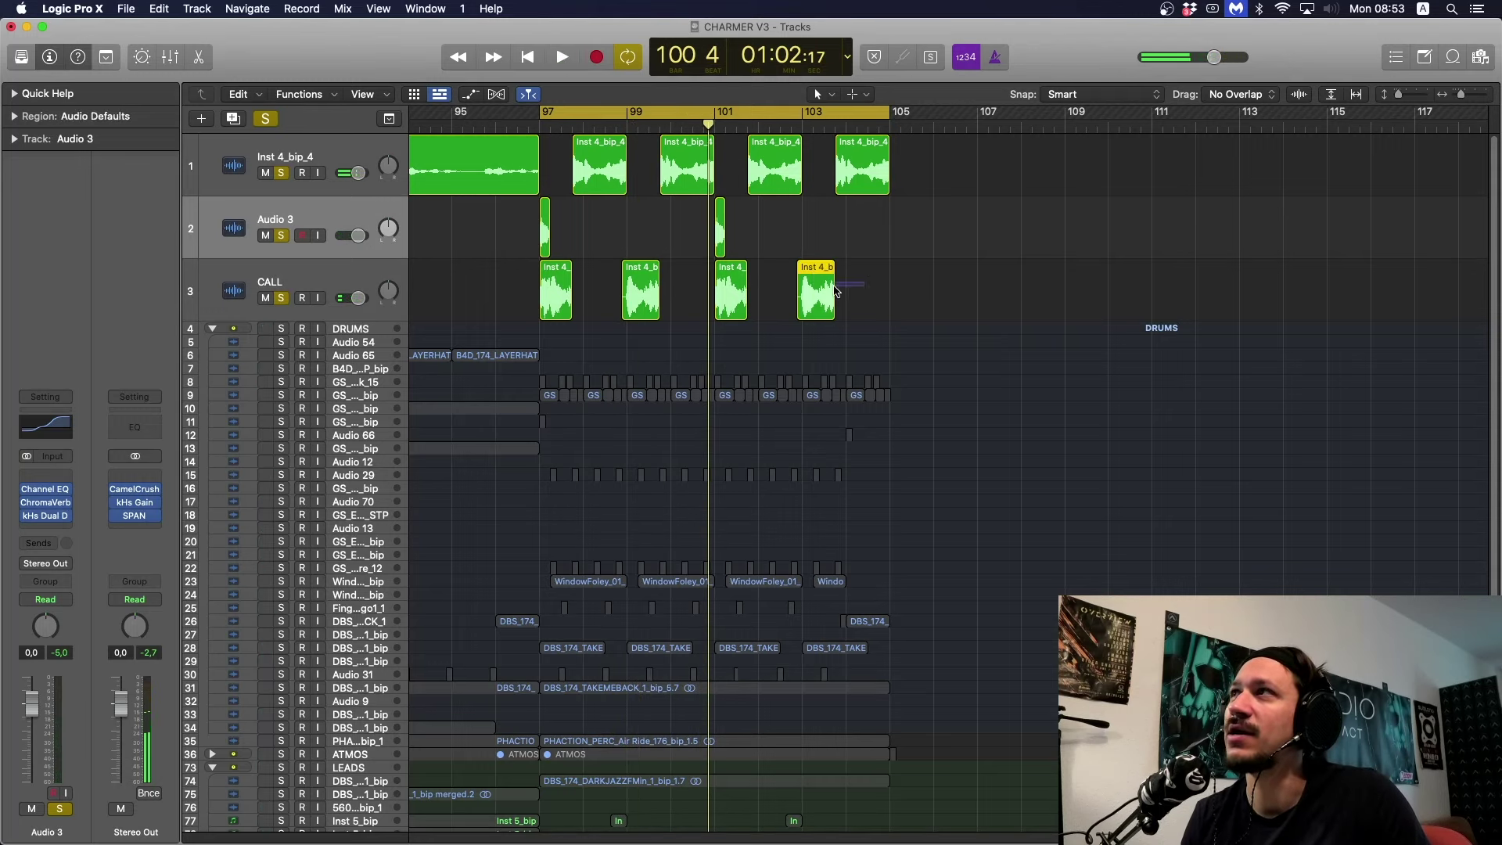
{"action": "left_click", "coordinate": [678, 291]}
{"action": "left_click", "coordinate": [651, 283]}
{"action": "left_click", "coordinate": [828, 287], "text": "shift"}
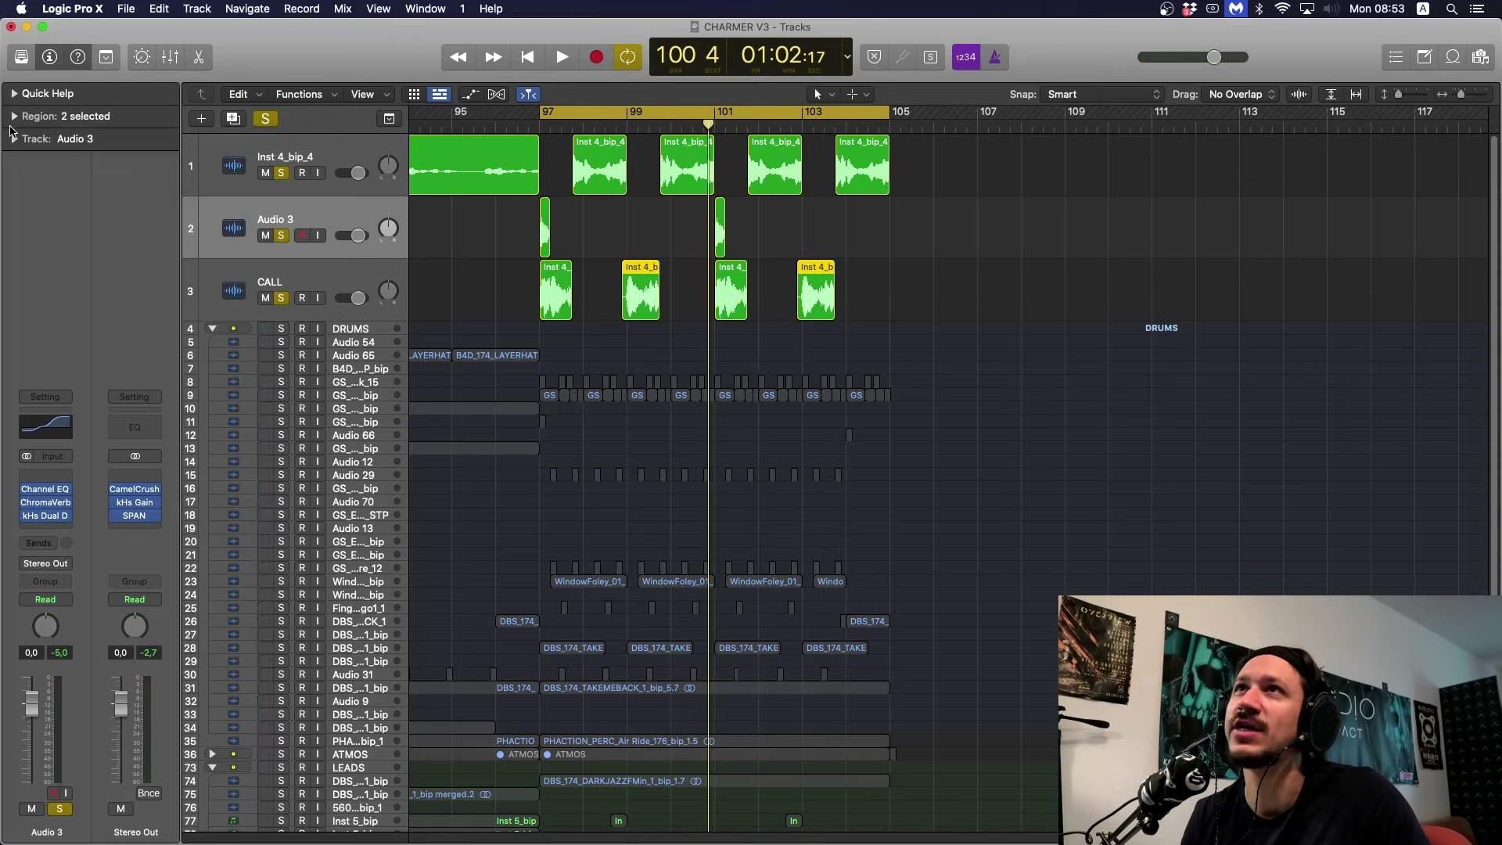
{"action": "left_click", "coordinate": [14, 115]}
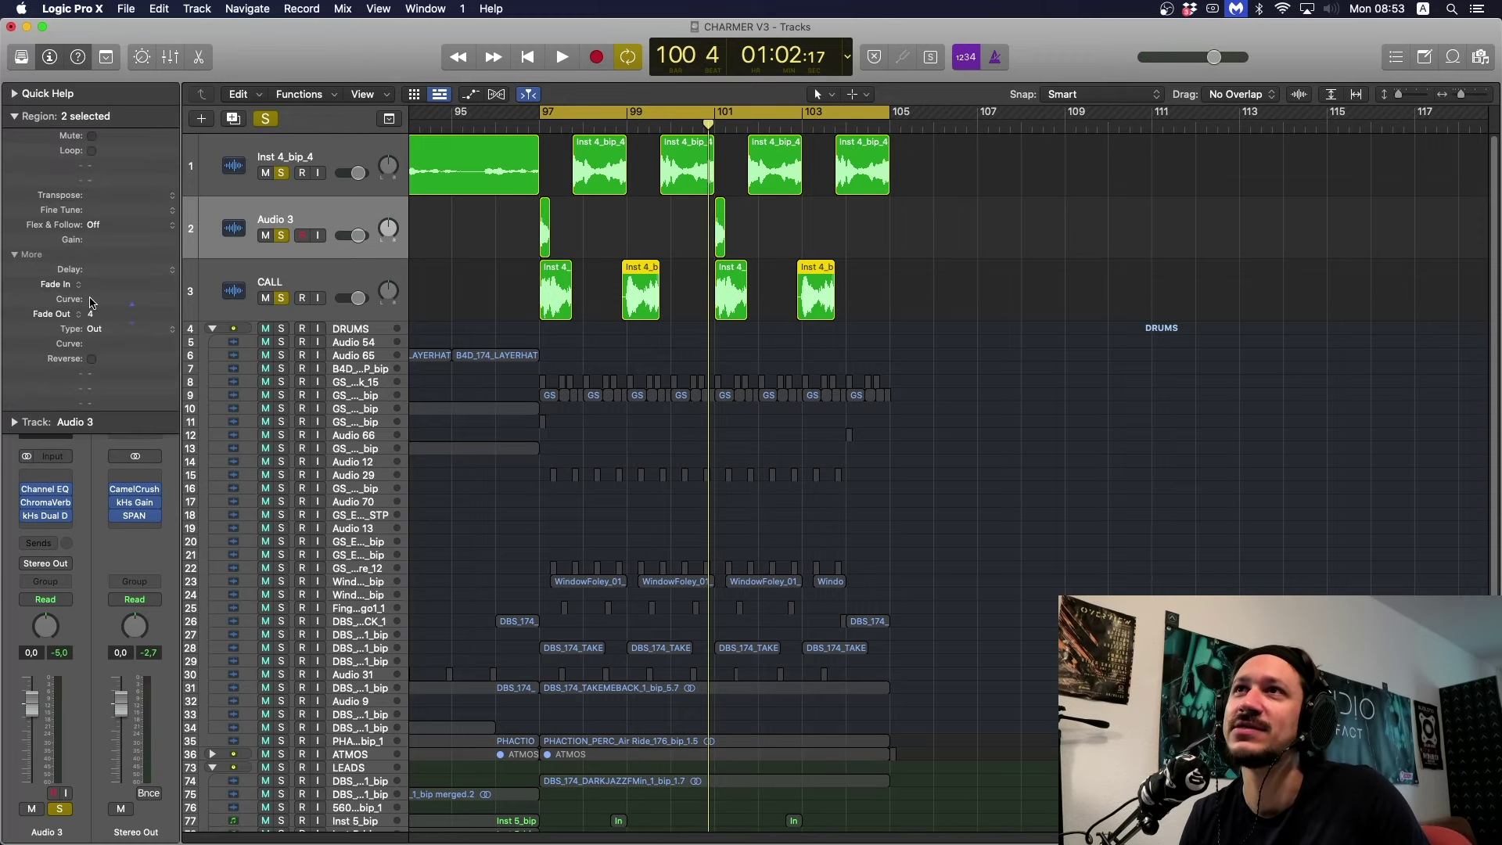
{"action": "left_click", "coordinate": [16, 116]}
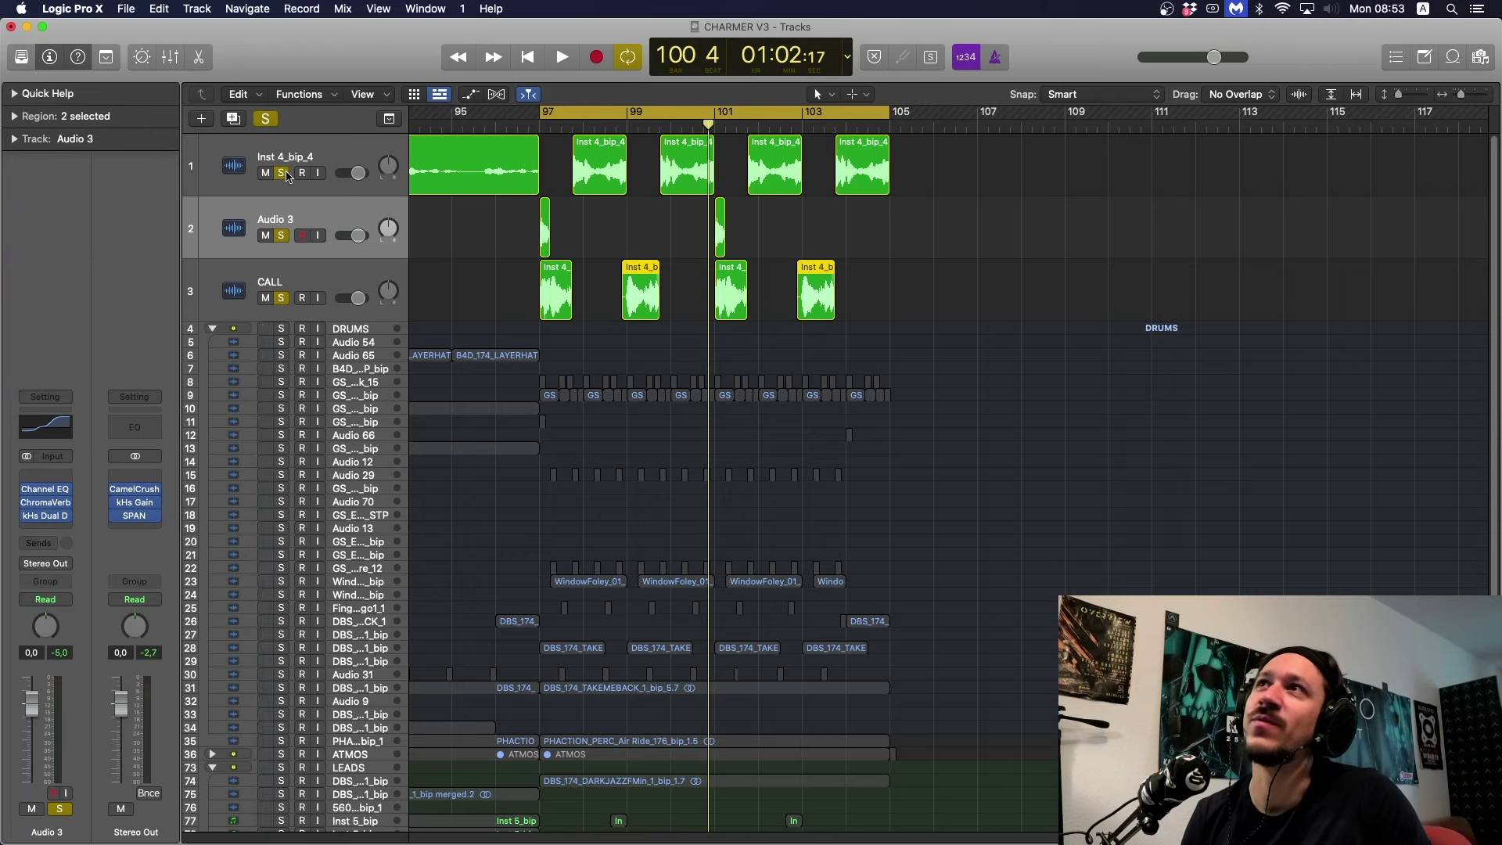
Clear all solos and play the full mix from bar 95 into the drop.
{"action": "left_click", "coordinate": [281, 173], "text": "alt"}
{"action": "left_click", "coordinate": [482, 125]}
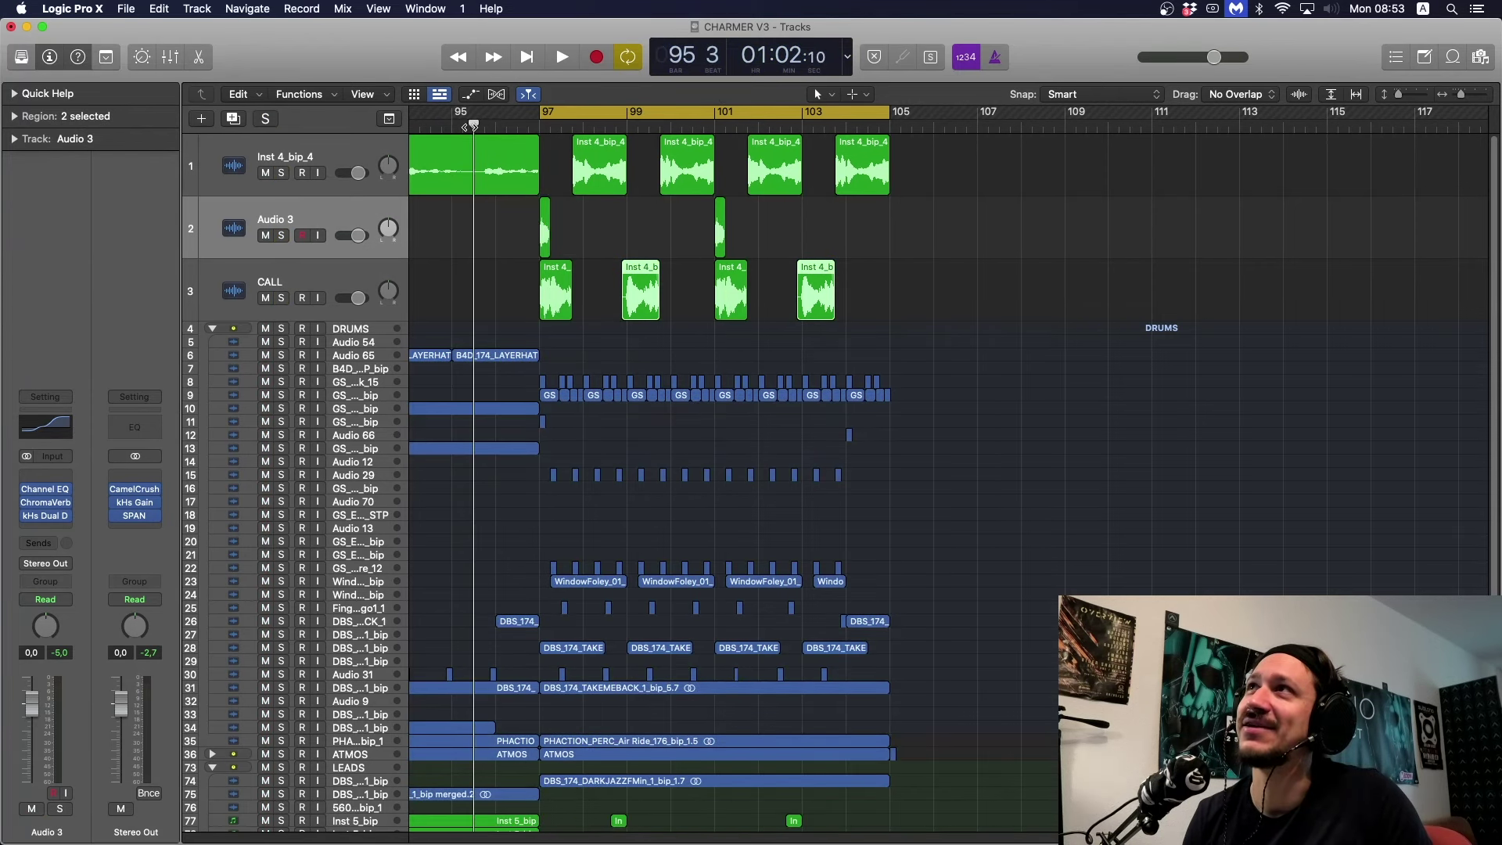
{"action": "left_click", "coordinate": [562, 114]}
{"action": "left_click", "coordinate": [504, 226]}
{"action": "key", "text": "space"}
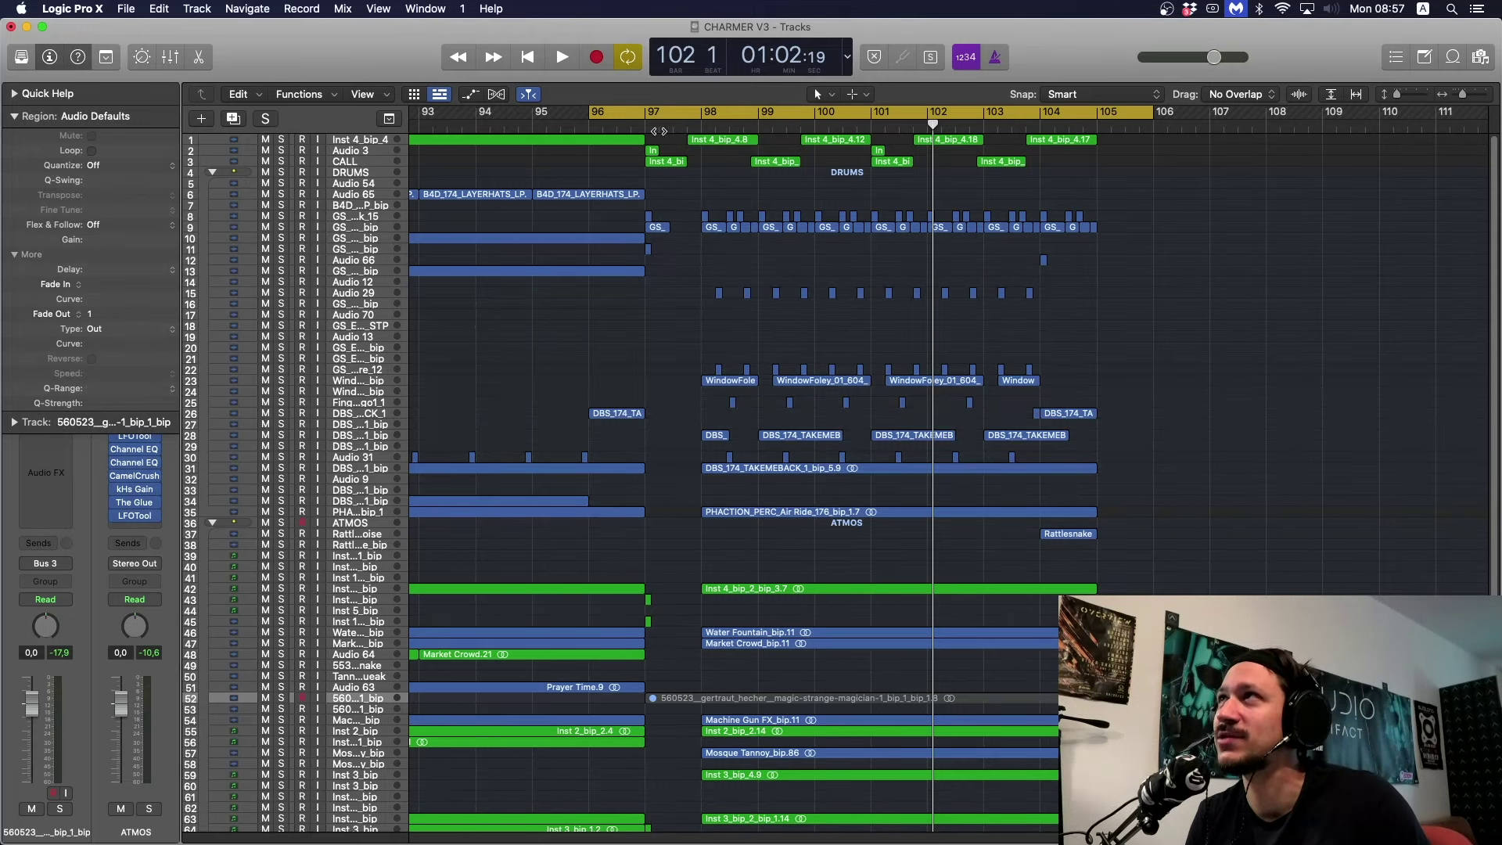
Play the stripped-back drop entry at bar 97 and unmute the magic-strange-magician region on track 52.
{"action": "key", "text": "space"}
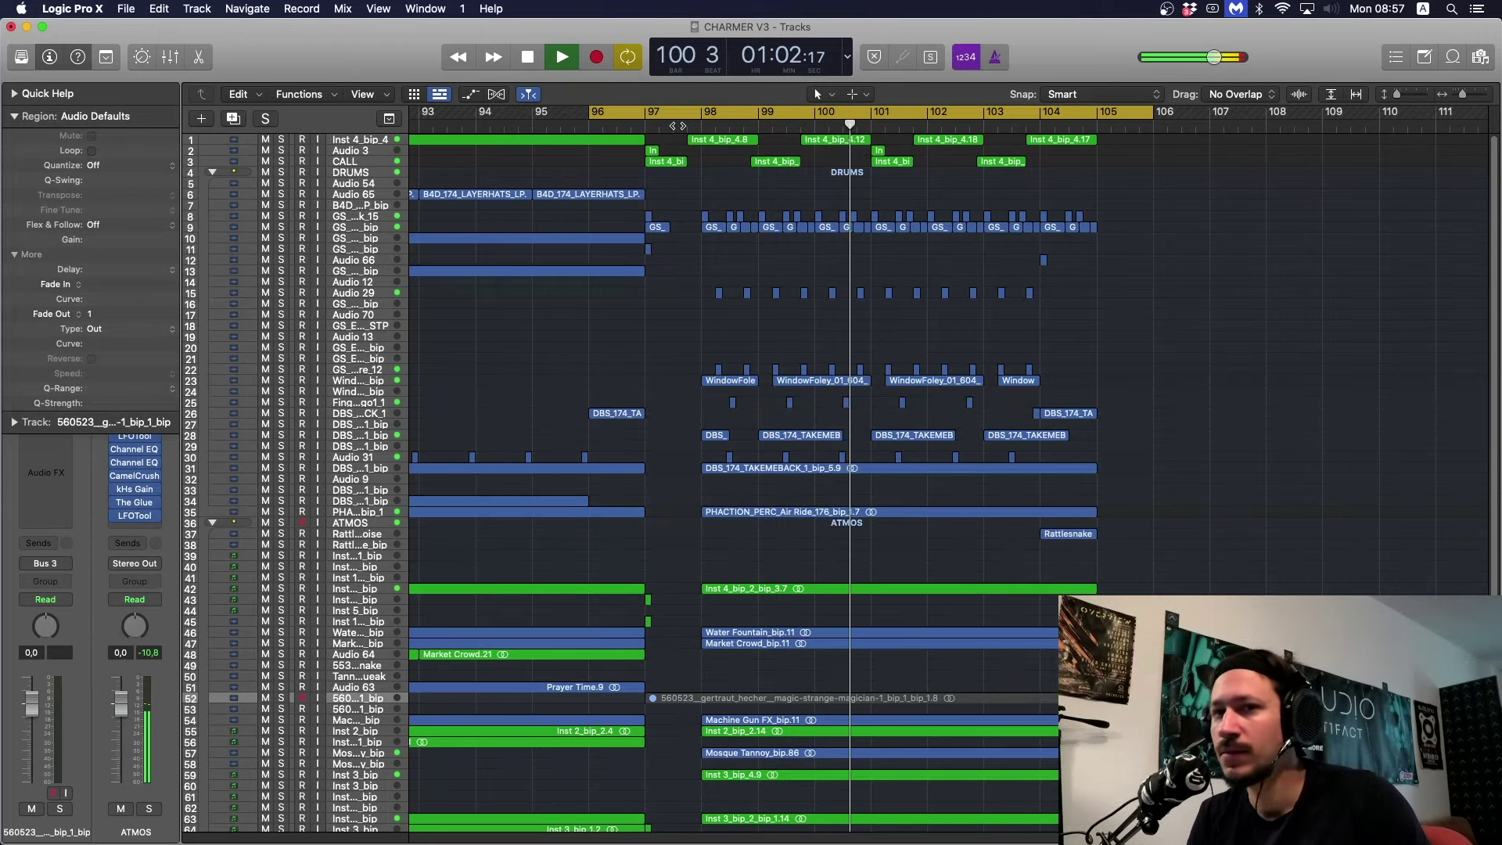
{"action": "key", "text": "space"}
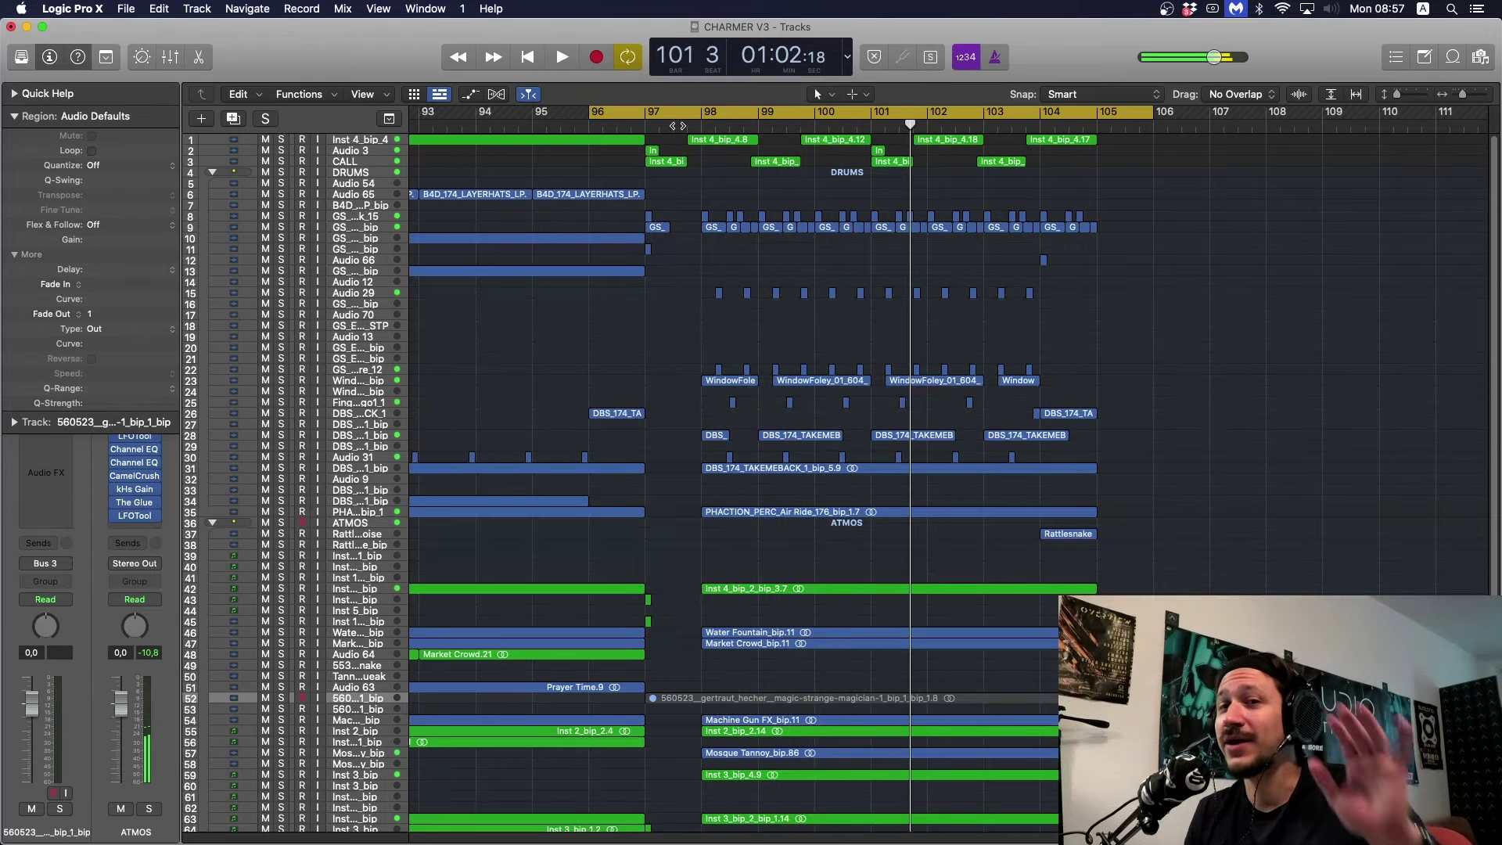
{"action": "scroll", "coordinate": [684, 659], "scroll_direction": "down", "scroll_amount": 1}
{"action": "left_click", "coordinate": [680, 691]}
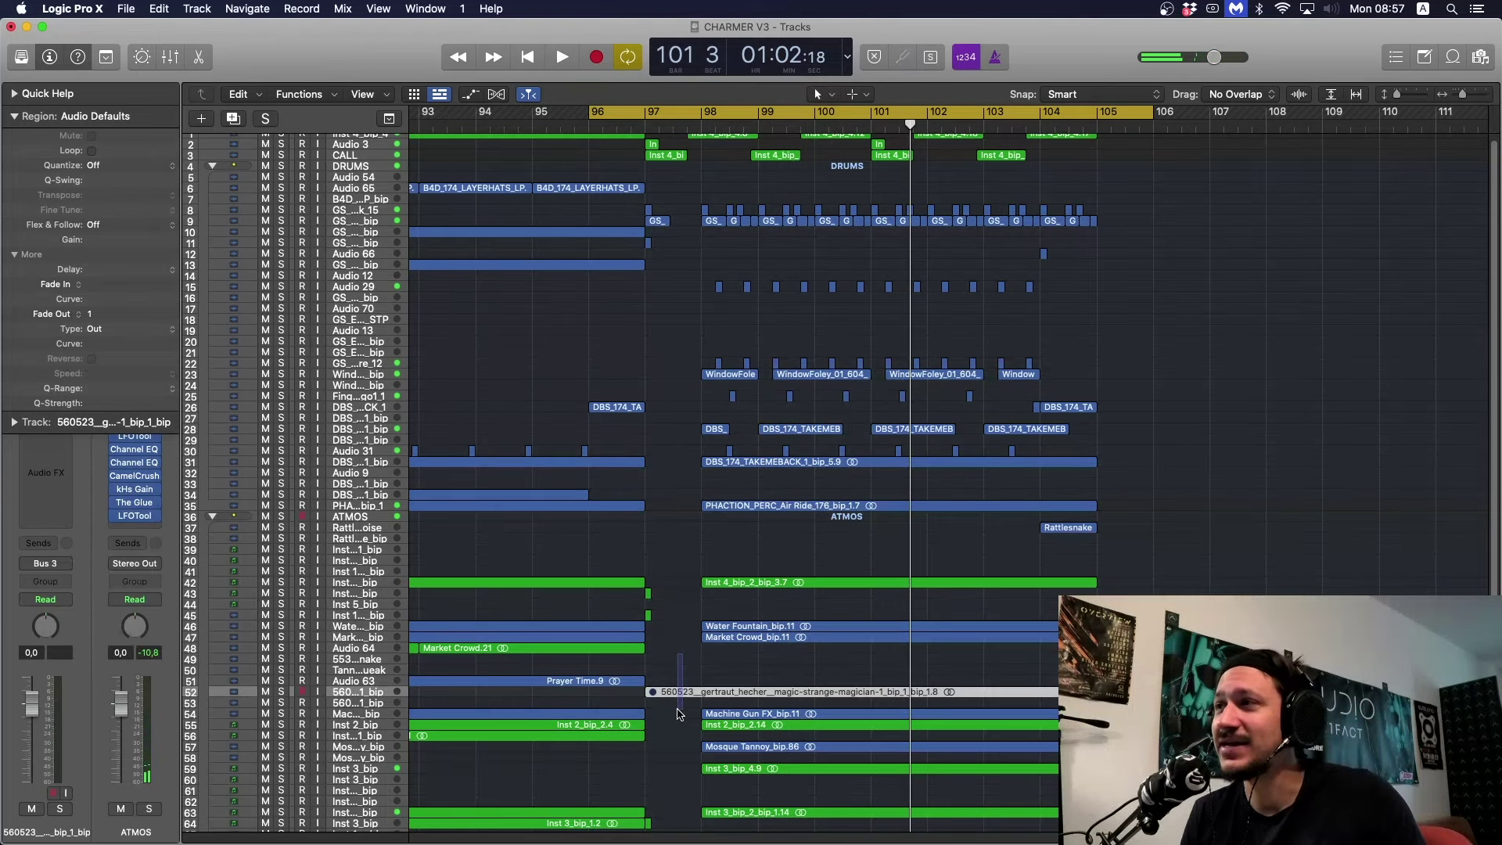
{"action": "key", "text": "ctrl+m"}
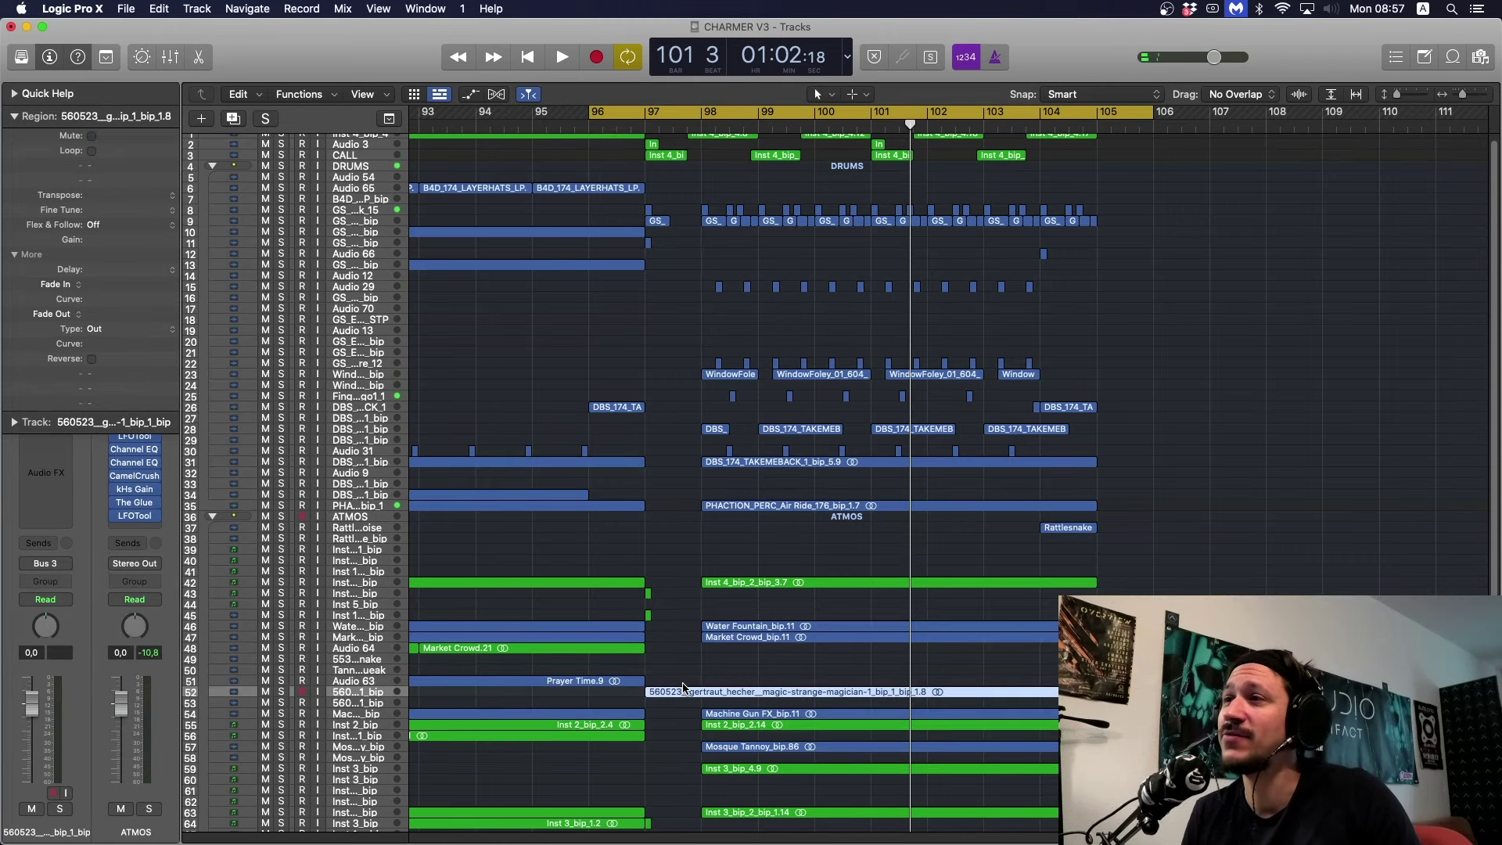
Play the magic-strange-magician track in solo from bar 97, and unsolo it.
{"action": "key", "text": "ctrl+z"}
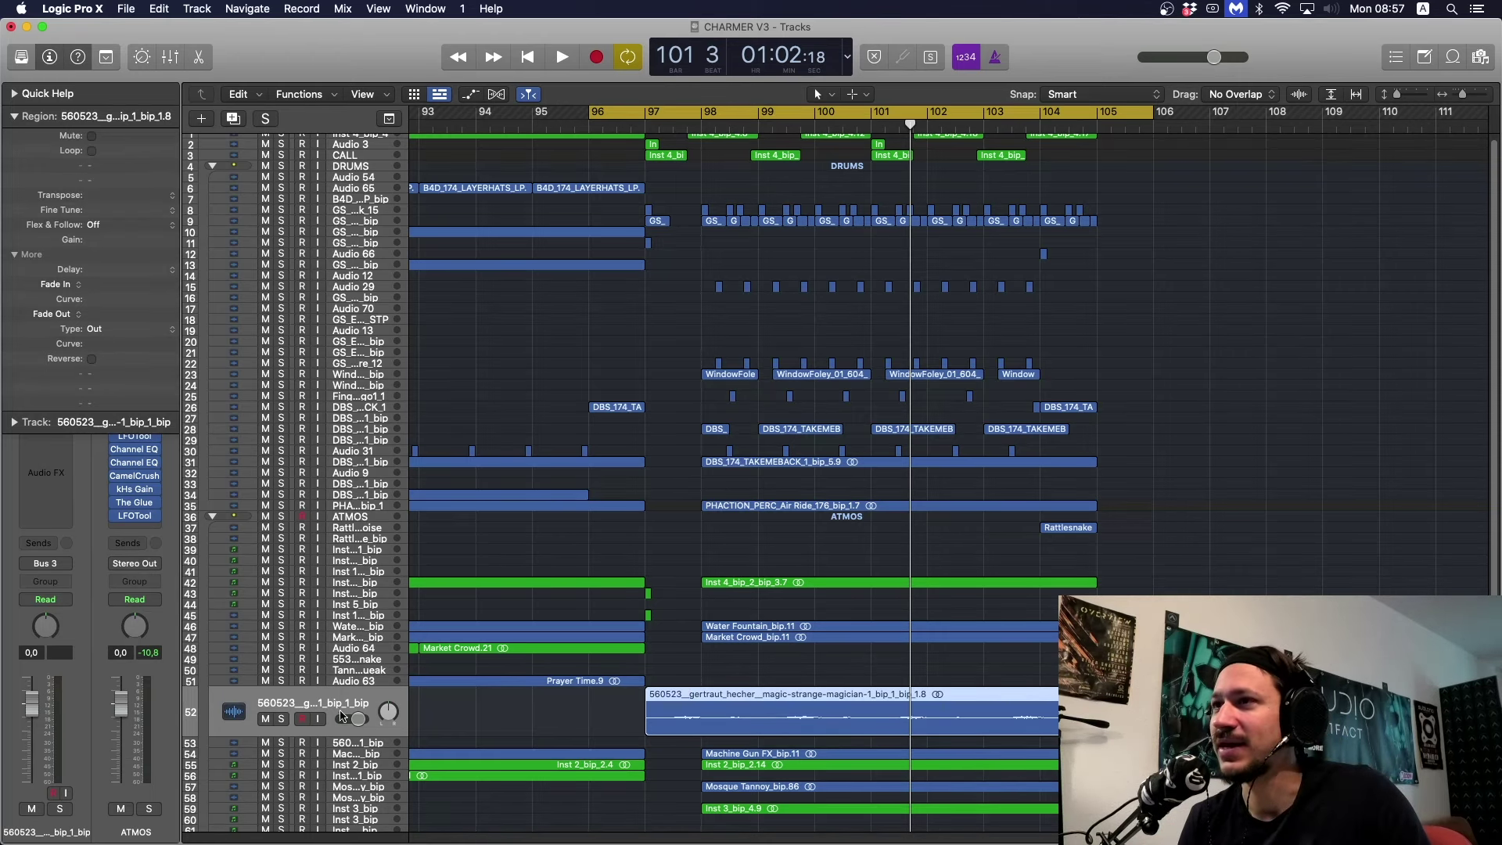
{"action": "left_click", "coordinate": [281, 718]}
{"action": "key", "text": "space"}
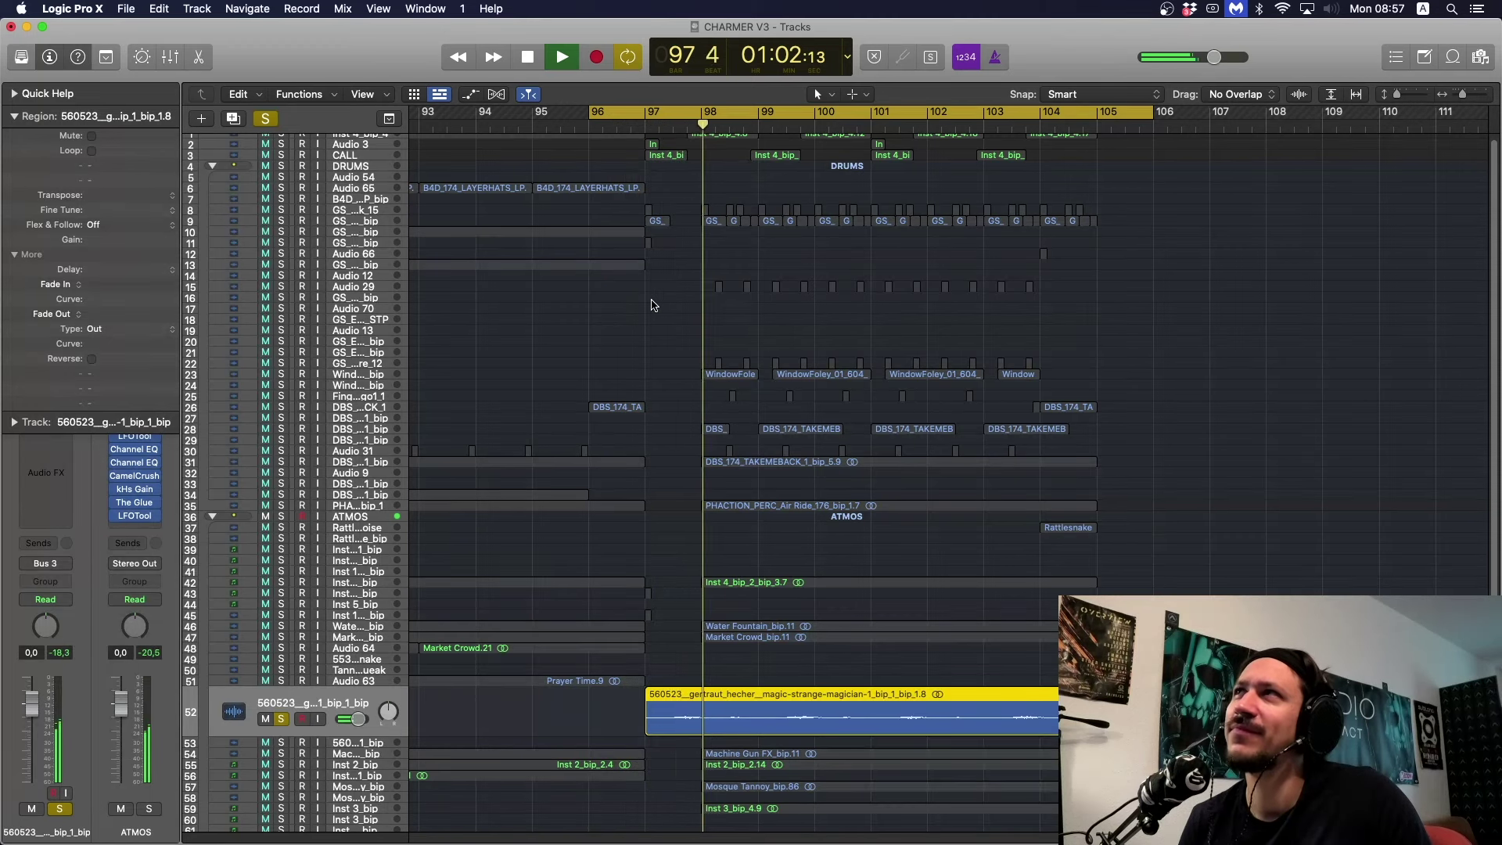
{"action": "key", "text": "space"}
{"action": "key", "text": "ctrl+z"}
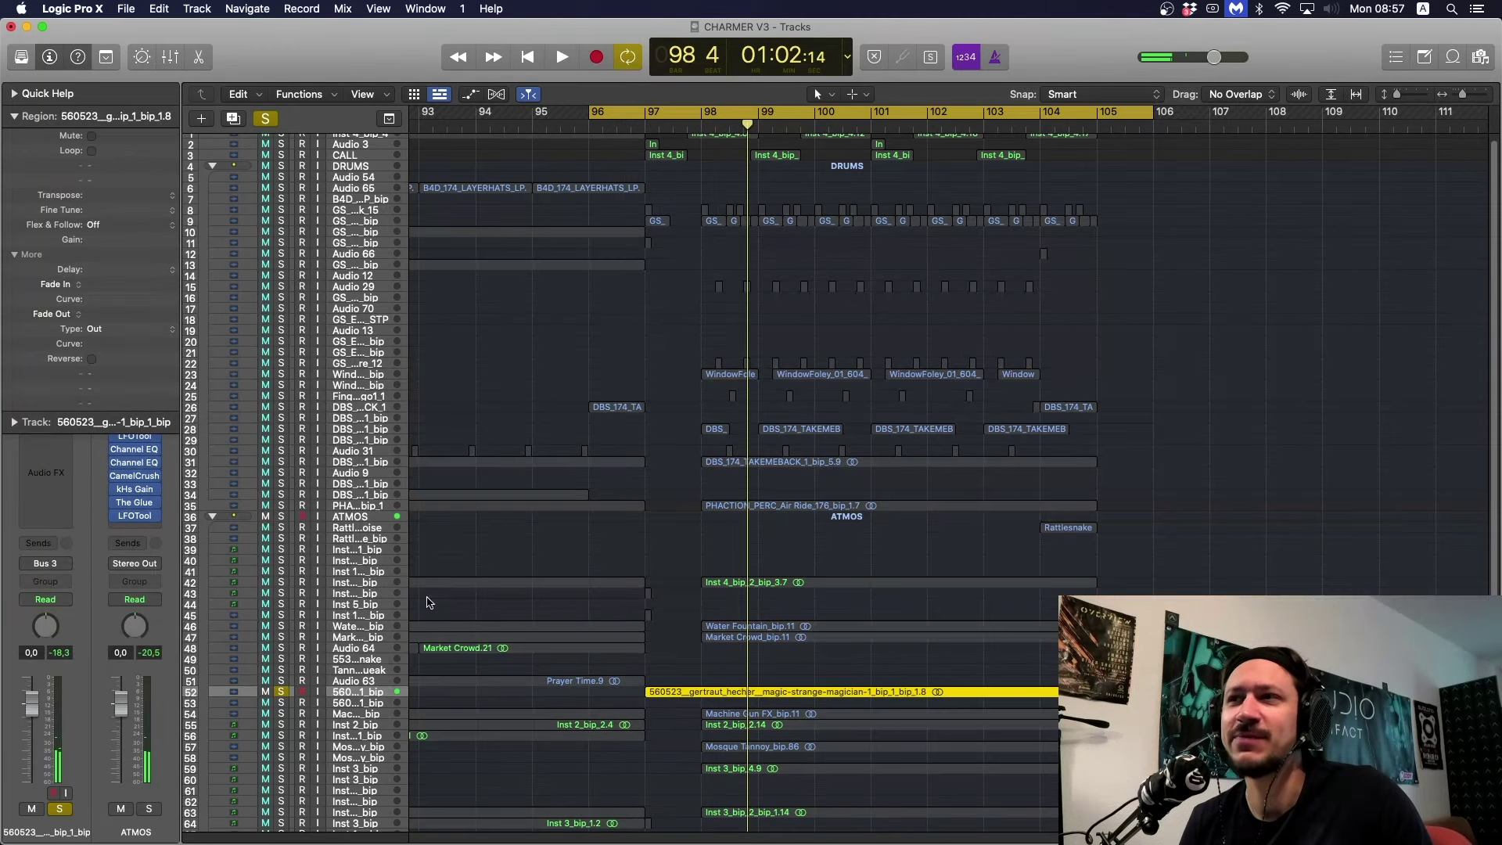
{"action": "left_click", "coordinate": [281, 693]}
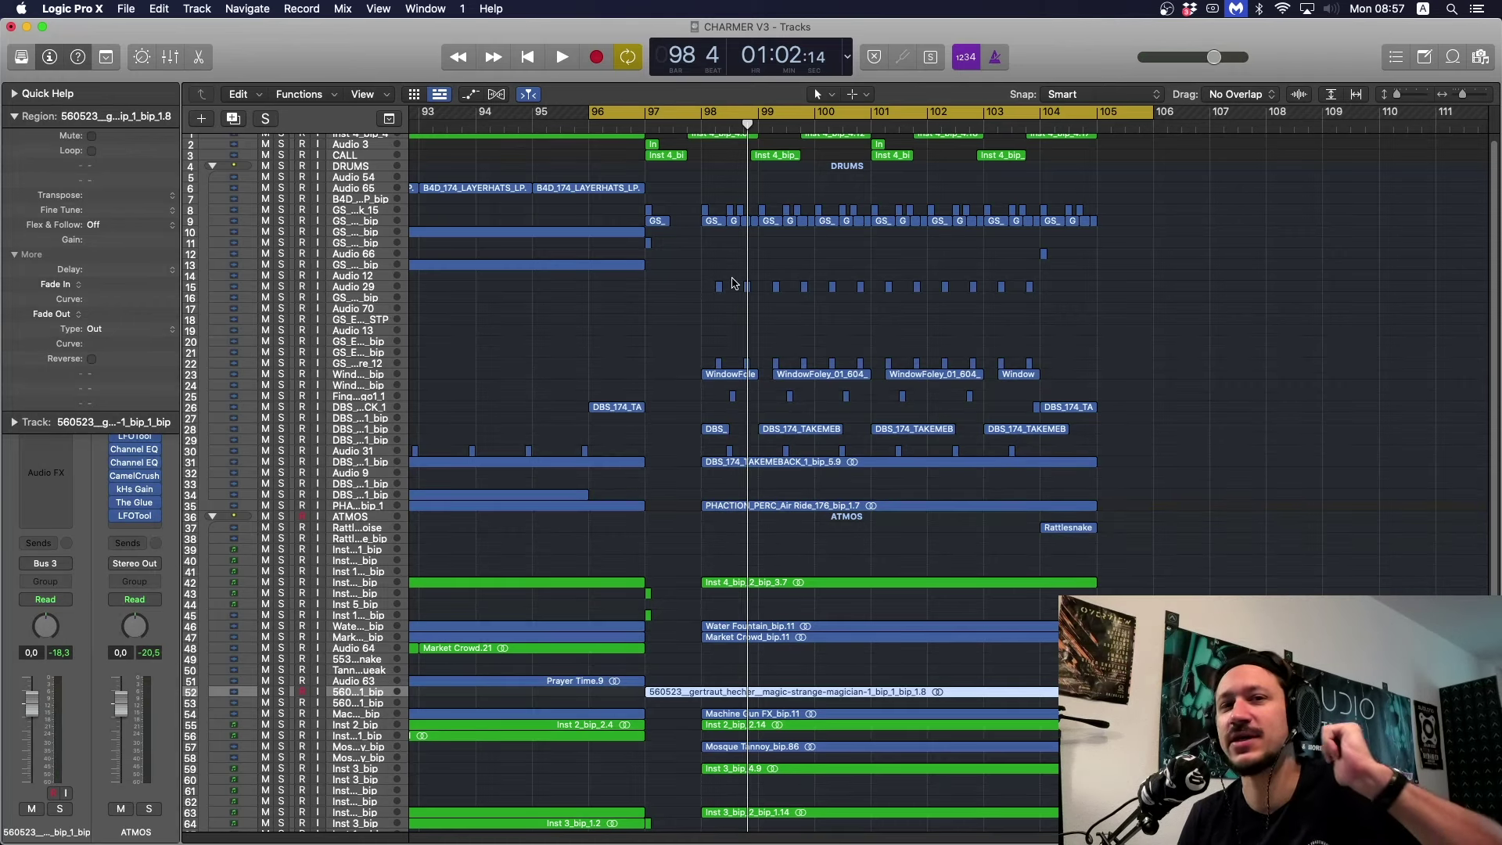
Inspect the regions around the bar 97 gap and play the drop in the full mix with the magic-strange-magician sample.
{"action": "key", "text": "ctrl+z"}
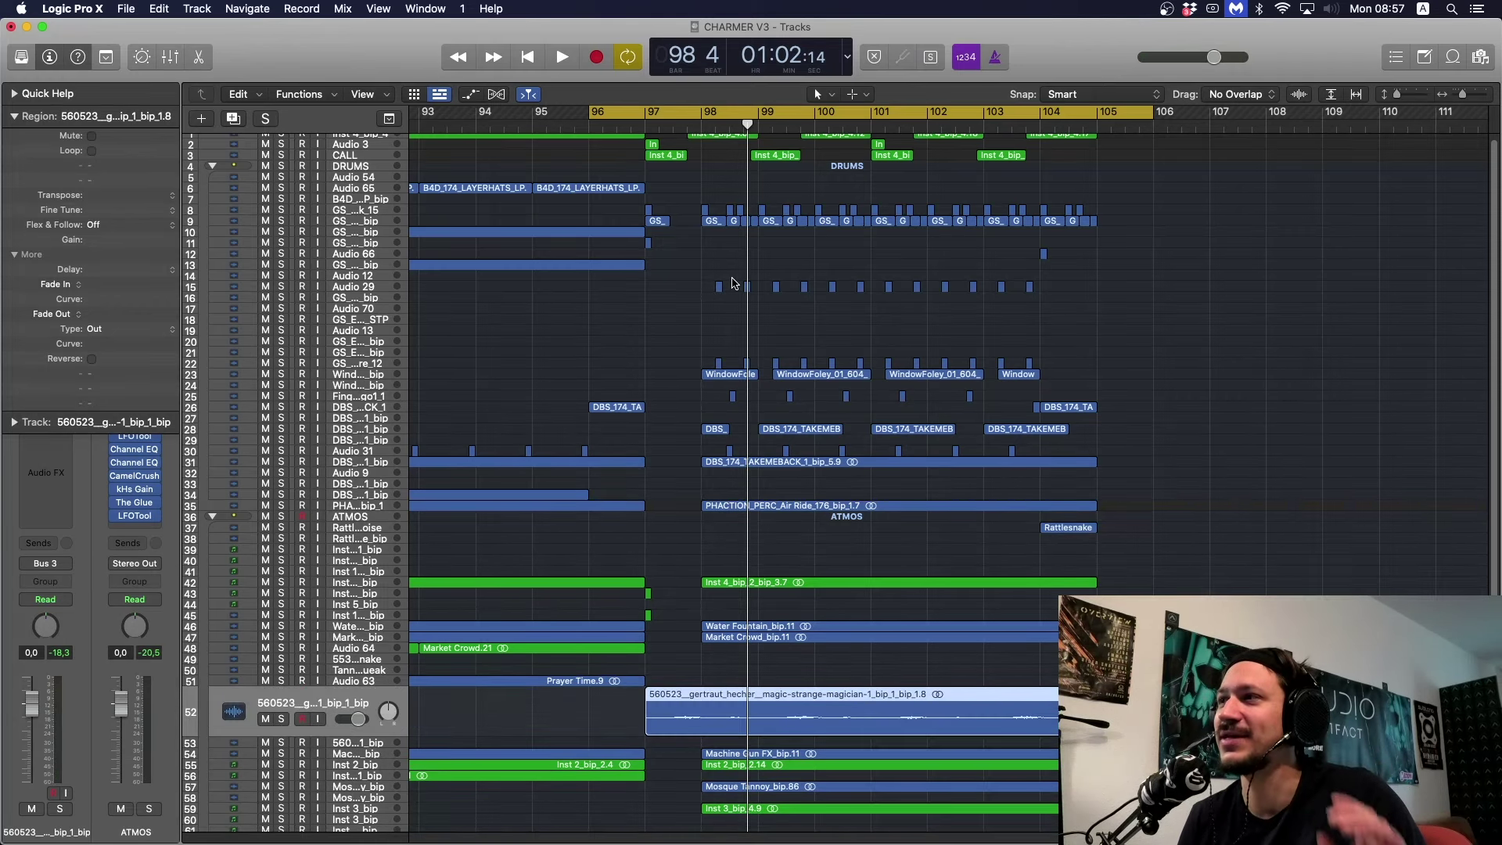
{"action": "left_click", "coordinate": [690, 268]}
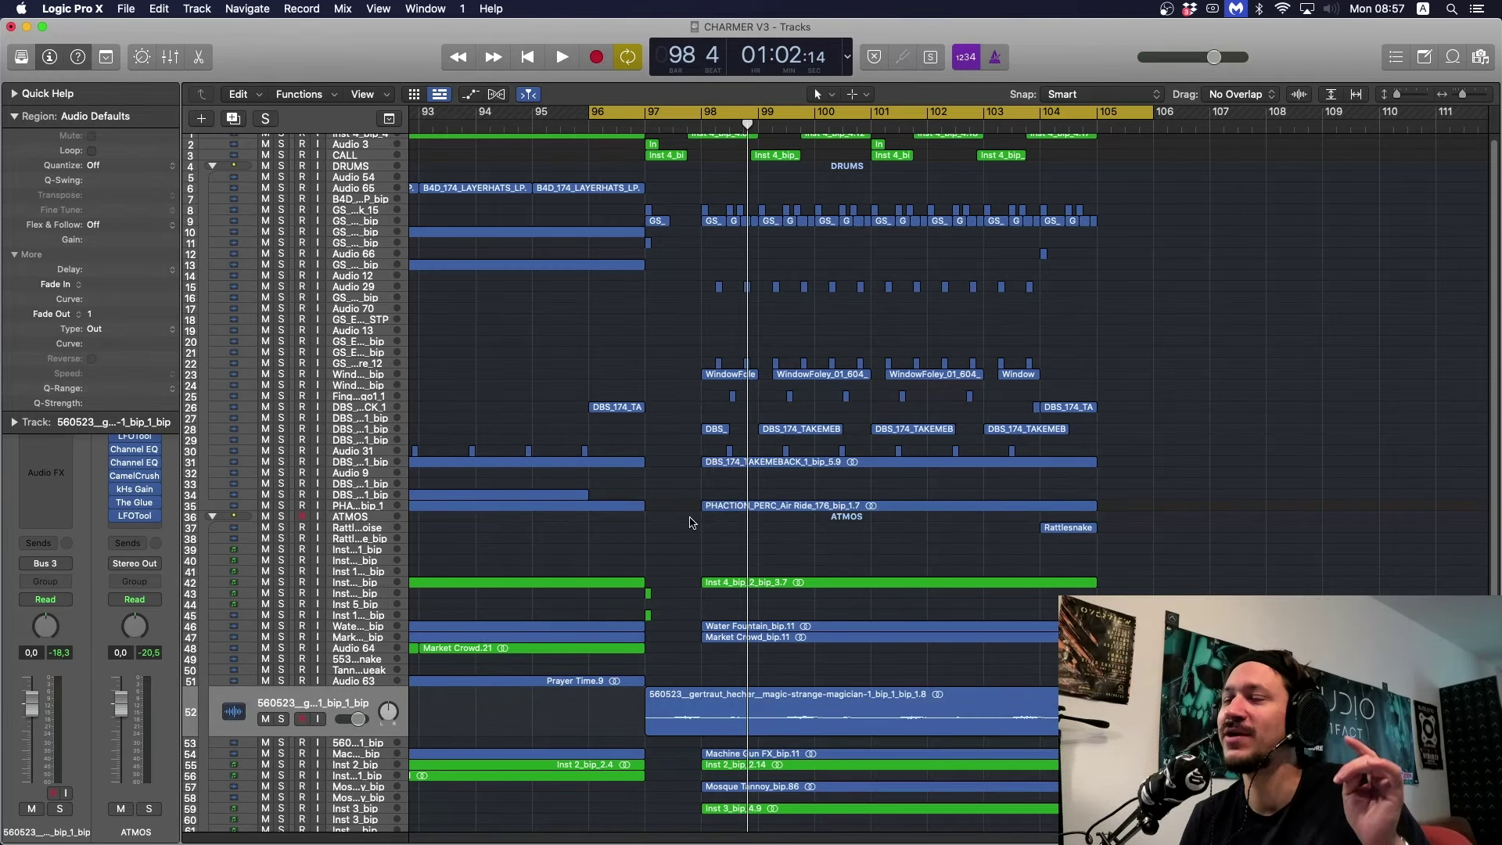
{"action": "left_click", "coordinate": [666, 719]}
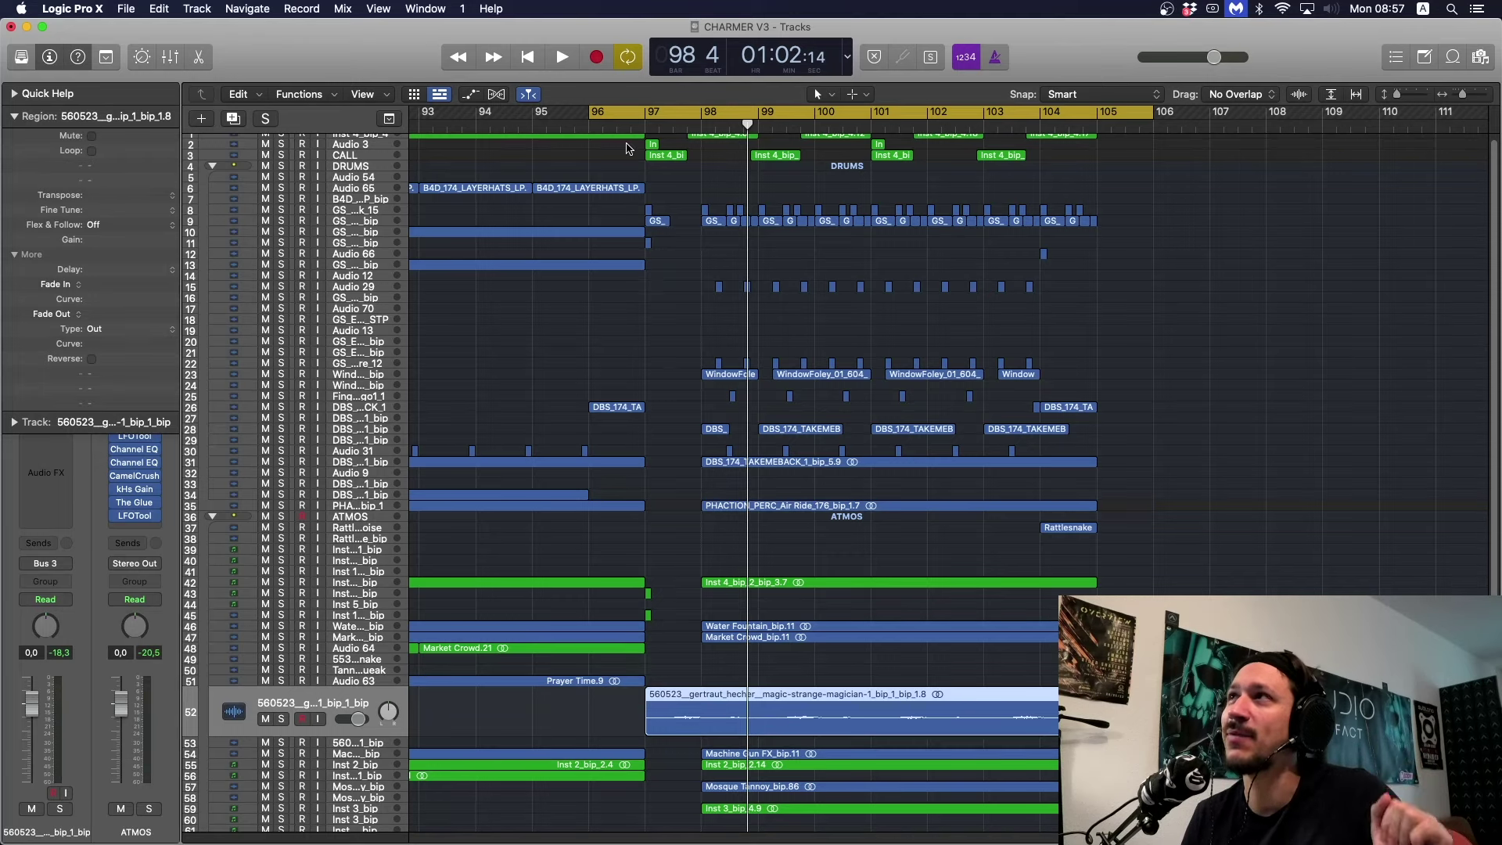
{"action": "left_click", "coordinate": [629, 460]}
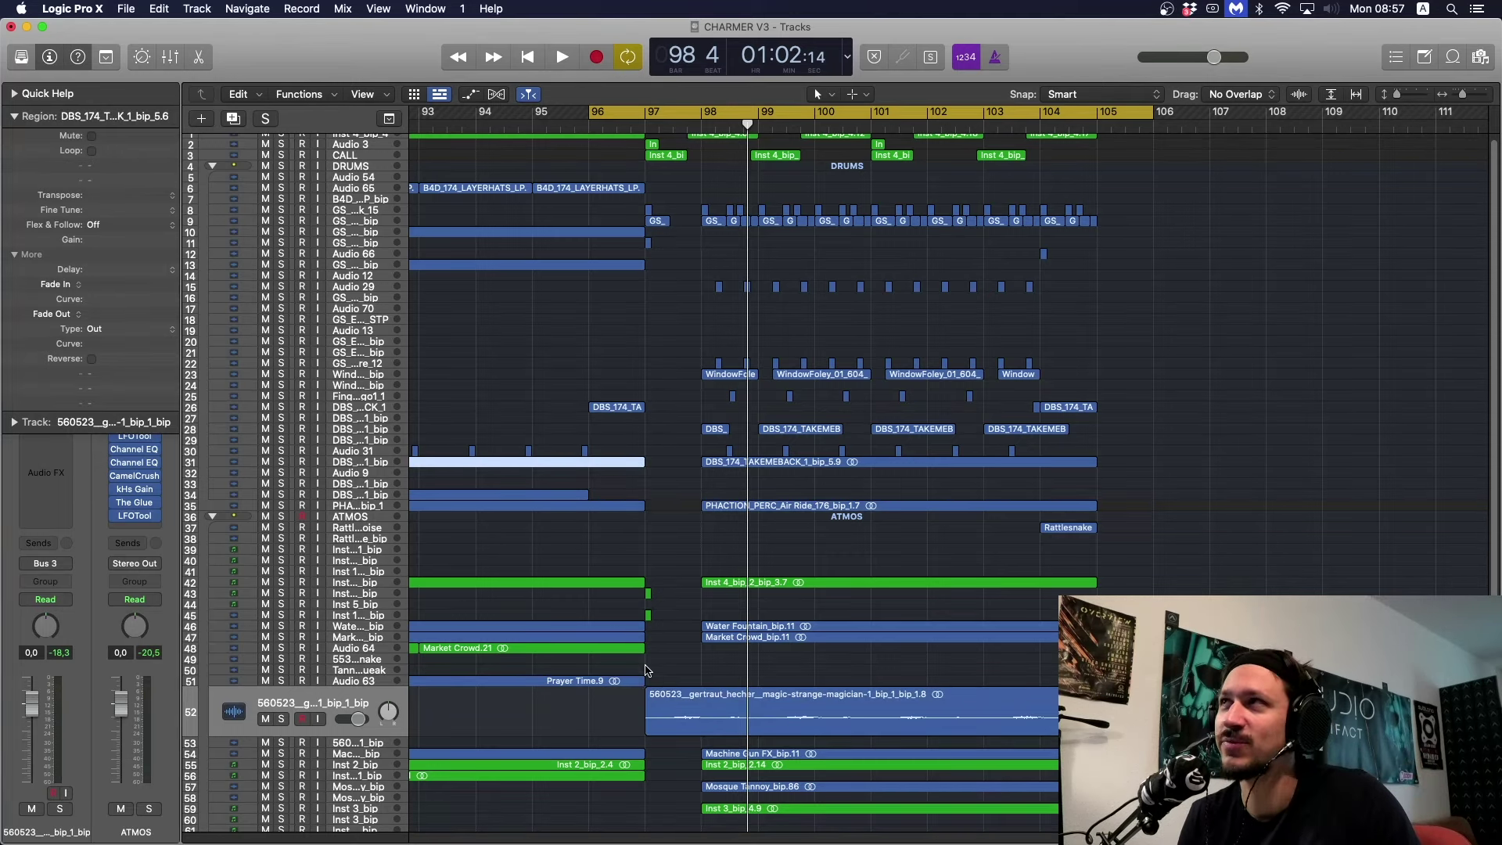
{"action": "key", "text": "space"}
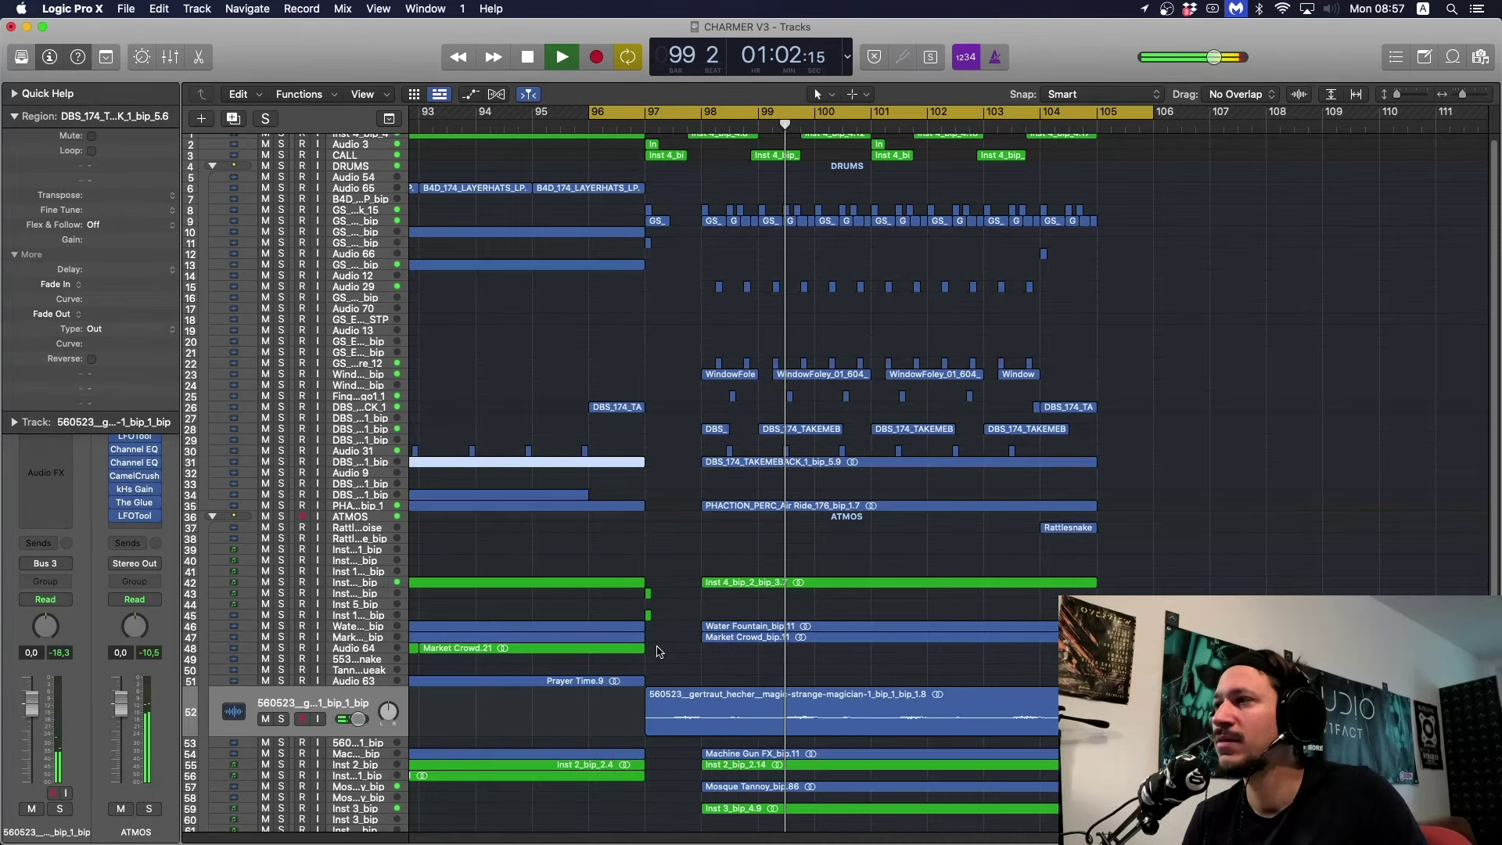
{"action": "key", "text": "ctrl+z"}
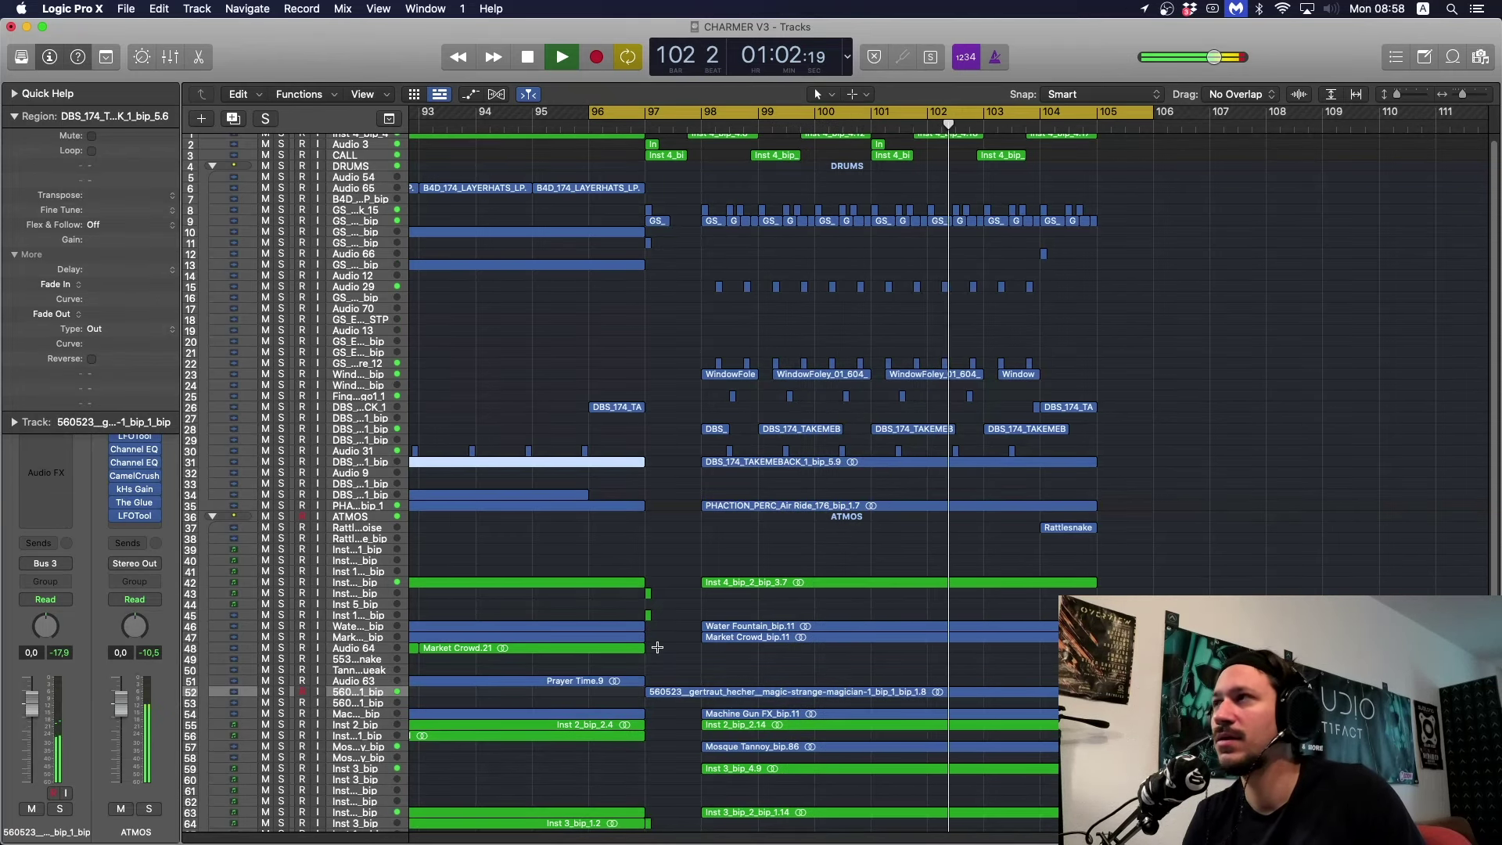
Stop playback at the end of the second drop in bar 104 and show a wider stretch of the arrangement before it.
{"action": "key", "text": "super+Left"}
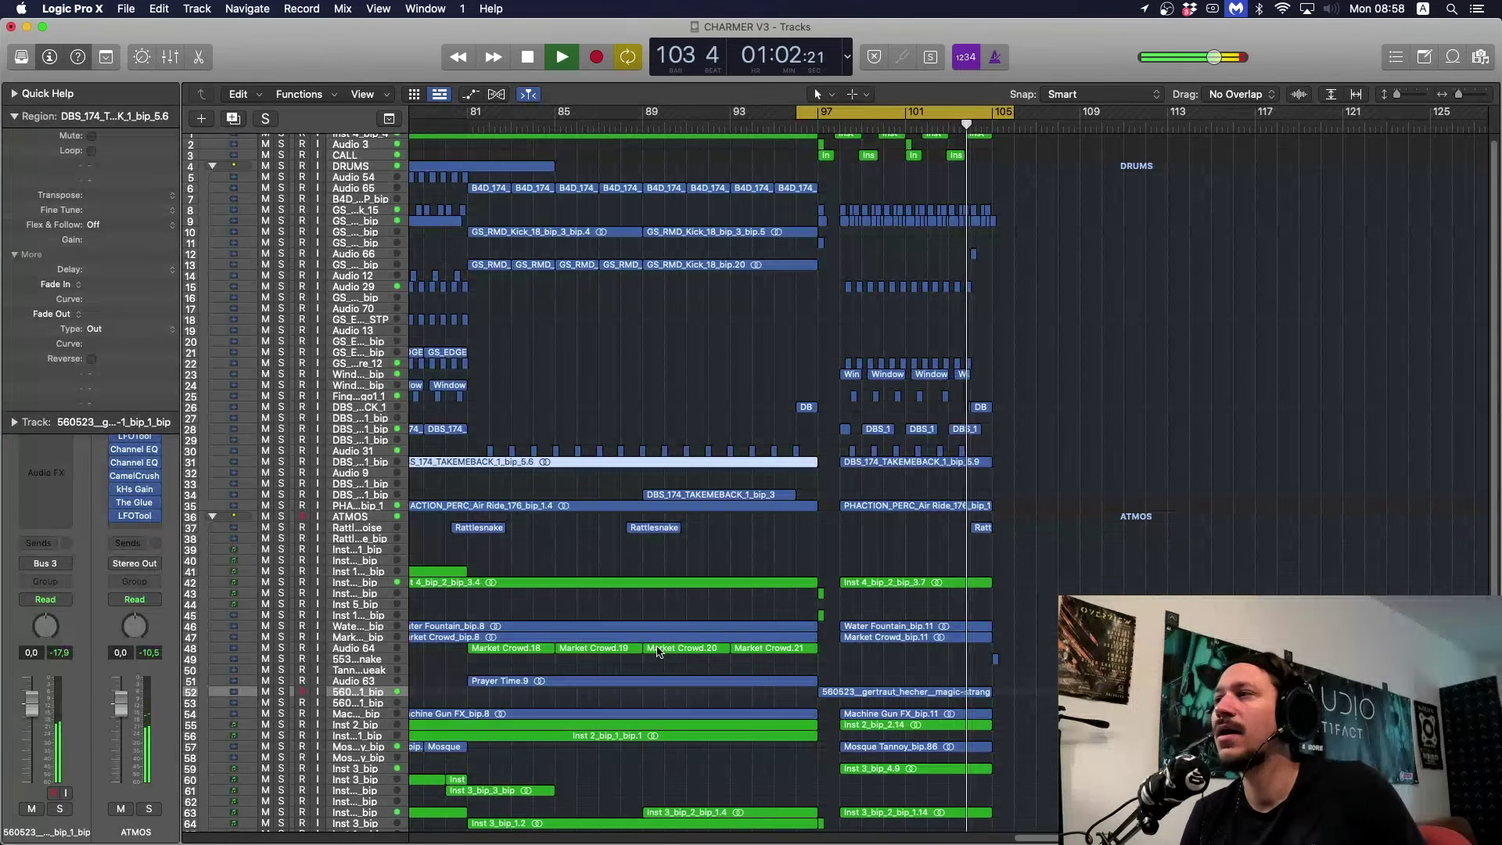
{"action": "key", "text": "space"}
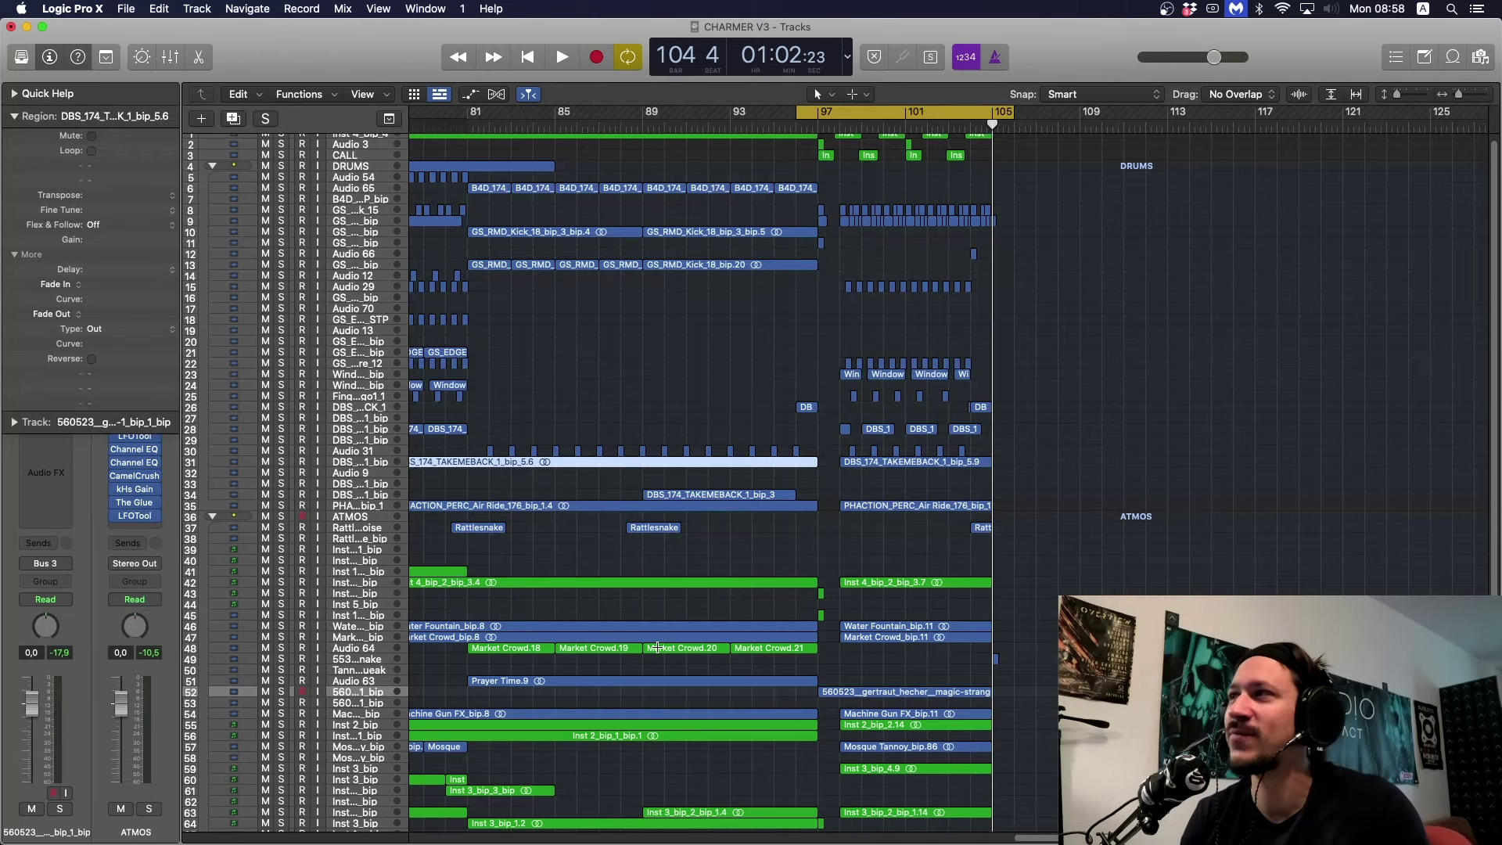
{"action": "key", "text": "super+Left"}
{"action": "scroll", "coordinate": [658, 651], "scroll_direction": "up", "scroll_amount": 1}
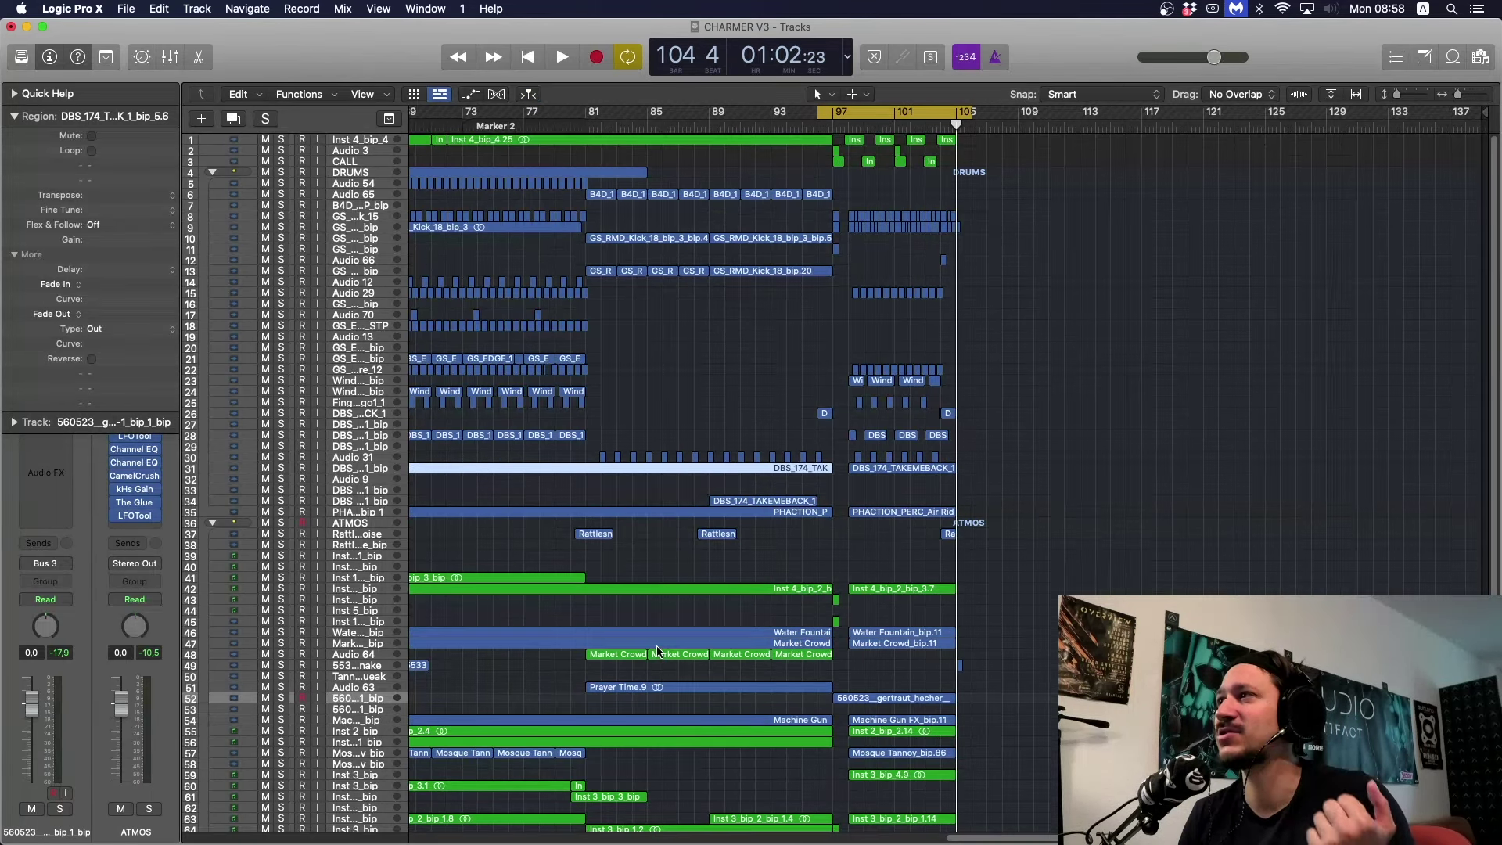
Review the drums, atmos and leads tracks from top to bottom, comparing the second drop from bar 97 with the sections before it.
{"action": "scroll", "coordinate": [657, 651], "scroll_direction": "down", "scroll_amount": 5}
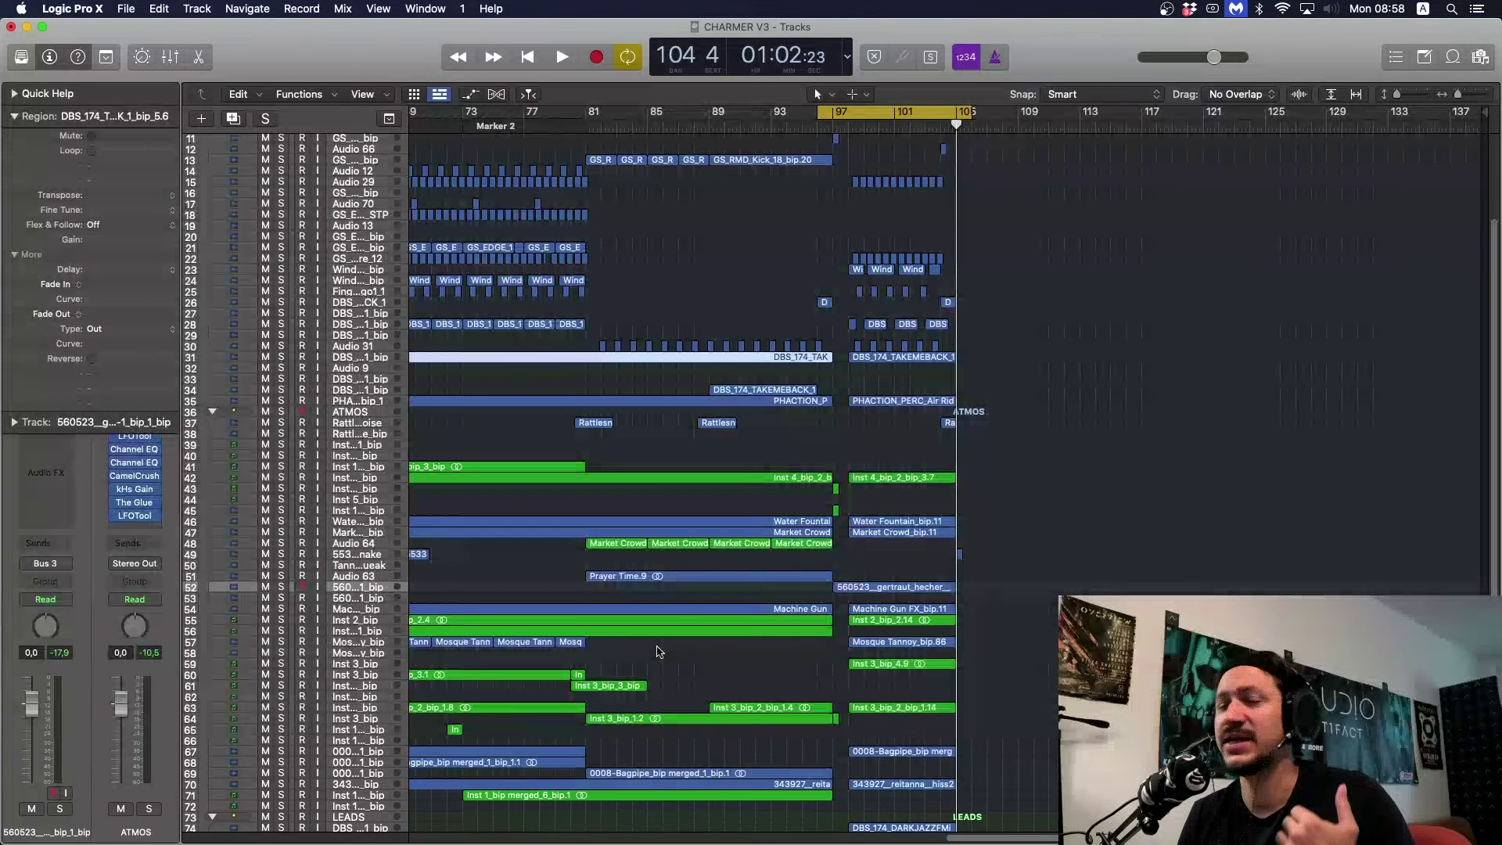
{"action": "scroll", "coordinate": [657, 651], "scroll_direction": "down", "scroll_amount": 1}
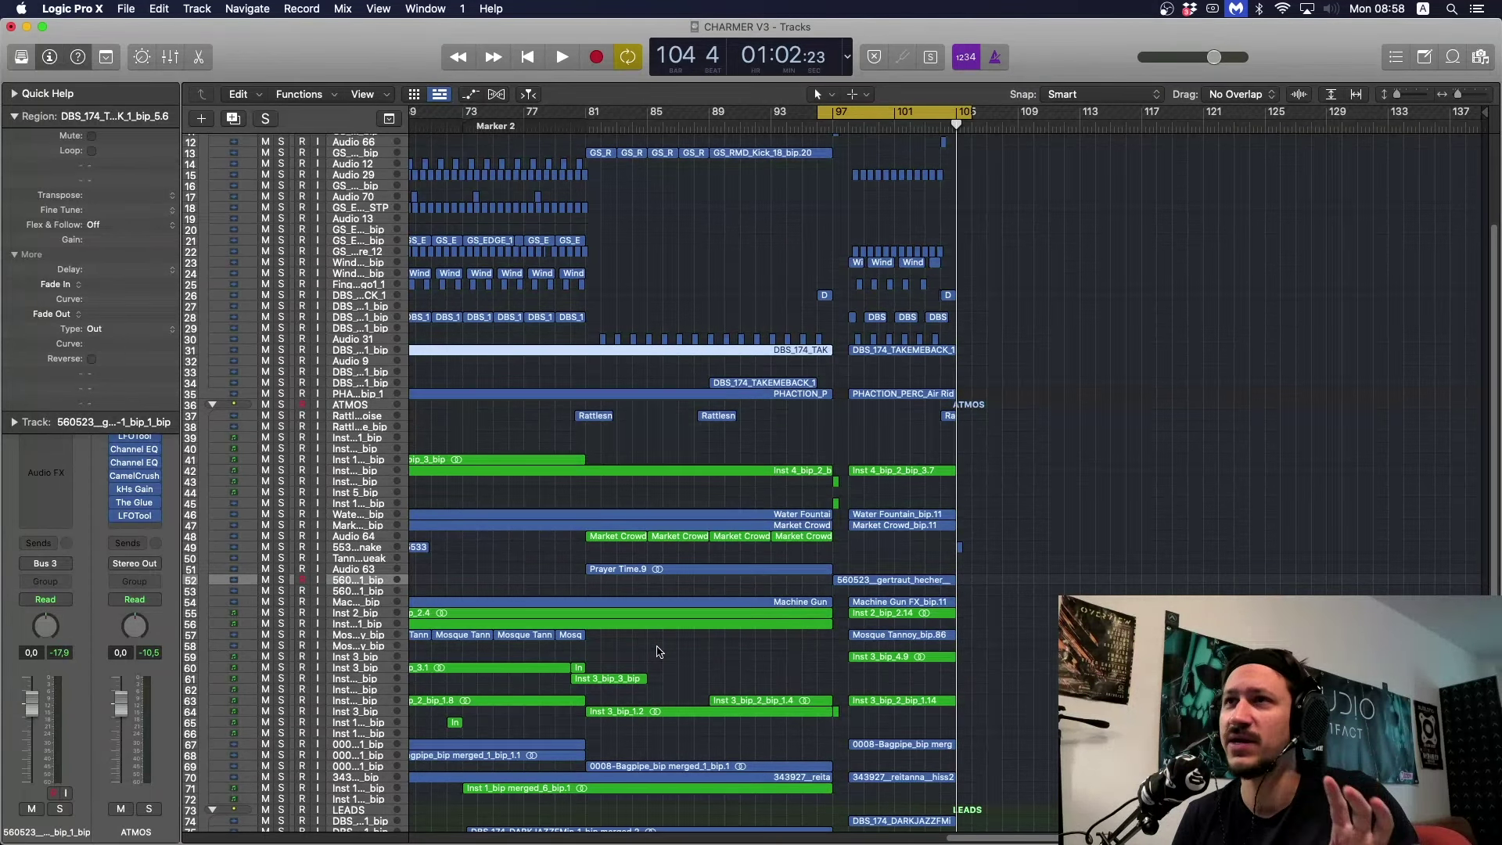
{"action": "scroll", "coordinate": [657, 651], "scroll_direction": "down", "scroll_amount": 3}
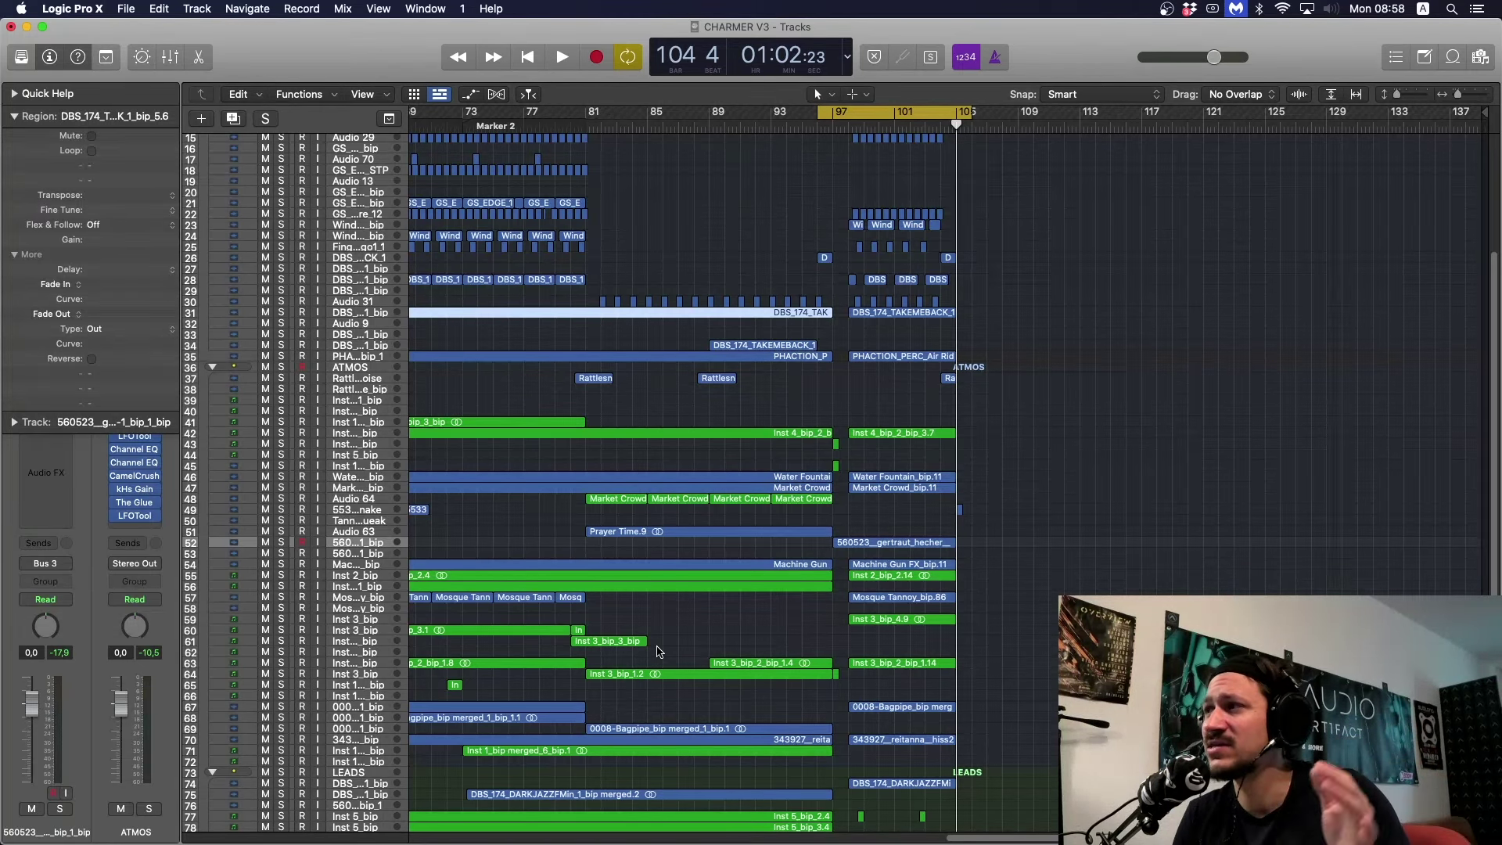
{"action": "scroll", "coordinate": [658, 651], "scroll_direction": "down", "scroll_amount": 1}
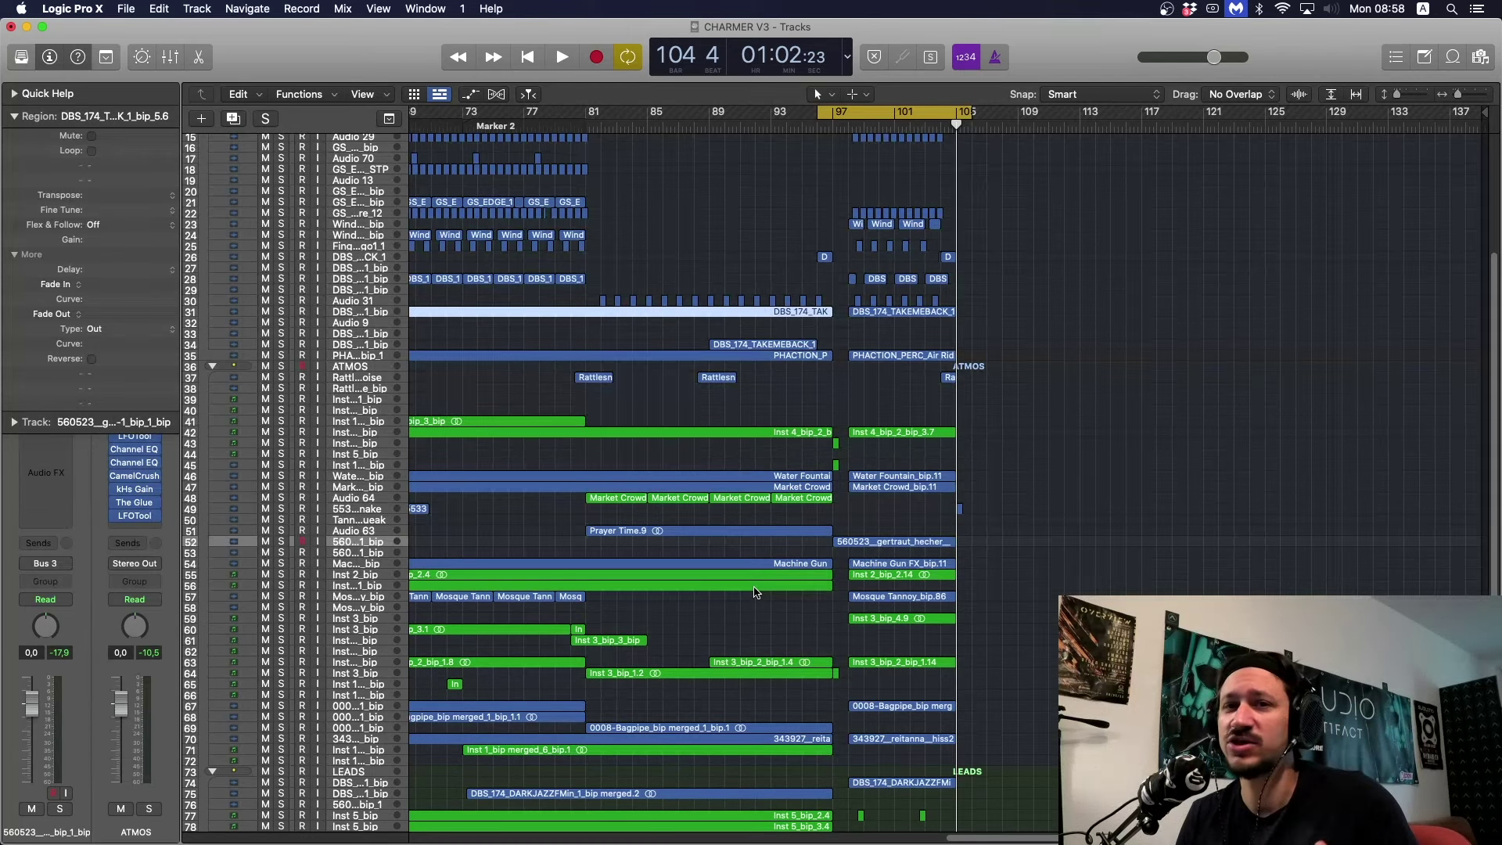
{"action": "scroll", "coordinate": [726, 598], "scroll_direction": "up", "scroll_amount": 5}
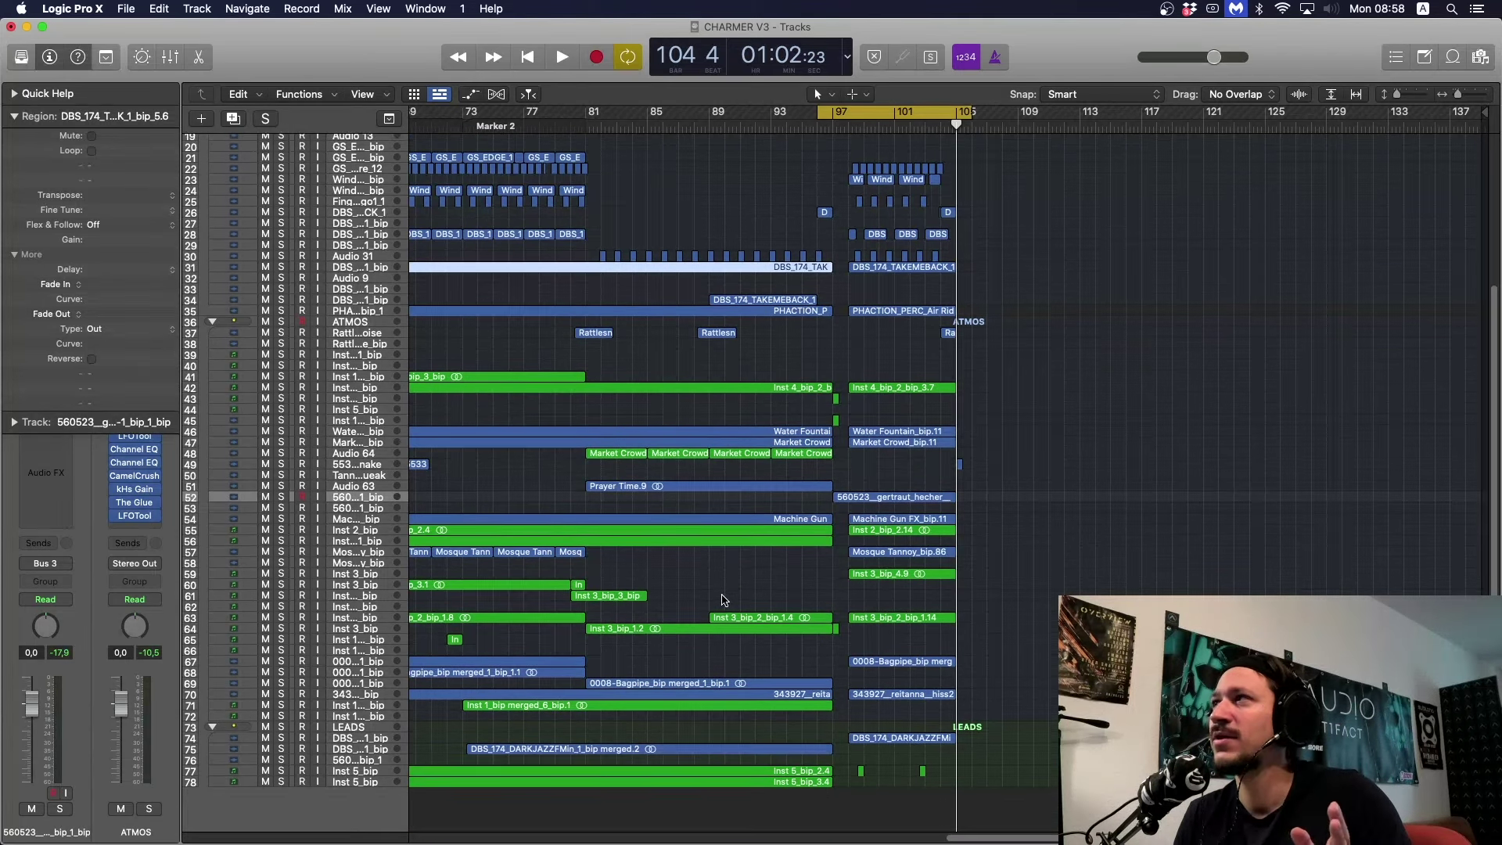
{"action": "scroll", "coordinate": [724, 600], "scroll_direction": "up", "scroll_amount": 5}
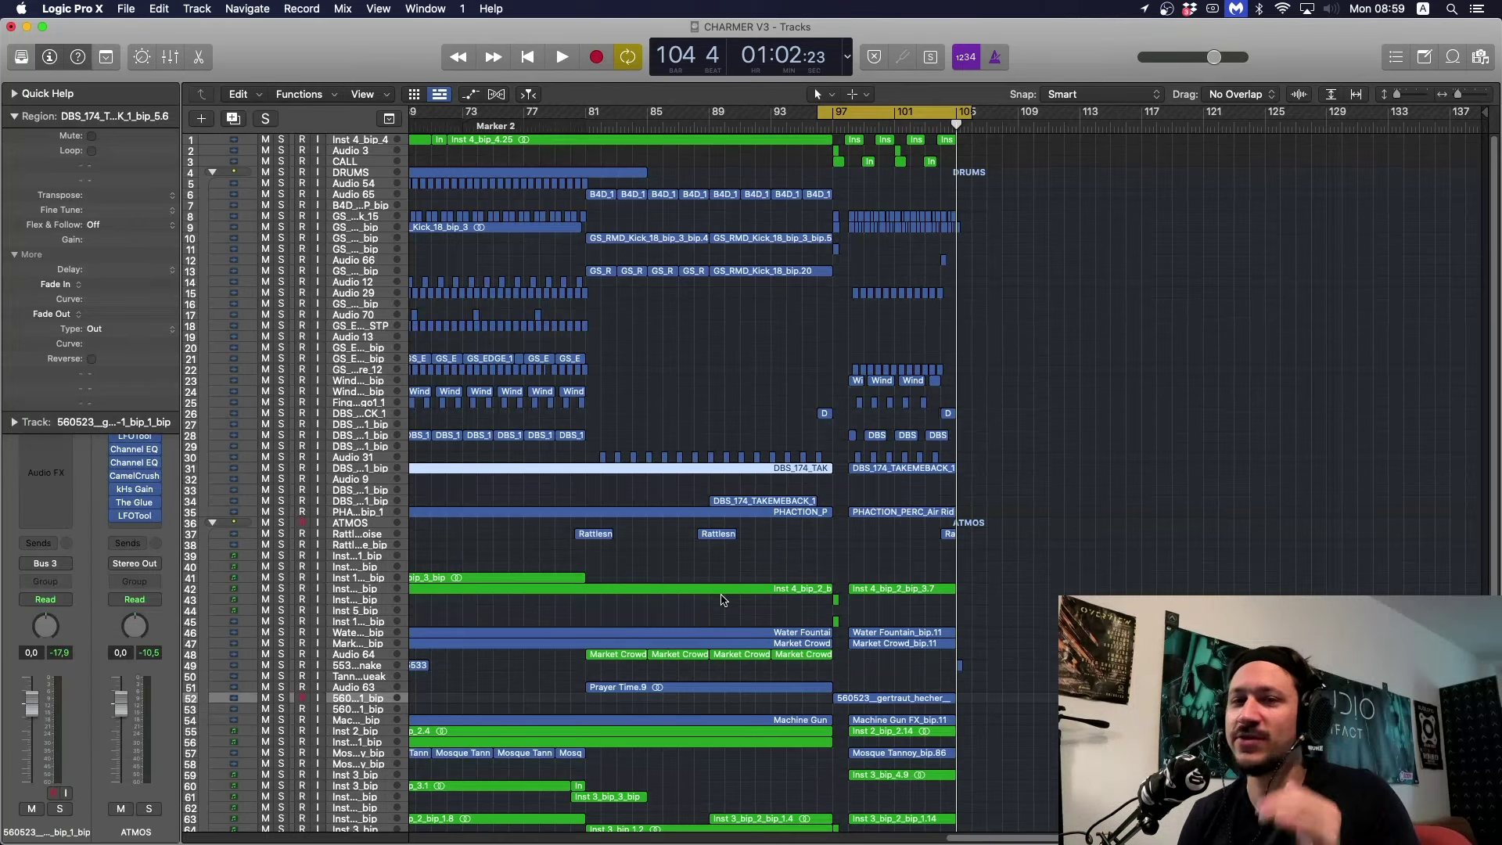
{"action": "scroll", "coordinate": [723, 600], "scroll_direction": "down", "scroll_amount": 1}
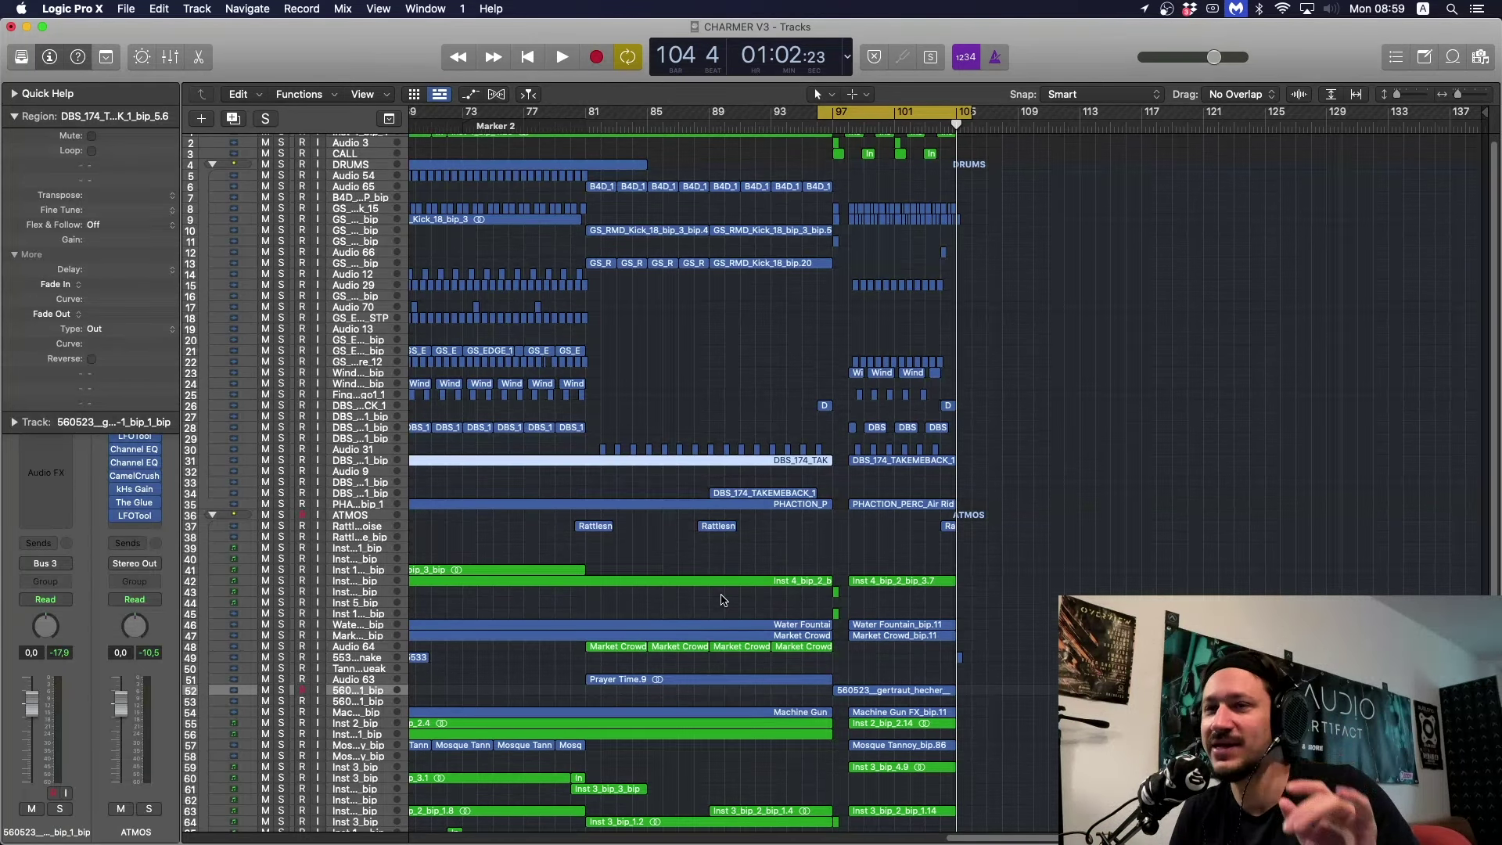
{"action": "scroll", "coordinate": [722, 600], "scroll_direction": "down", "scroll_amount": 8}
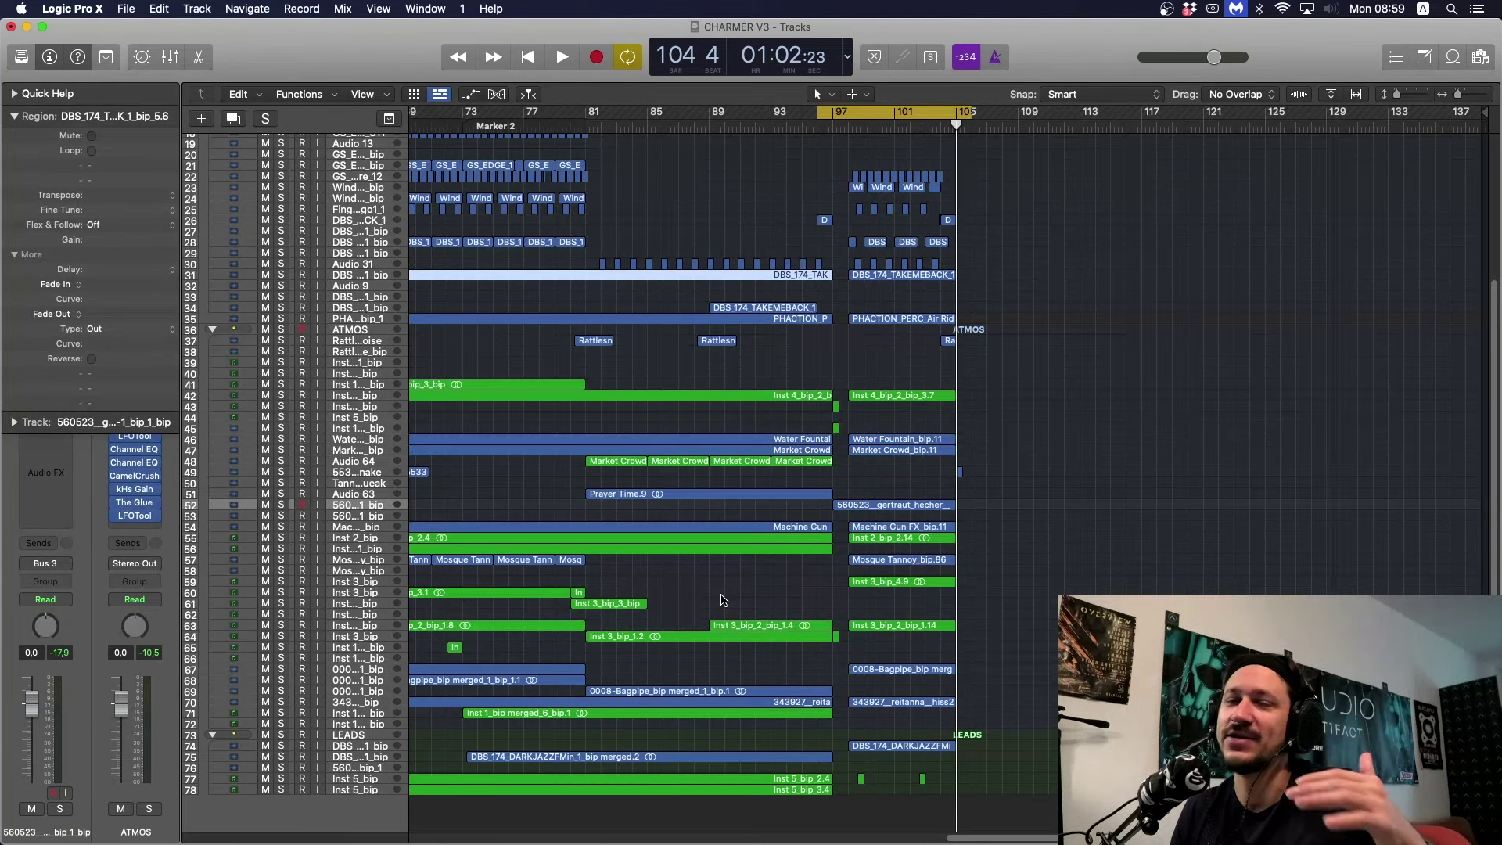
{"action": "scroll", "coordinate": [723, 600], "scroll_direction": "up", "scroll_amount": 8}
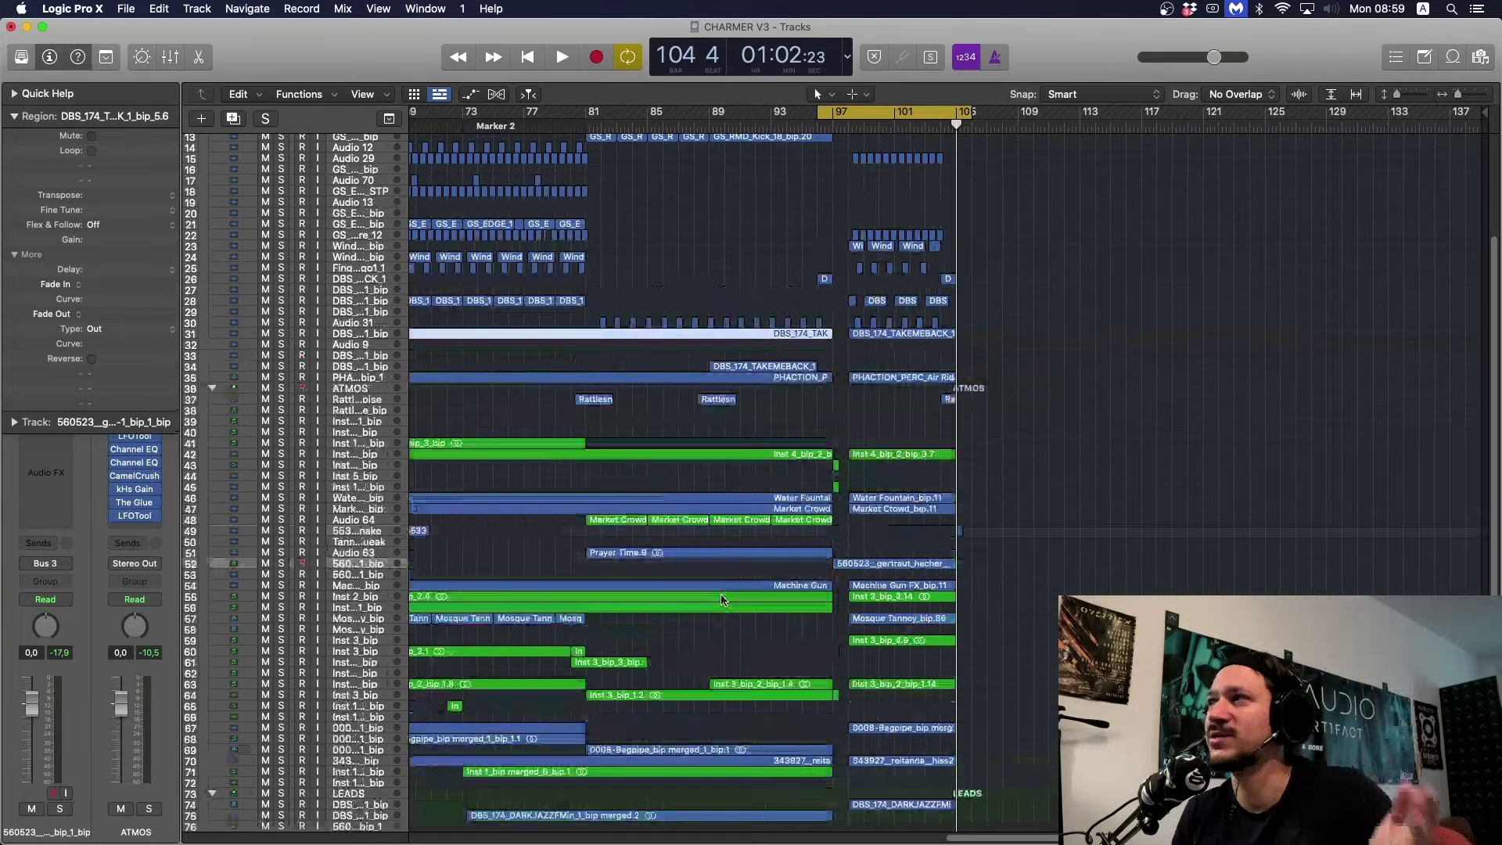
{"action": "scroll", "coordinate": [723, 600], "scroll_direction": "up", "scroll_amount": 1}
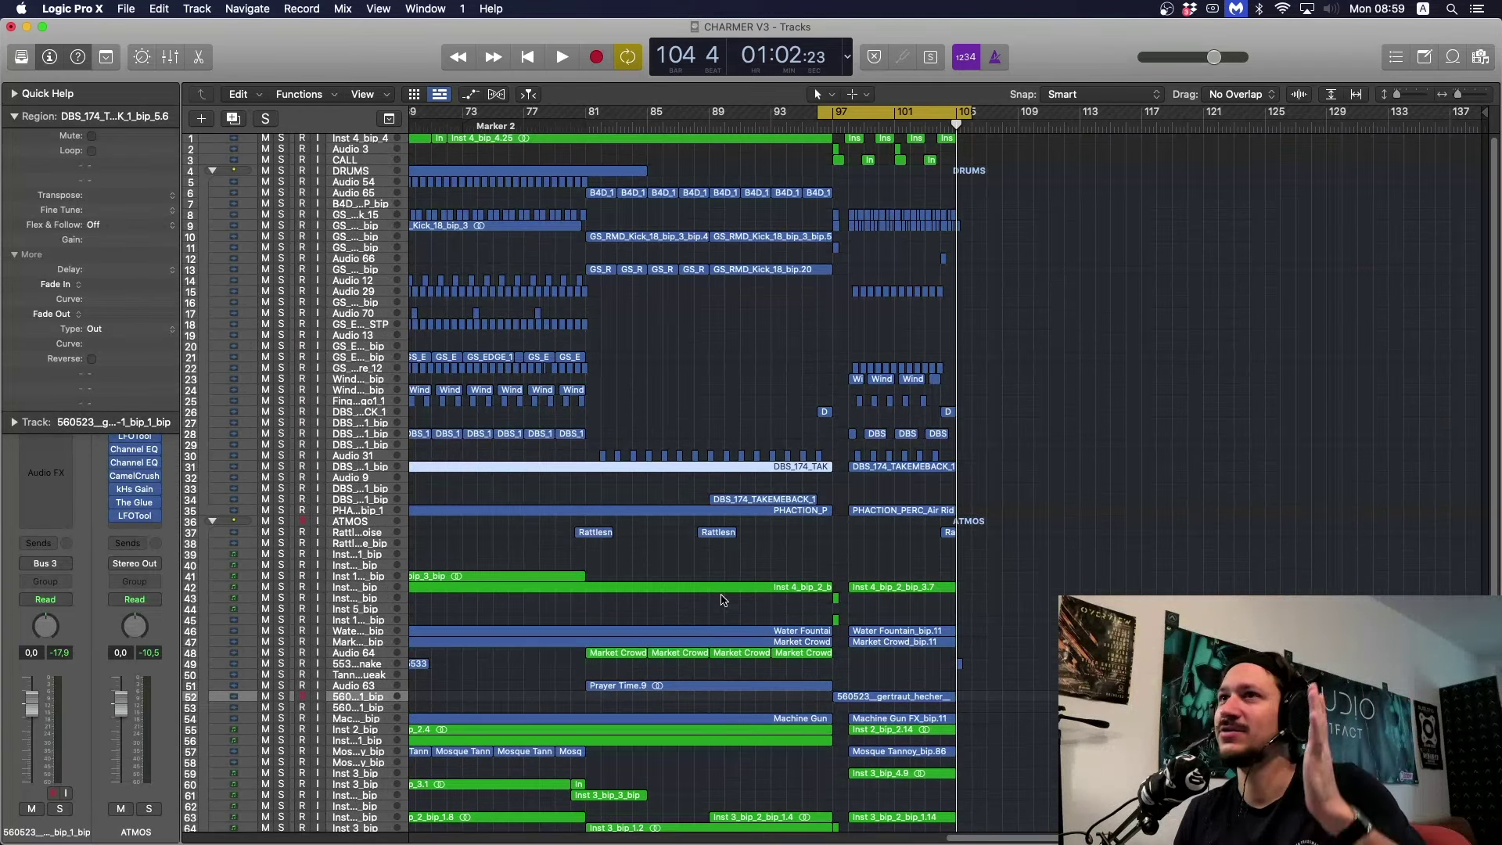